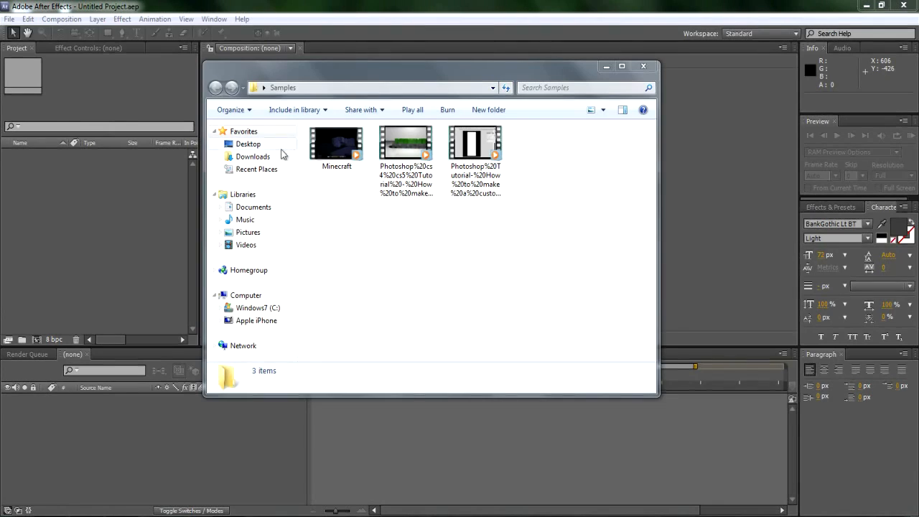
# Step: Look over the three sample video clips in the Samples folder, and minimize the folder window
pyautogui.click(474, 151)
pyautogui.click(402, 158)
pyautogui.click(359, 152)
pyautogui.click(405, 157)
pyautogui.click(468, 160)
pyautogui.click(433, 251)
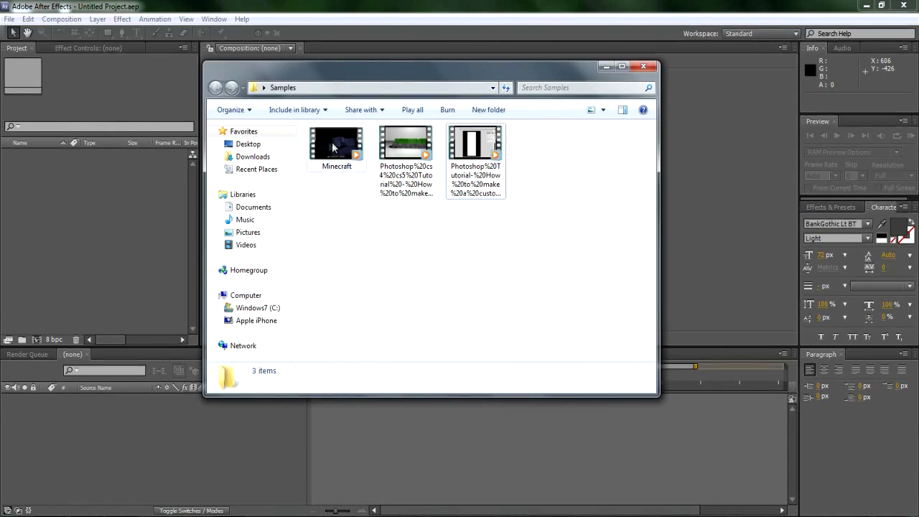
pyautogui.click(366, 153)
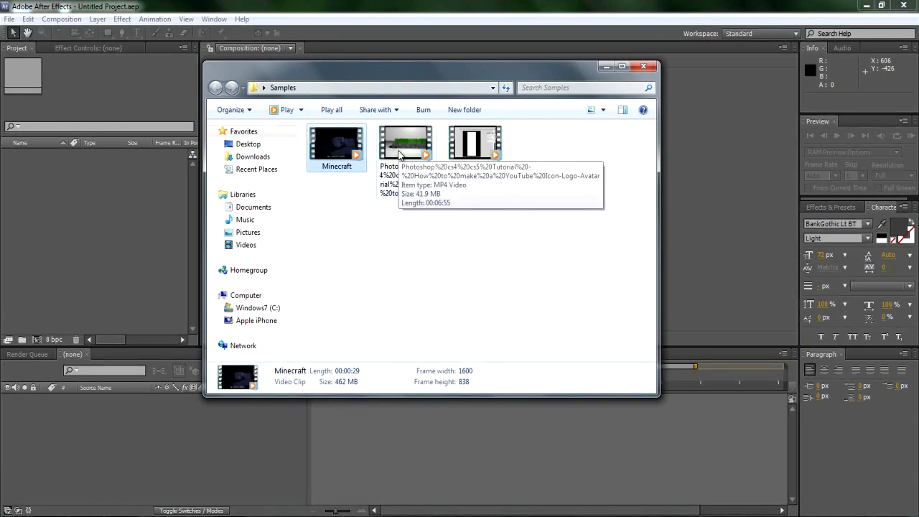
pyautogui.click(381, 214)
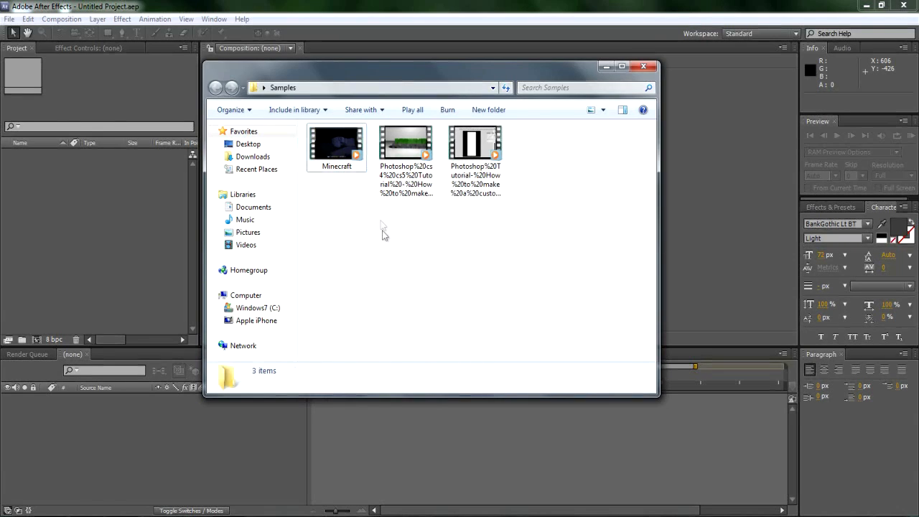
pyautogui.click(412, 157)
pyautogui.click(446, 143)
pyautogui.click(434, 151)
pyautogui.click(461, 162)
pyautogui.click(410, 160)
pyautogui.moveTo(540, 242); pyautogui.dragTo(418, 246)
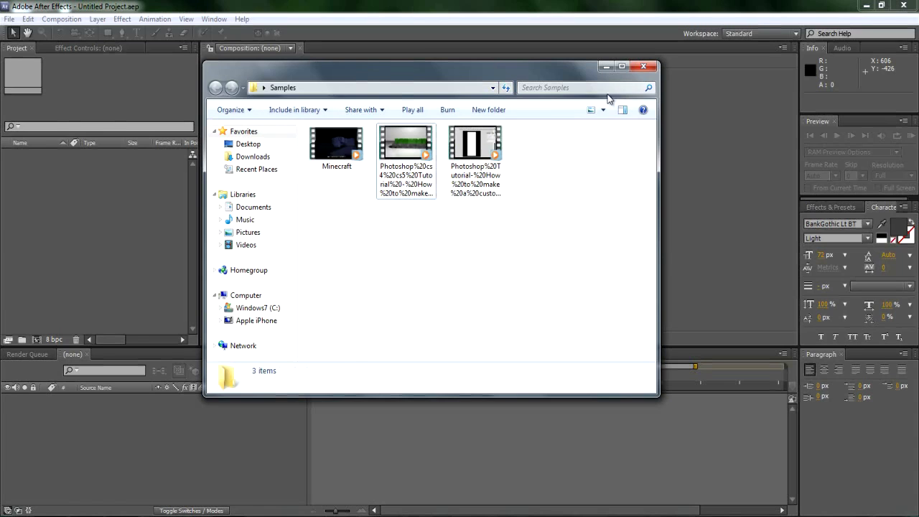
pyautogui.click(415, 179)
pyautogui.click(473, 169)
pyautogui.click(412, 271)
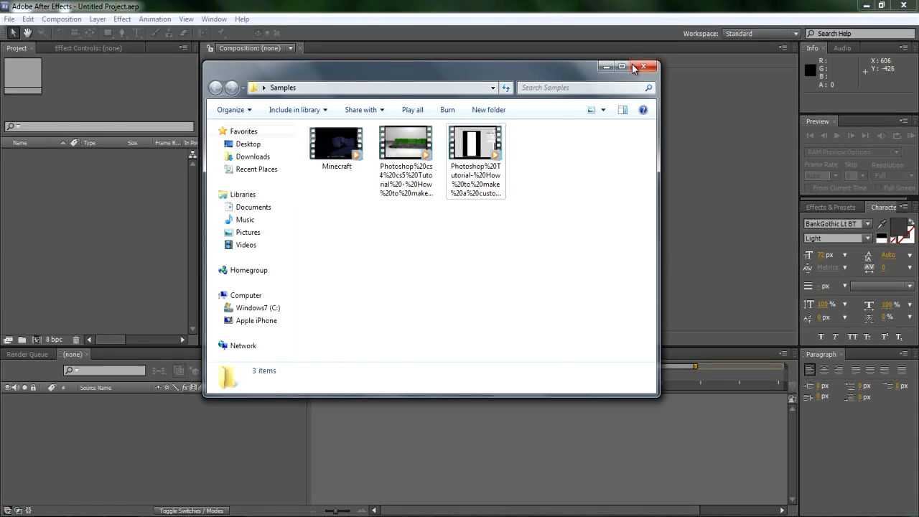
pyautogui.click(607, 66)
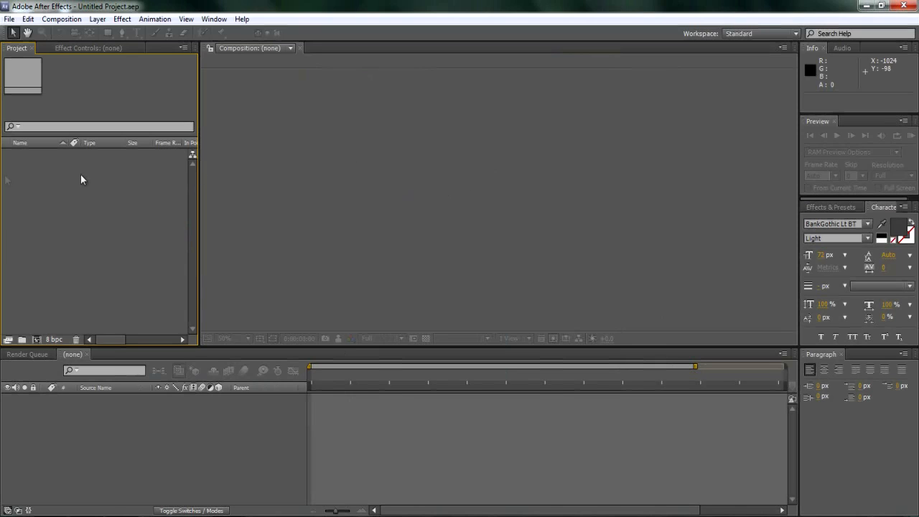
# Step: Create a composition named "Modern Video Intro" with the HDV/HDTV 720 29.97 preset and a 10-second duration
pyautogui.click(63, 20)
pyautogui.click(57, 36)
pyautogui.write('Modern Video Intro')
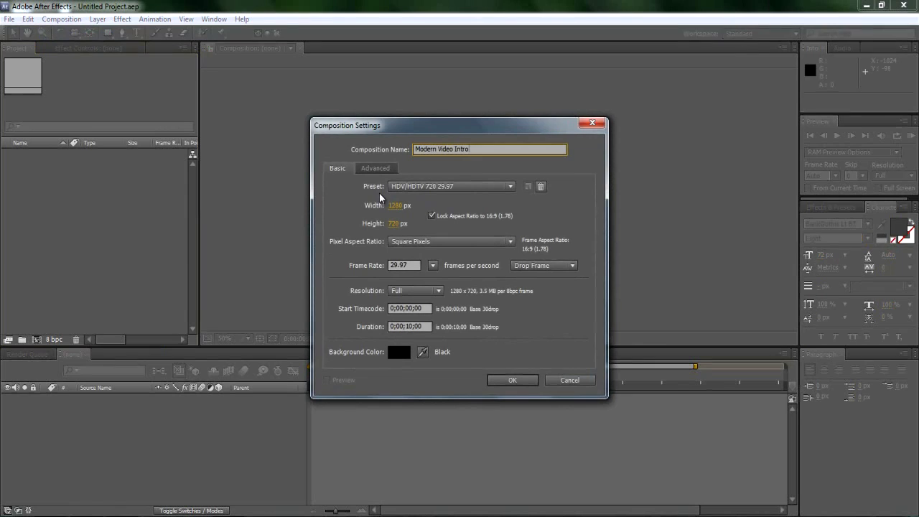
pyautogui.click(433, 187)
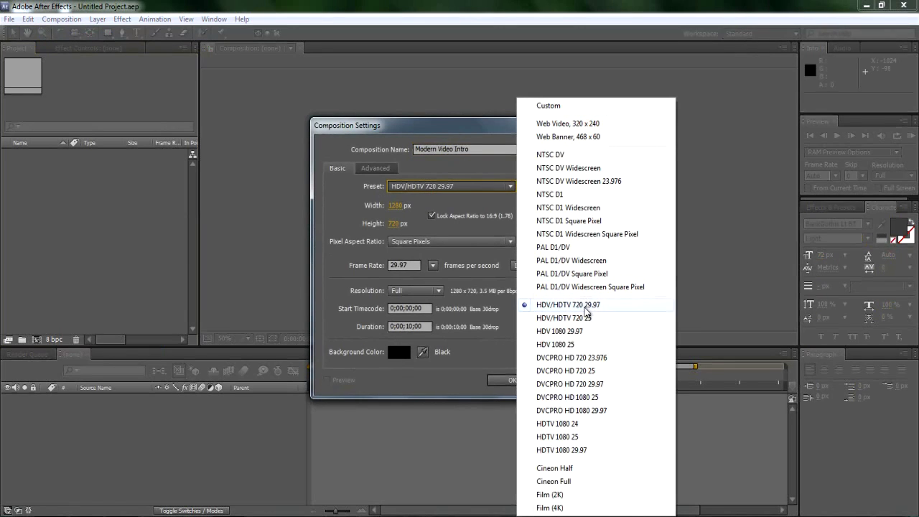
pyautogui.click(588, 306)
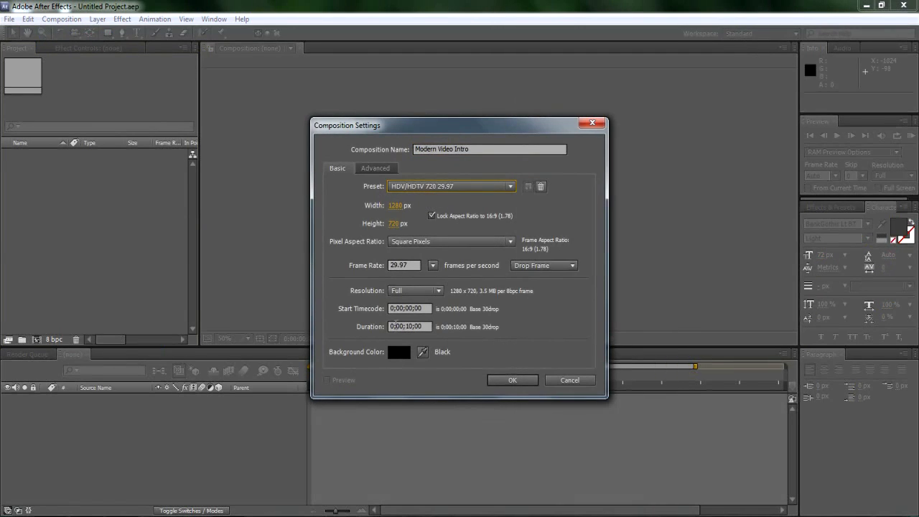
pyautogui.click(408, 327)
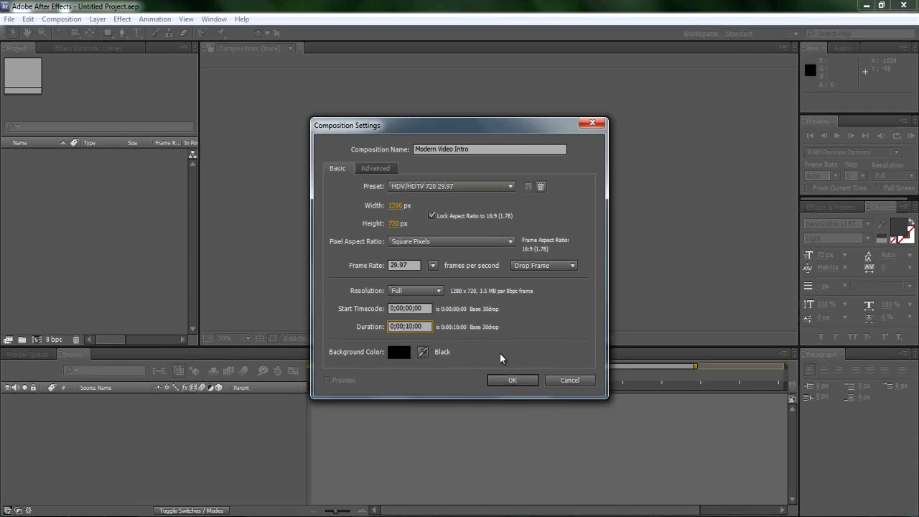
pyautogui.click(503, 380)
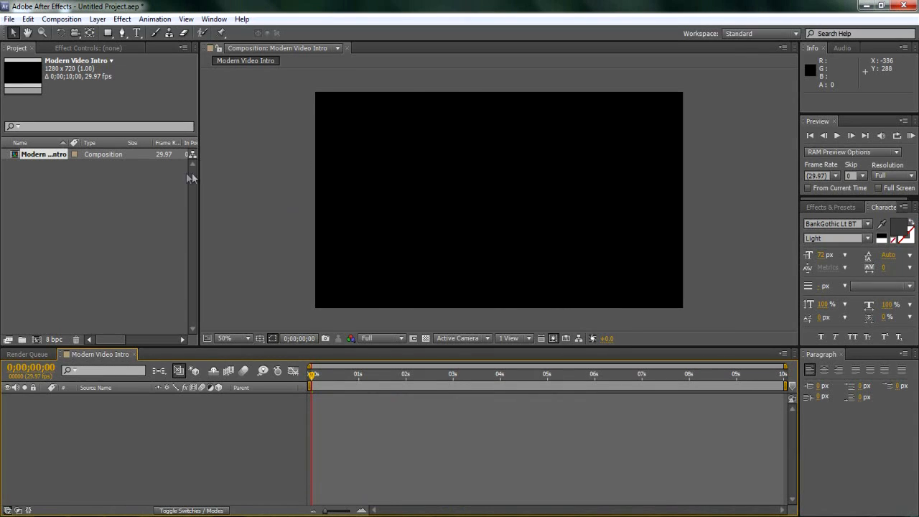
# Step: Import all three video clips from the Samples folder into the project as footage
pyautogui.doubleClick(35, 182)
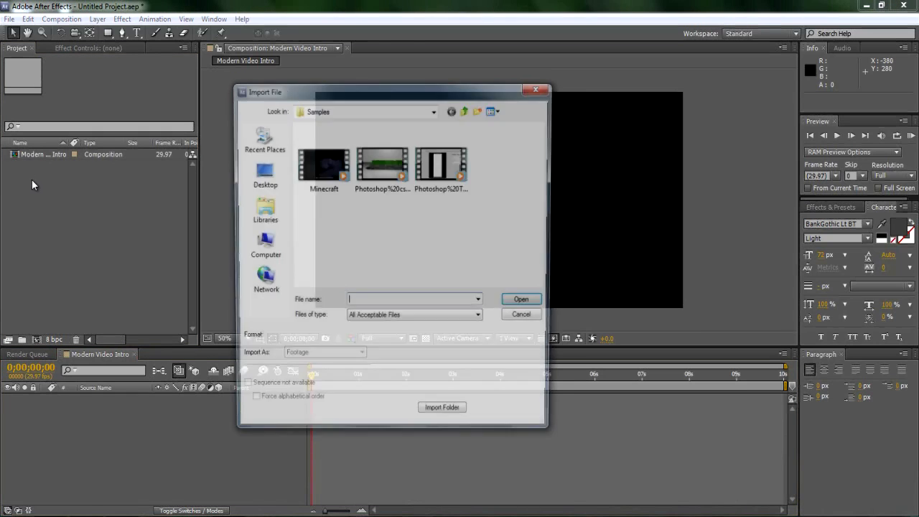
pyautogui.moveTo(438, 231); pyautogui.dragTo(293, 124)
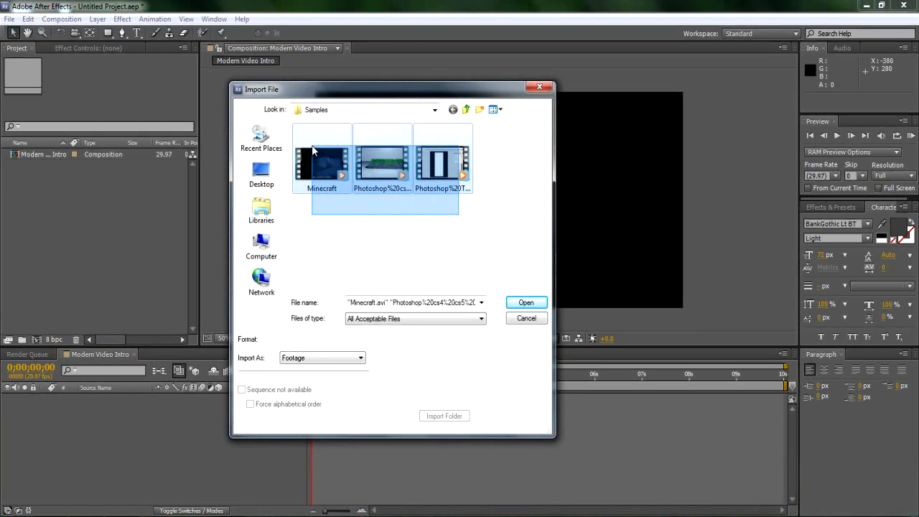
pyautogui.click(526, 302)
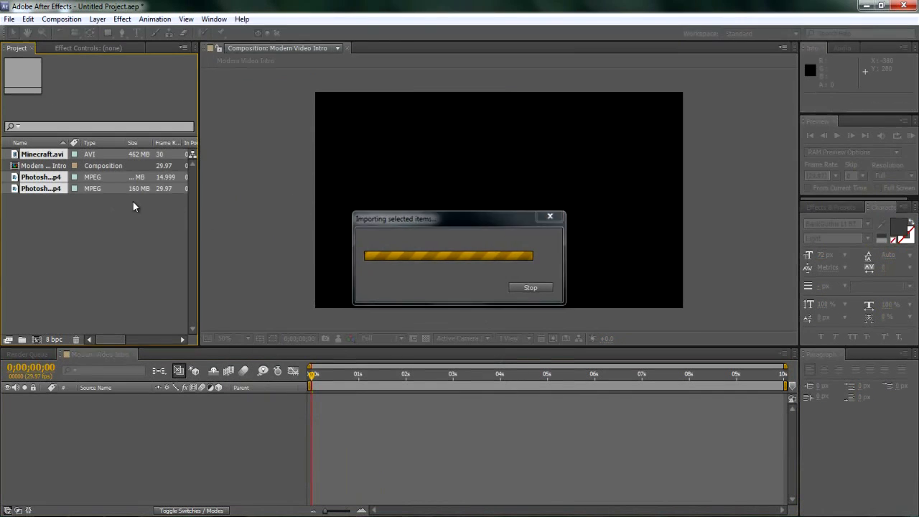
pyautogui.click(64, 216)
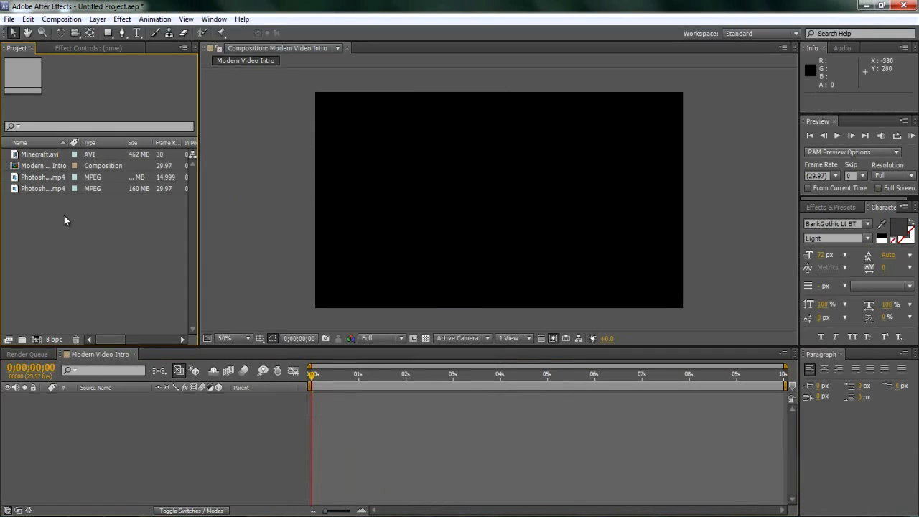
# Step: Add a white 1280 x 720 solid layer named "Background" to the composition
pyautogui.click(110, 413)
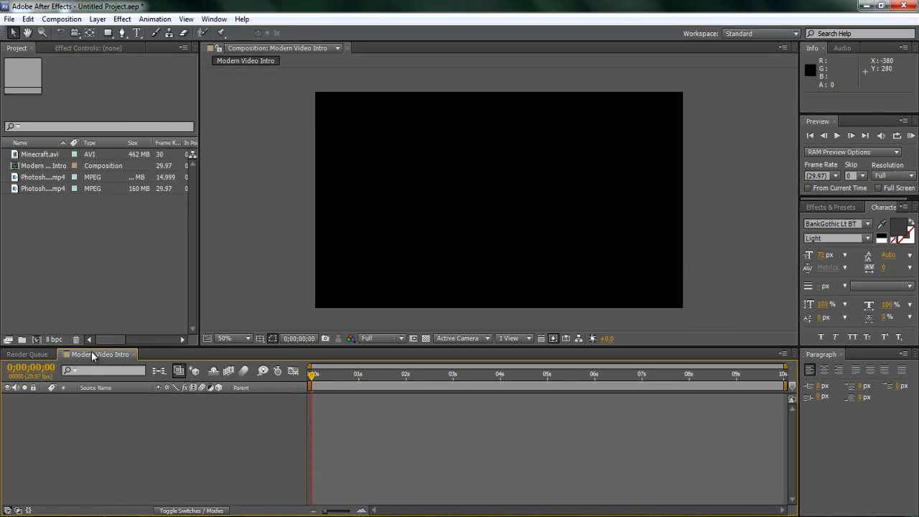
pyautogui.click(97, 19)
pyautogui.moveTo(113, 31)
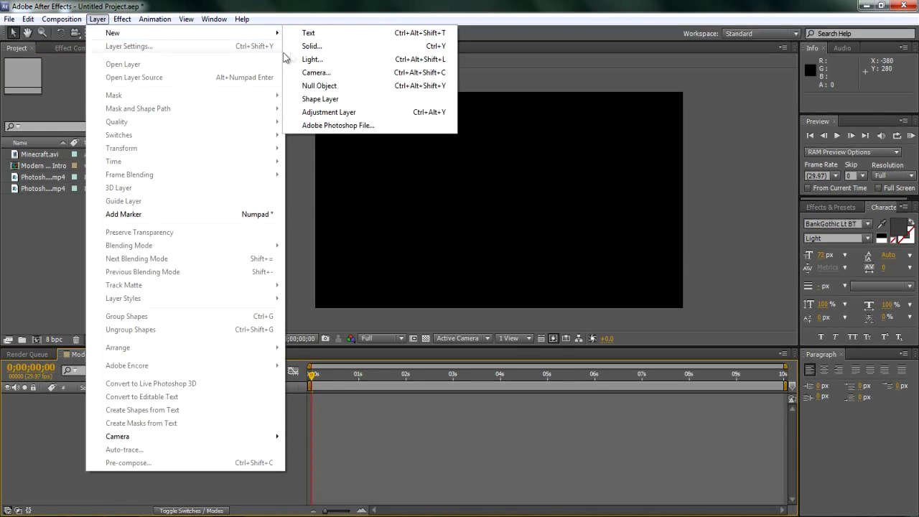
pyautogui.click(294, 40)
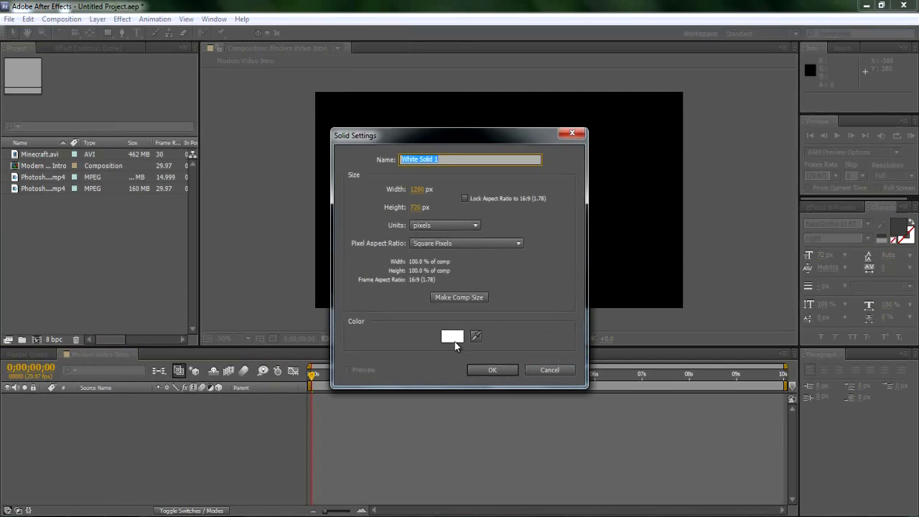
pyautogui.write('Background')
pyautogui.press('Return')
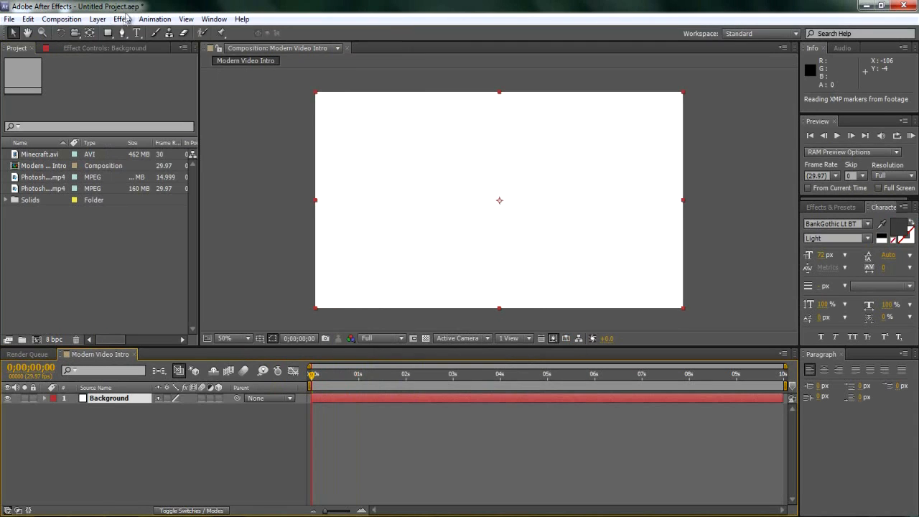
# Step: Apply the Ramp effect to the Background layer and set its ramp shape to Radial Ramp
pyautogui.click(122, 19)
pyautogui.moveTo(154, 170)
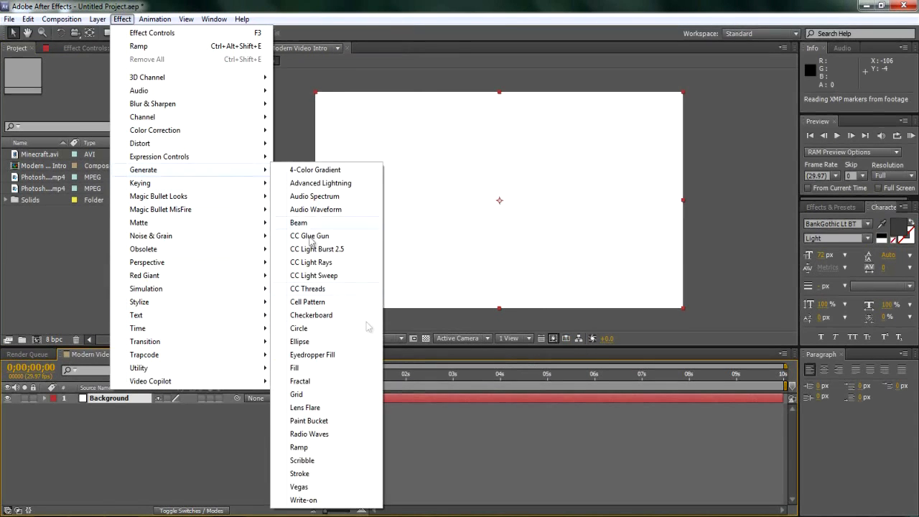
pyautogui.click(320, 447)
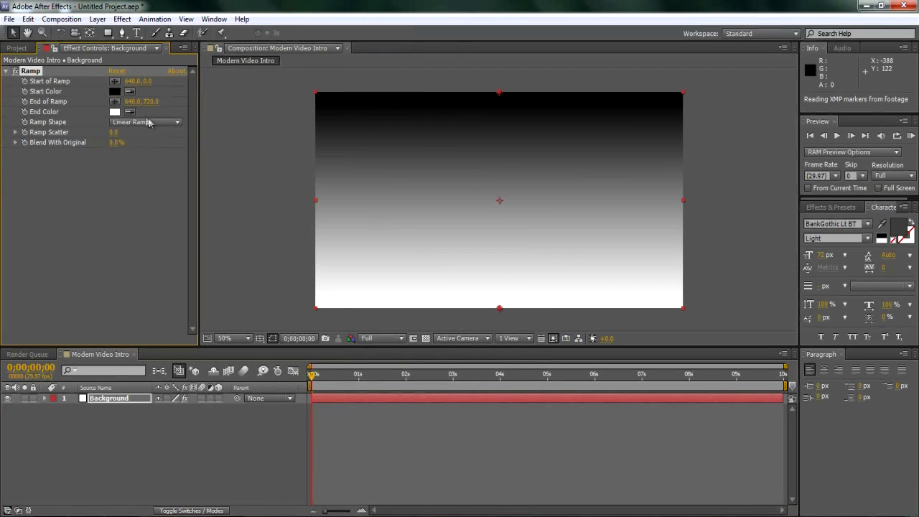
pyautogui.click(147, 122)
pyautogui.click(145, 148)
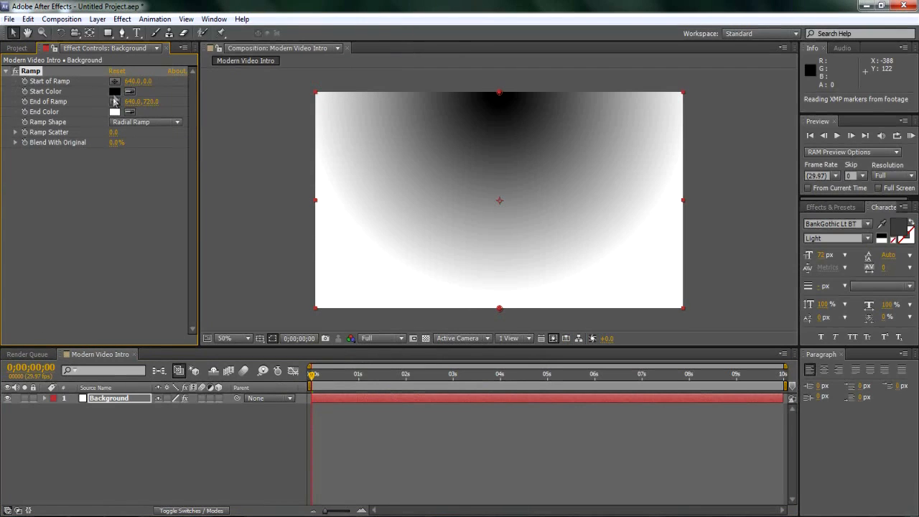
# Step: Set the ramp's start color to light grey C9C9C9 and its end color to dark grey 616161
pyautogui.click(114, 91)
pyautogui.moveTo(472, 309); pyautogui.dragTo(383, 270)
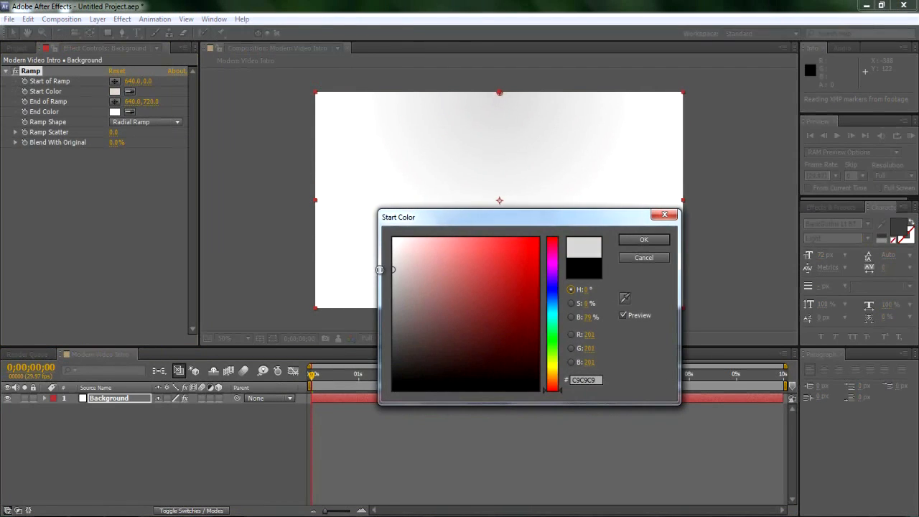
pyautogui.click(642, 240)
pyautogui.click(114, 111)
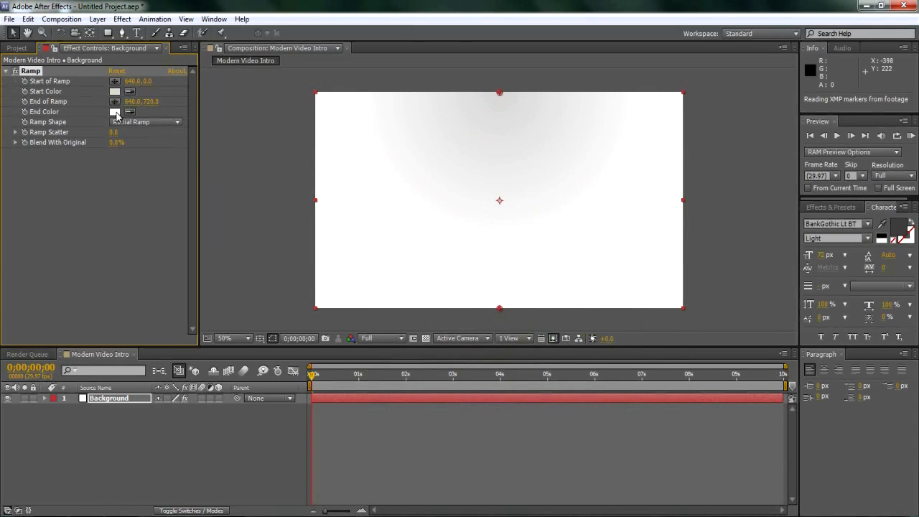
pyautogui.moveTo(426, 311); pyautogui.dragTo(369, 329)
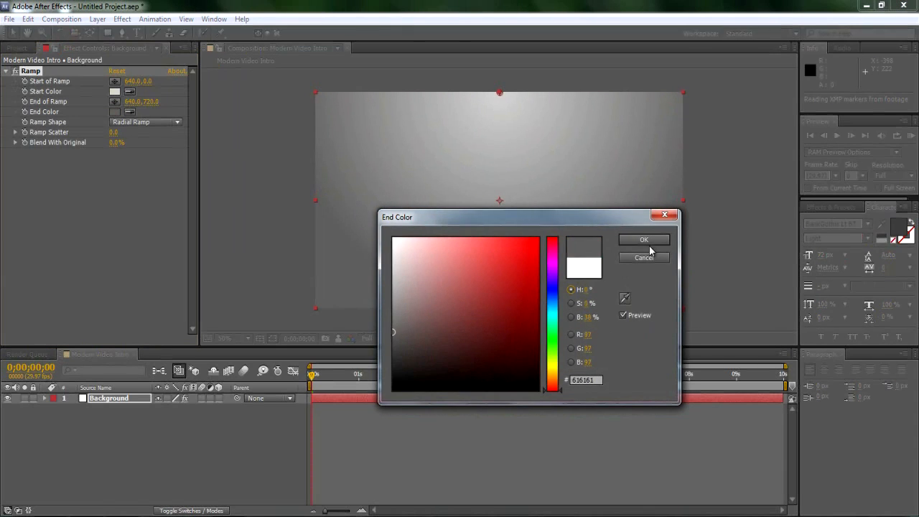
pyautogui.click(643, 240)
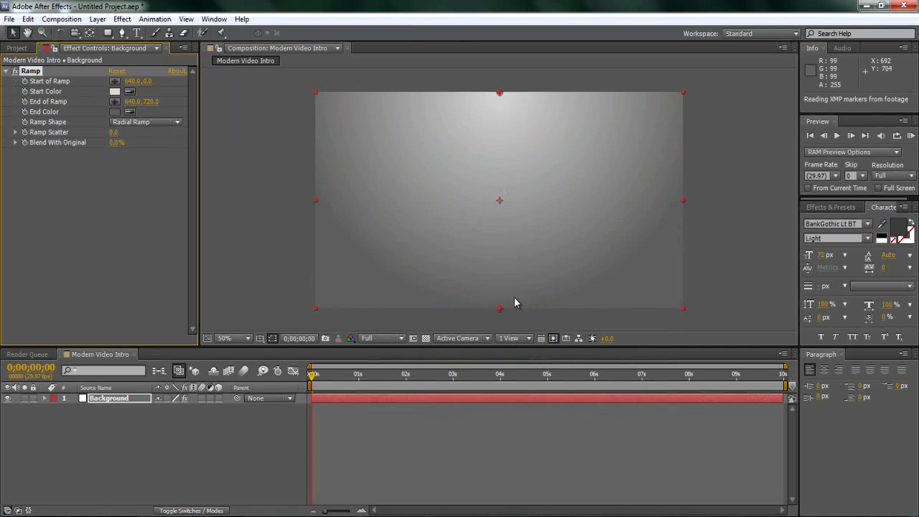
# Step: Move the ramp's start point to the frame's center at about 640, 362 and its end point below the frame at about 640, 1032
pyautogui.moveTo(501, 95); pyautogui.dragTo(504, 206)
pyautogui.scroll(-2, 505, 209)
pyautogui.scroll(-1, 505, 207)
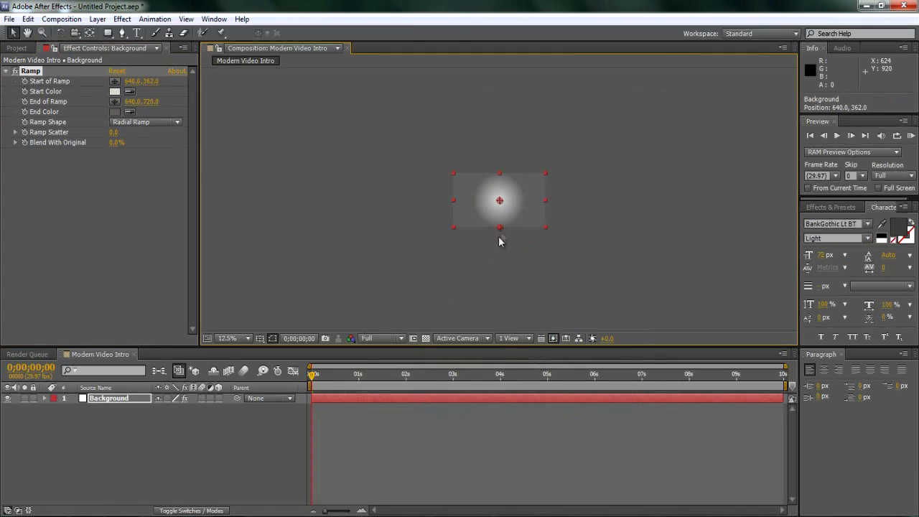
pyautogui.moveTo(501, 230); pyautogui.dragTo(501, 254)
pyautogui.scroll(4, 564, 173)
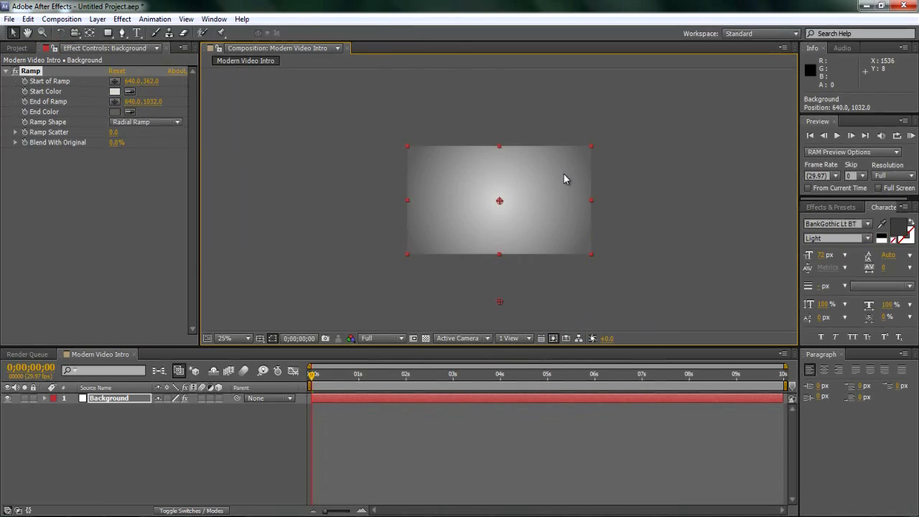
pyautogui.click(230, 206)
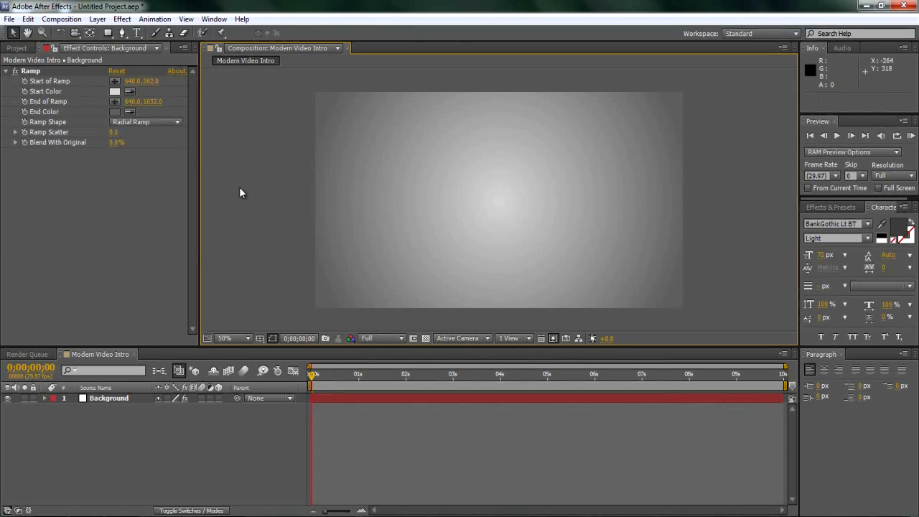
# Step: Activate the Type tool and choose BankGothic Lt BT as the text font
pyautogui.click(18, 48)
pyautogui.click(136, 33)
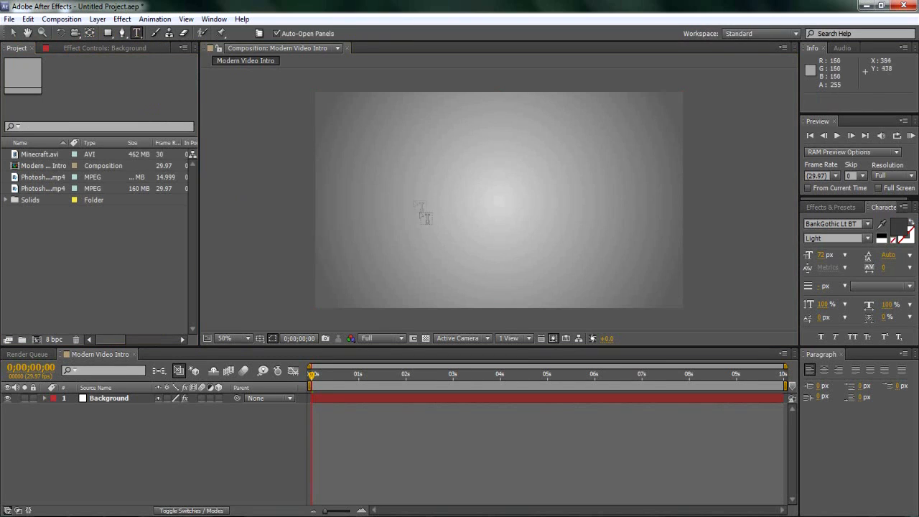
pyautogui.click(829, 223)
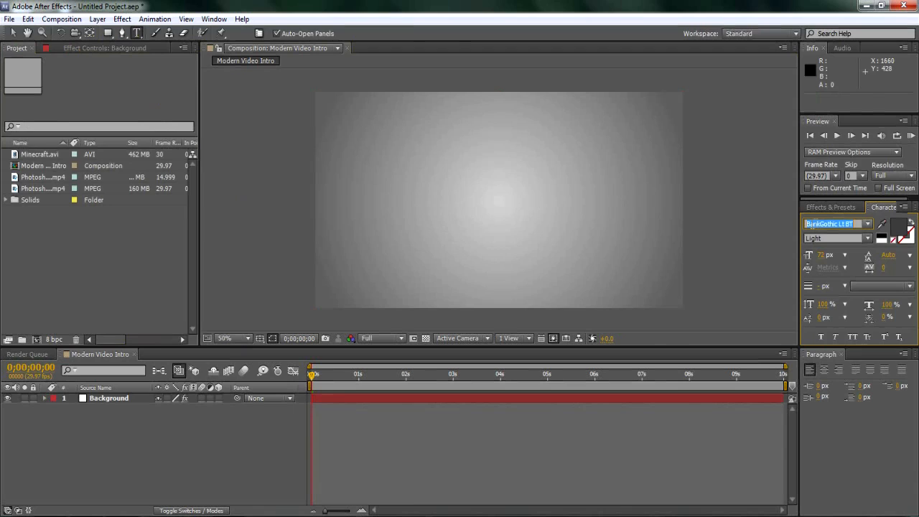
pyautogui.click(852, 224)
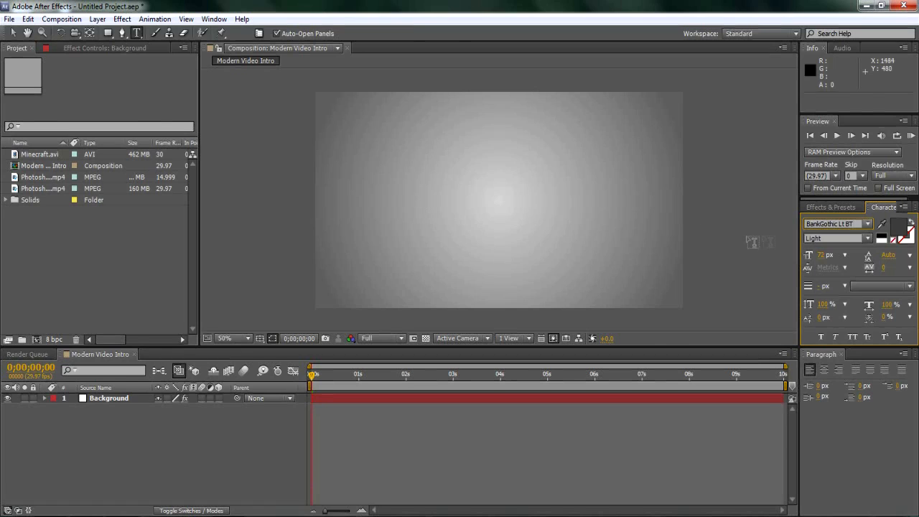
pyautogui.click(867, 223)
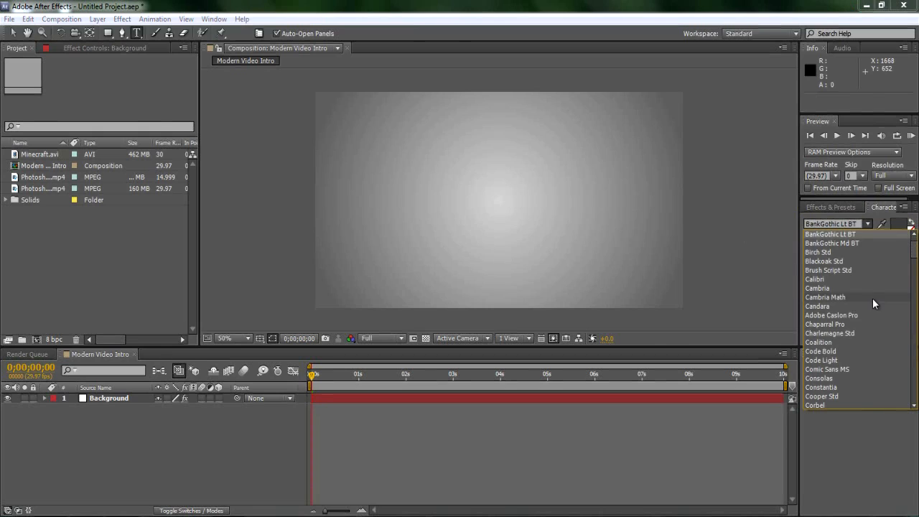
pyautogui.scroll(1, 873, 303)
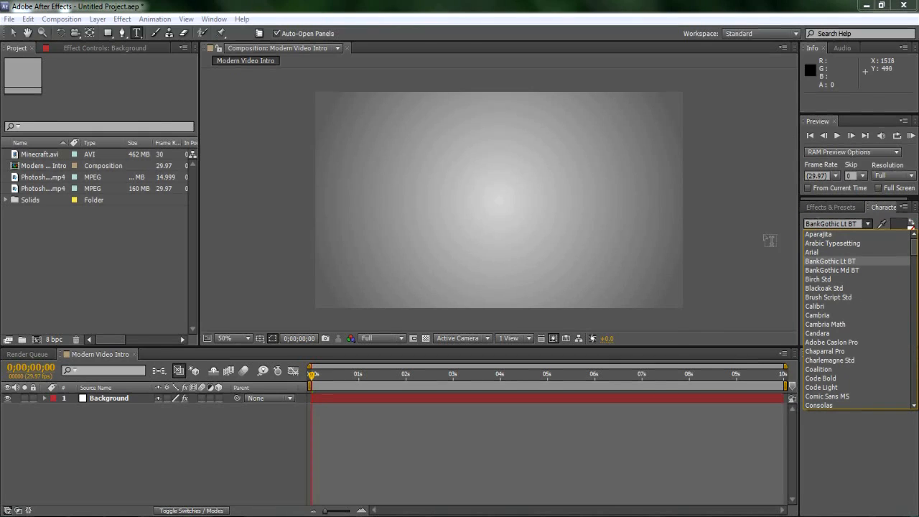
pyautogui.click(842, 262)
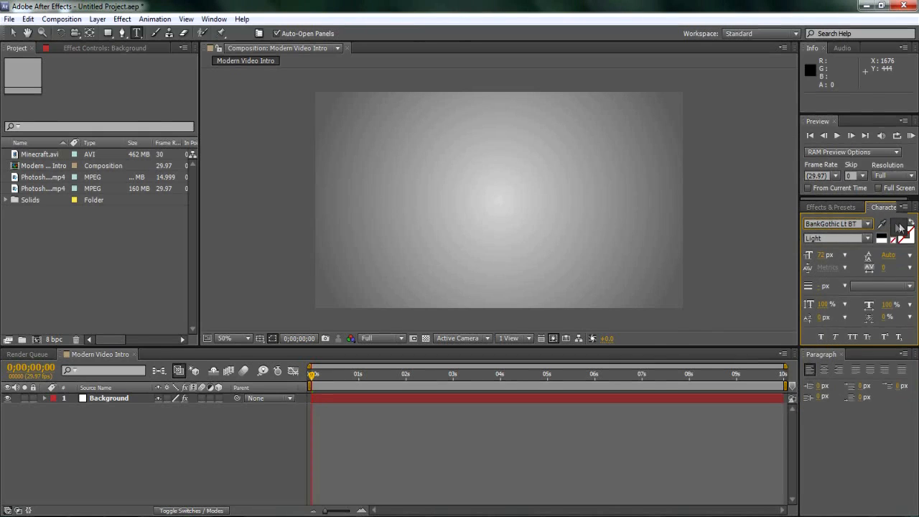
# Step: Set the text fill color to black
pyautogui.click(900, 227)
pyautogui.moveTo(430, 336); pyautogui.dragTo(336, 435)
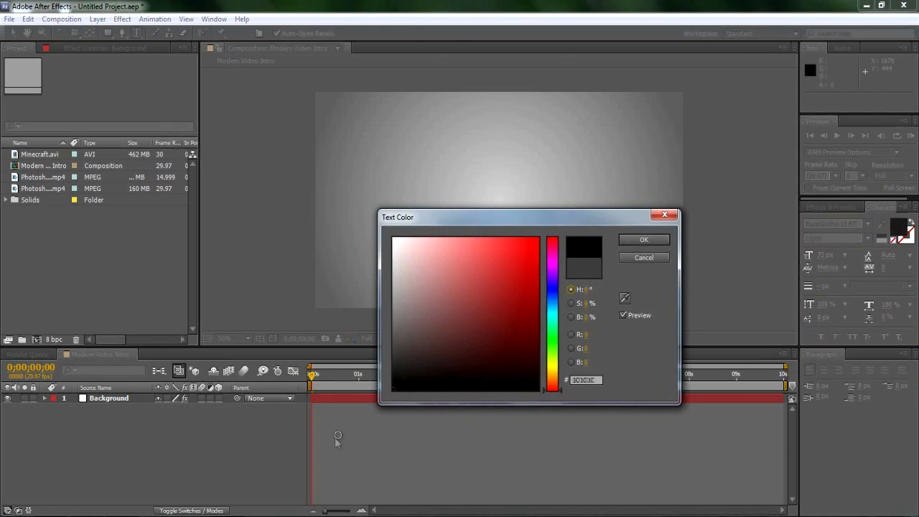
pyautogui.click(641, 239)
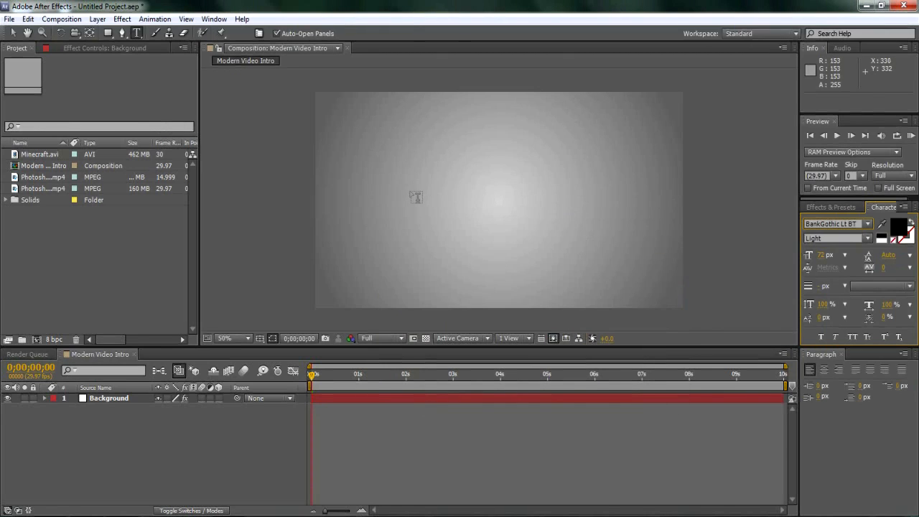
# Step: Add a text layer reading "PureCreativeDesigns" near the middle of the composition frame
pyautogui.click(412, 192)
pyautogui.write('Pure')
pyautogui.press('BackSpace')
pyautogui.write('Creativ')
pyautogui.write('eDew')
pyautogui.press('BackSpace')
pyautogui.press('BackSpace')
pyautogui.write('sign')
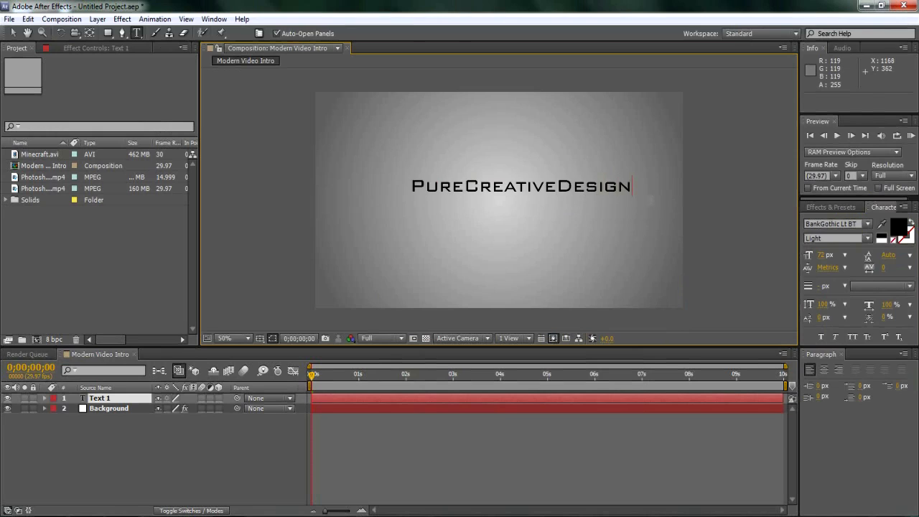
pyautogui.write('s')
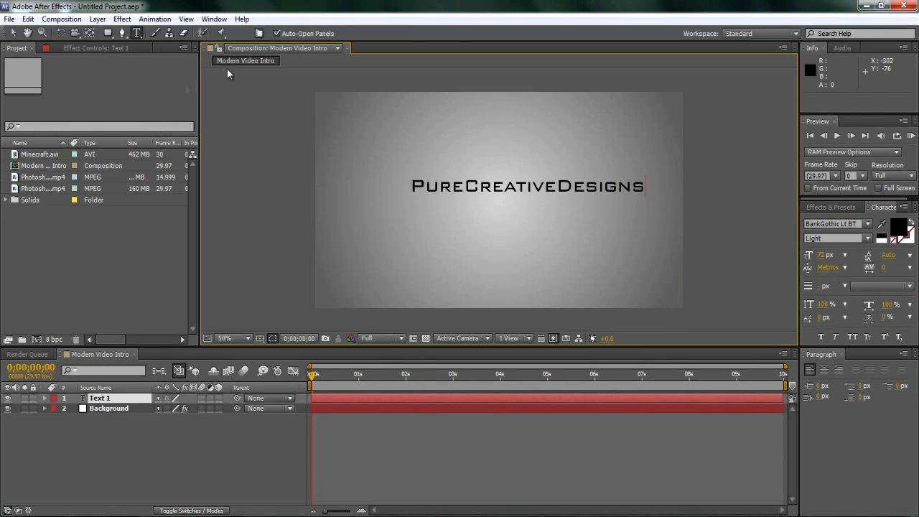
# Step: Center the PureCreativeDesigns title in the frame at about 234, 356 using the title/action safe guides, and hide the guides again
pyautogui.click(13, 33)
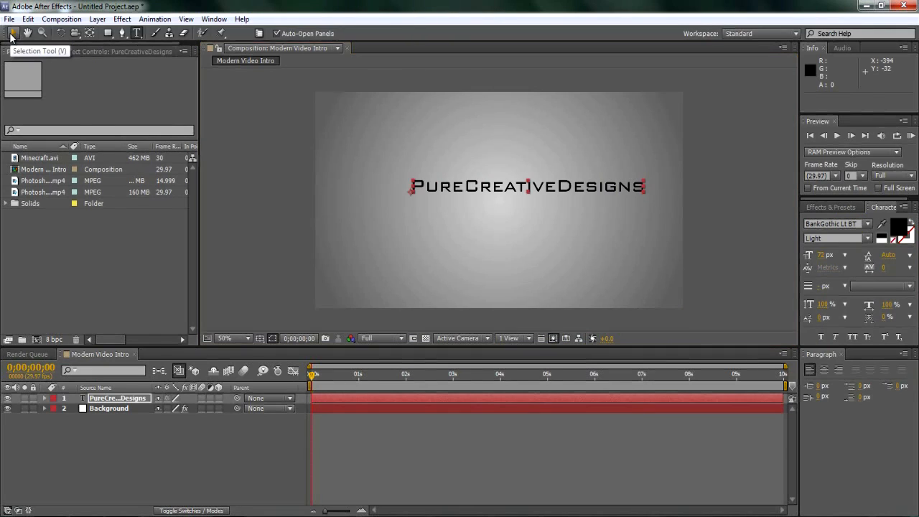
pyautogui.moveTo(540, 188); pyautogui.dragTo(522, 196)
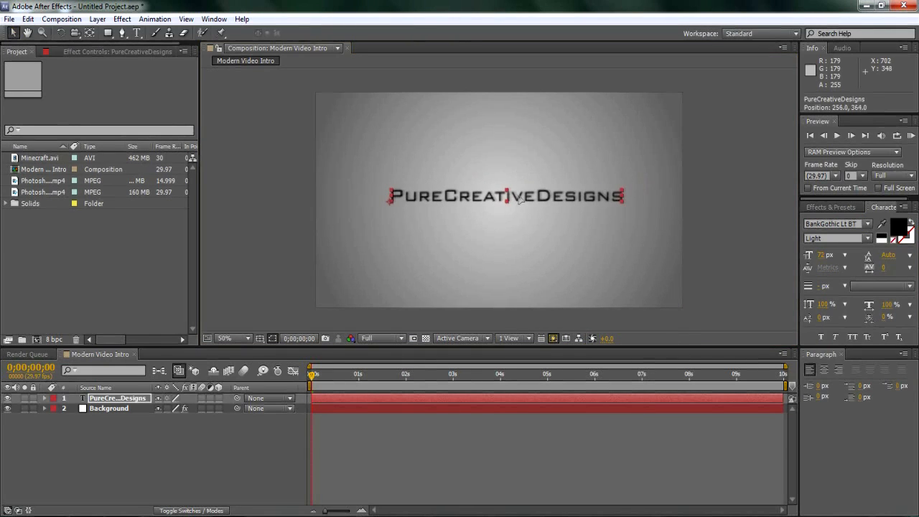
pyautogui.click(258, 339)
pyautogui.click(276, 353)
pyautogui.moveTo(450, 194)
pyautogui.mouseDown()
pyautogui.moveTo(438, 196)
pyautogui.moveTo(443, 202)
pyautogui.moveTo(442, 195)
pyautogui.mouseUp()
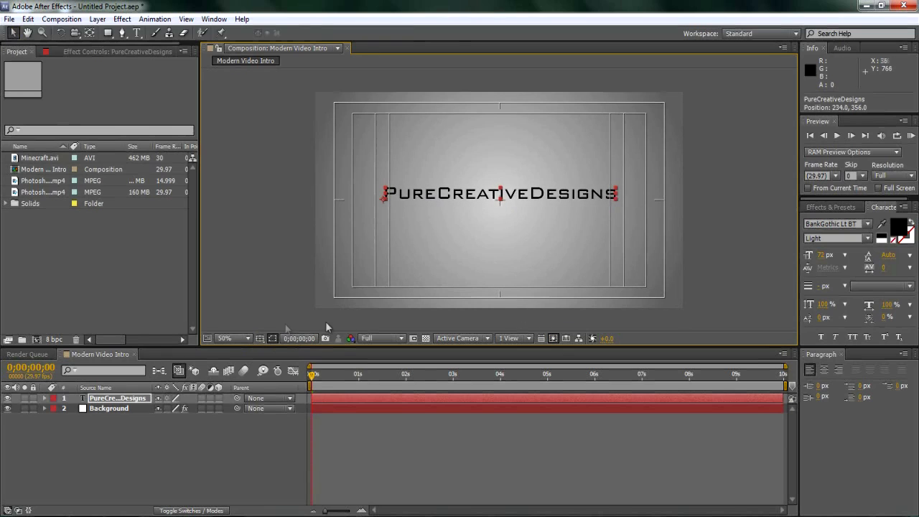
pyautogui.click(259, 338)
pyautogui.click(269, 353)
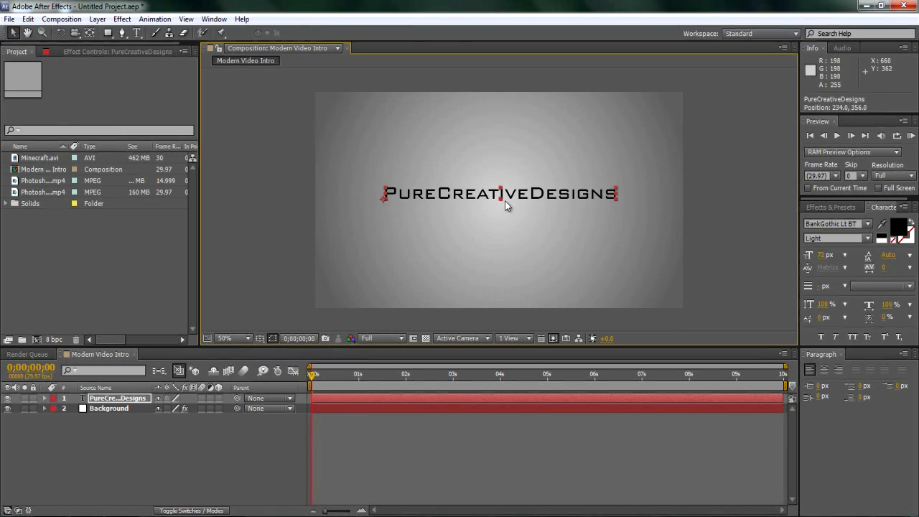
pyautogui.click(264, 201)
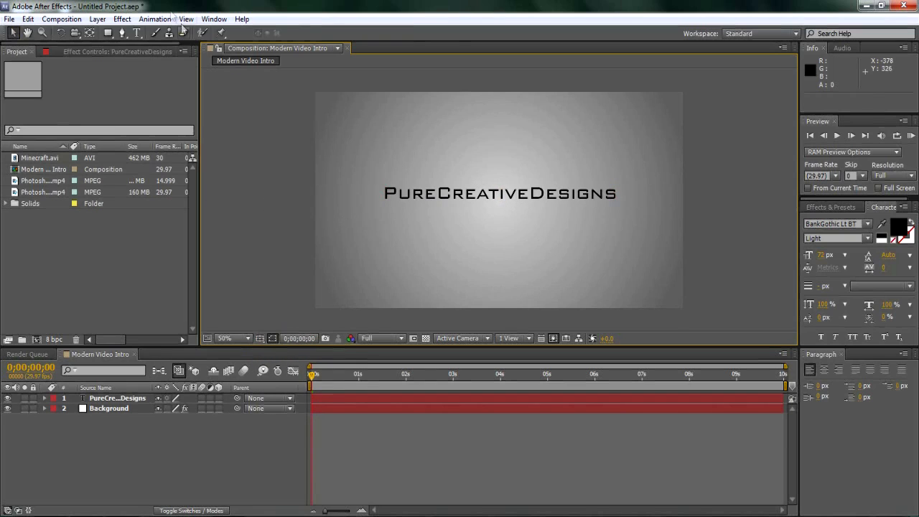
# Step: Start a new text layer just below the title's left end and set its text color to dark grey 444444
pyautogui.click(137, 34)
pyautogui.click(386, 216)
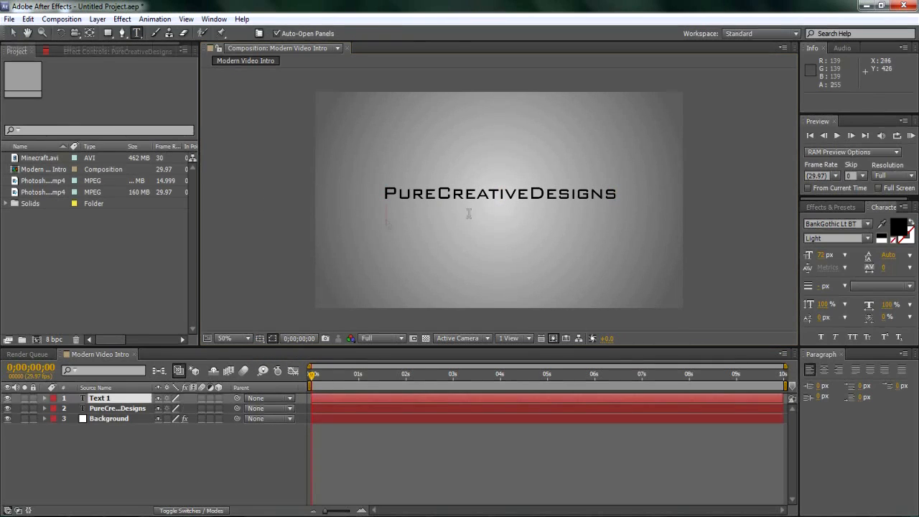
pyautogui.click(897, 227)
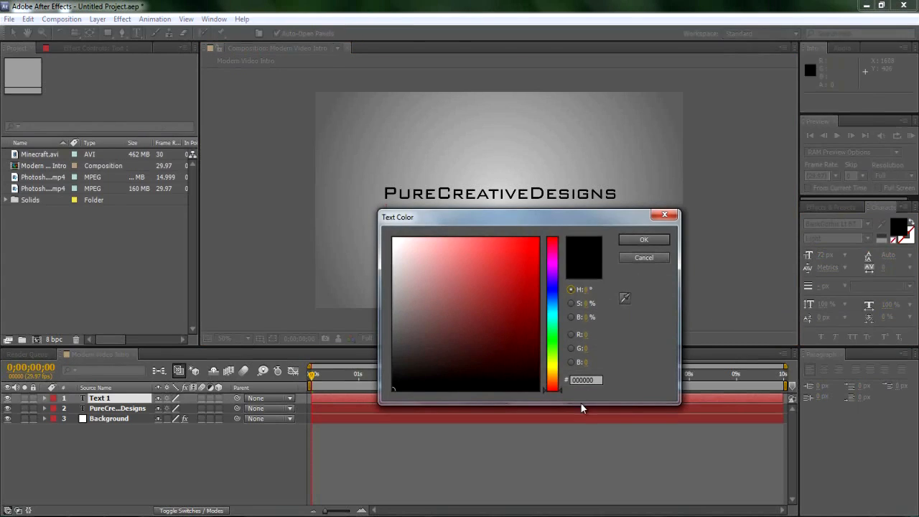
pyautogui.click(595, 378)
pyautogui.write('44')
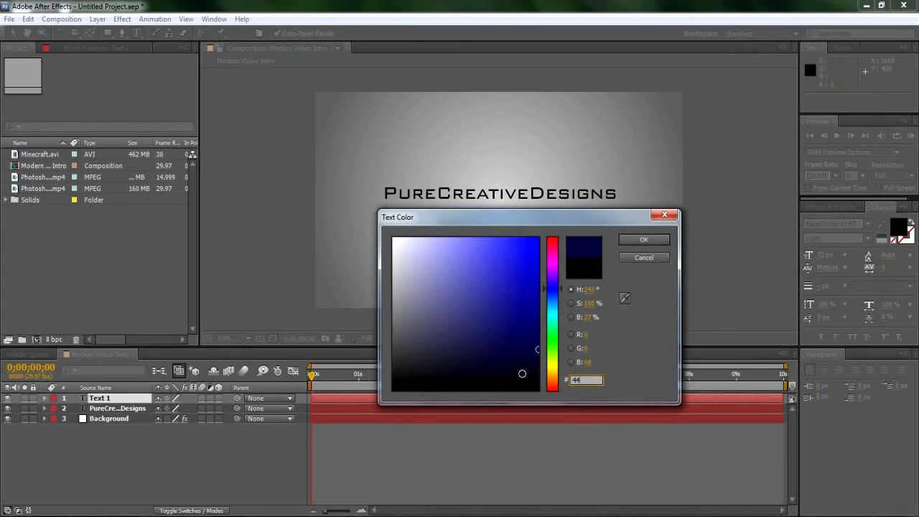
pyautogui.write('4444')
pyautogui.doubleClick(579, 383)
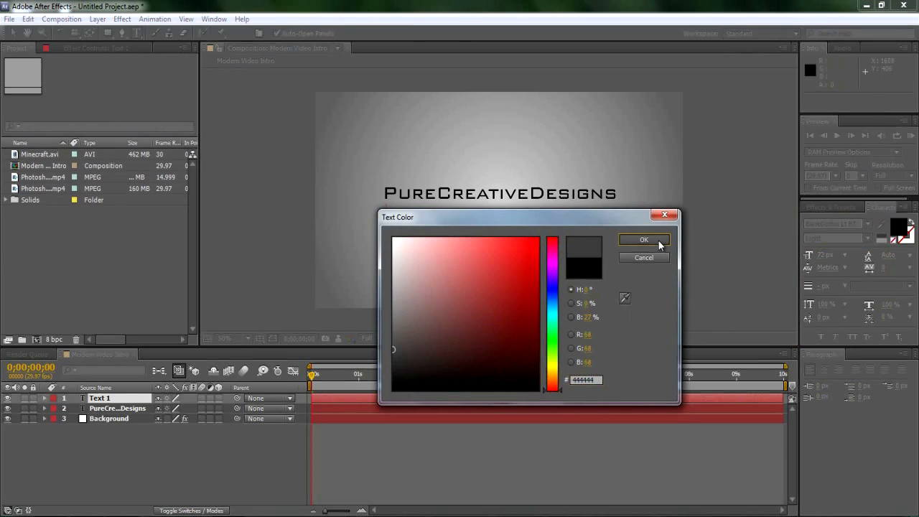
pyautogui.click(658, 241)
# Step: Enter "Presents" as the second text line and align it directly under the title's left edge
pyautogui.write('Presents')
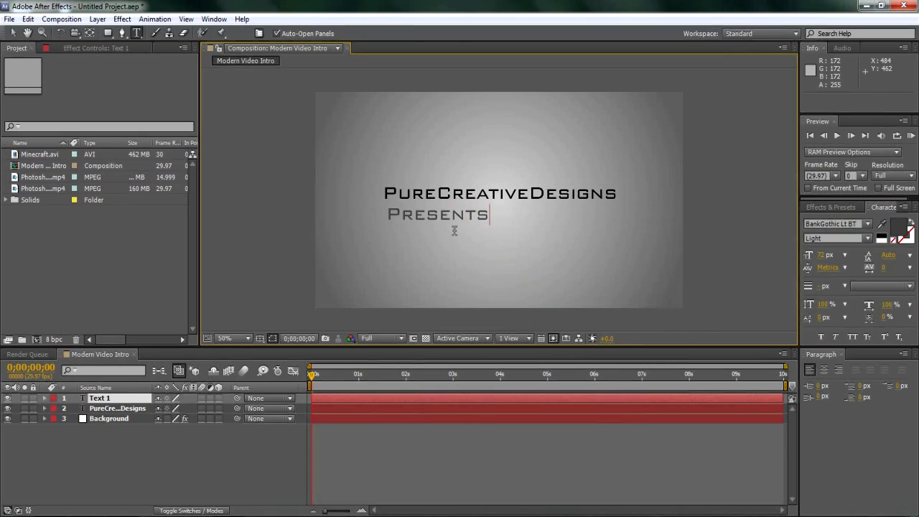
pyautogui.click(12, 33)
pyautogui.moveTo(407, 219); pyautogui.dragTo(405, 214)
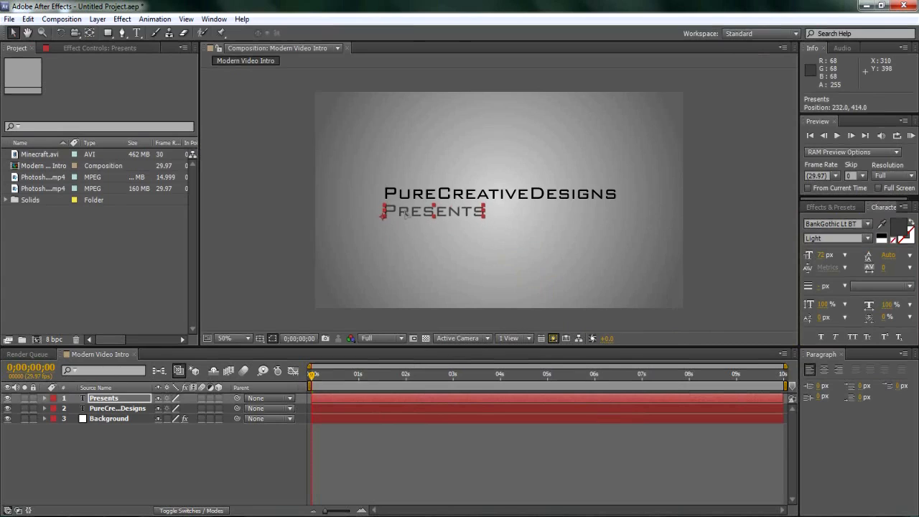
pyautogui.click(301, 189)
pyautogui.moveTo(427, 213); pyautogui.dragTo(426, 213)
pyautogui.click(430, 234)
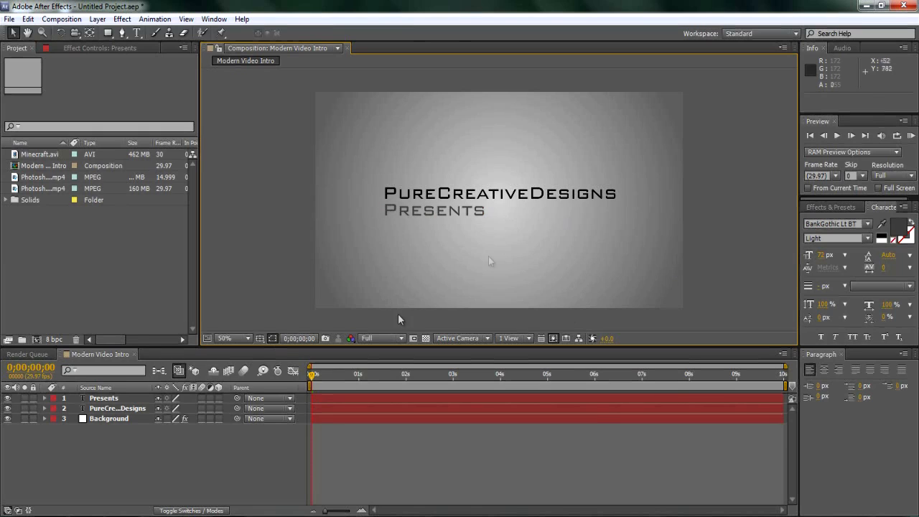
# Step: Pre-compose the Presents and PureCreativeDesigns text layers into a new composition named Title
pyautogui.click(102, 400)
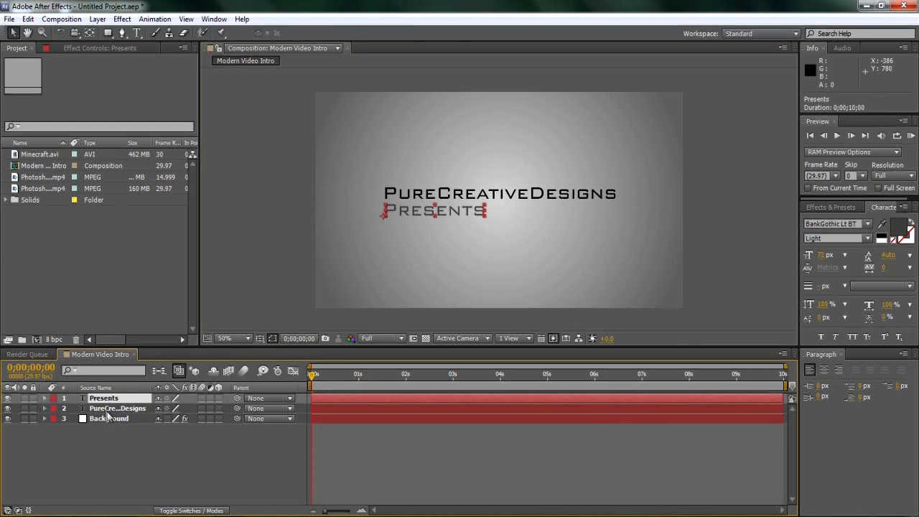
pyautogui.keyDown('shift'); pyautogui.click(109, 408); pyautogui.keyUp('shift')
pyautogui.click(97, 19)
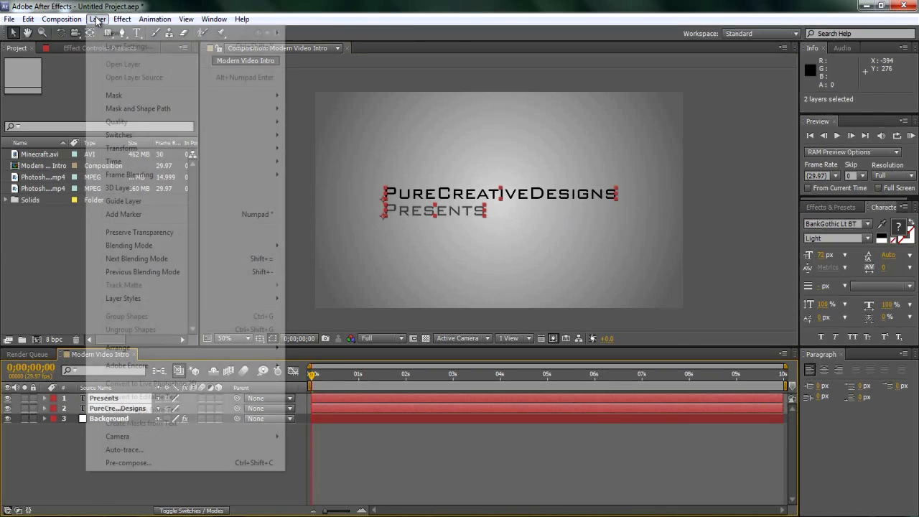
pyautogui.click(130, 463)
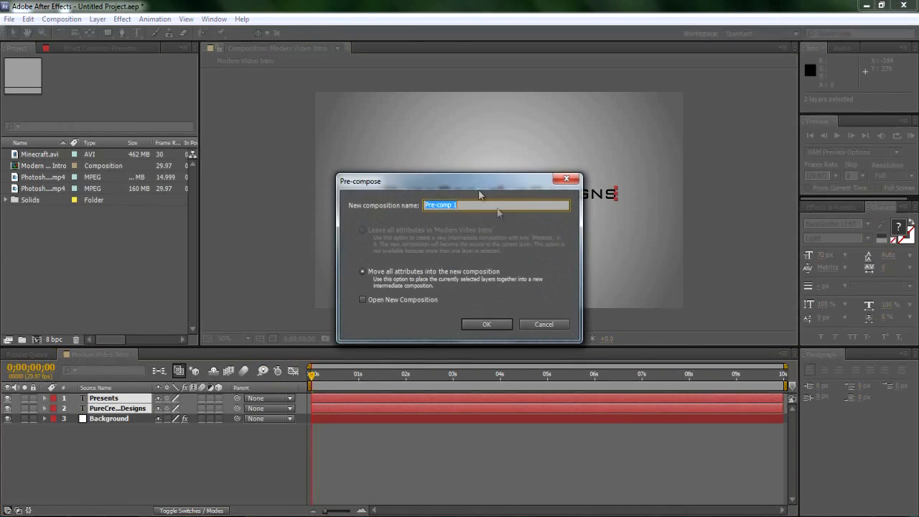
pyautogui.write('Title')
pyautogui.click(486, 325)
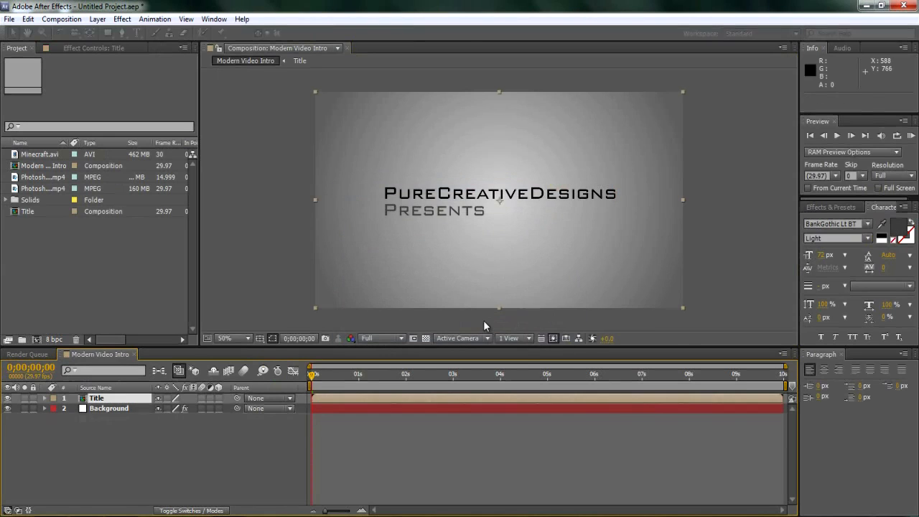
pyautogui.click(26, 398)
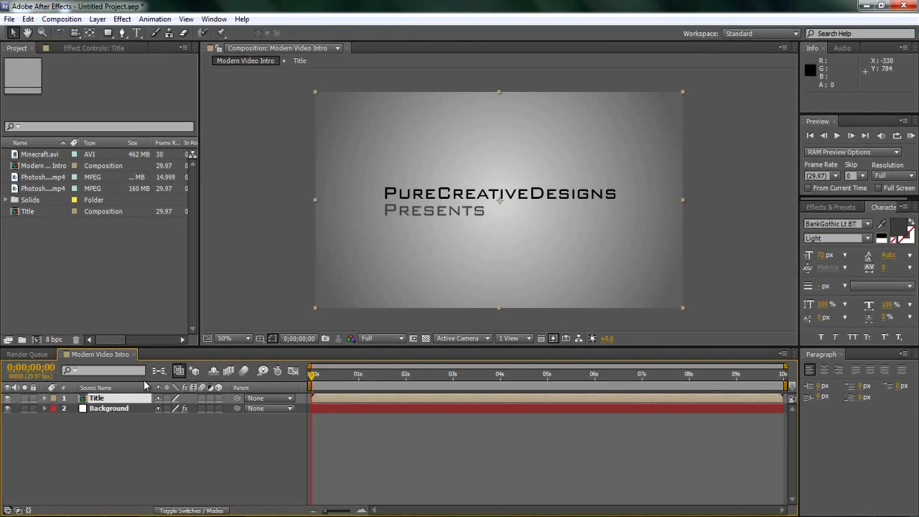
pyautogui.click(8, 399)
pyautogui.click(7, 398)
# Step: Activate the Ellipse tool, try an ellipse below the text on the Title layer, and undo it
pyautogui.click(108, 32)
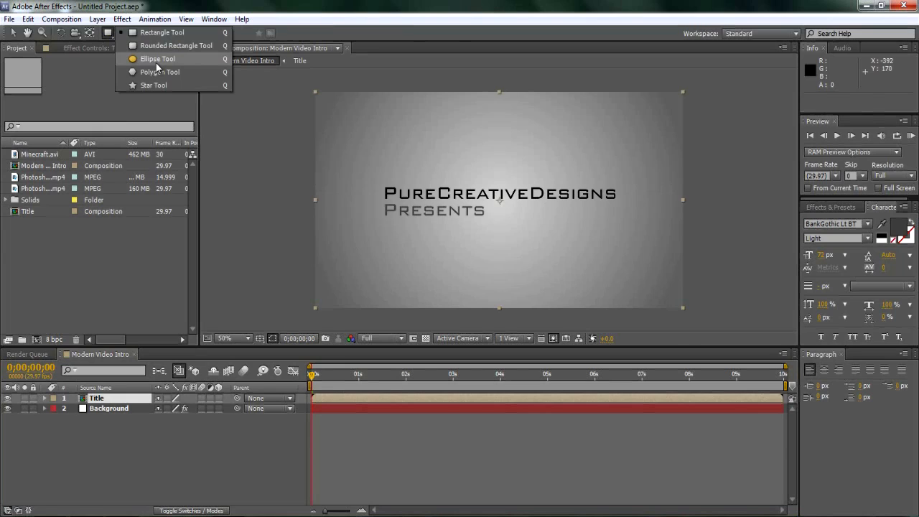
pyautogui.click(110, 35)
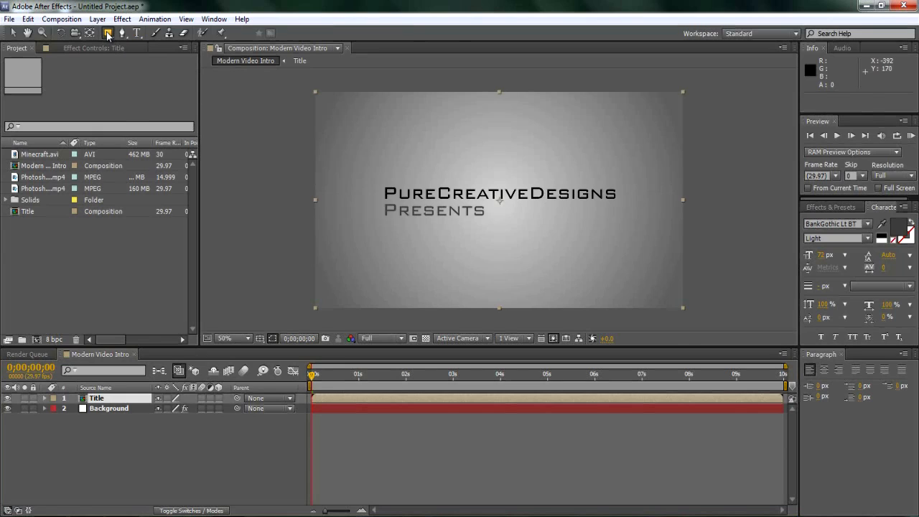
pyautogui.click(108, 35)
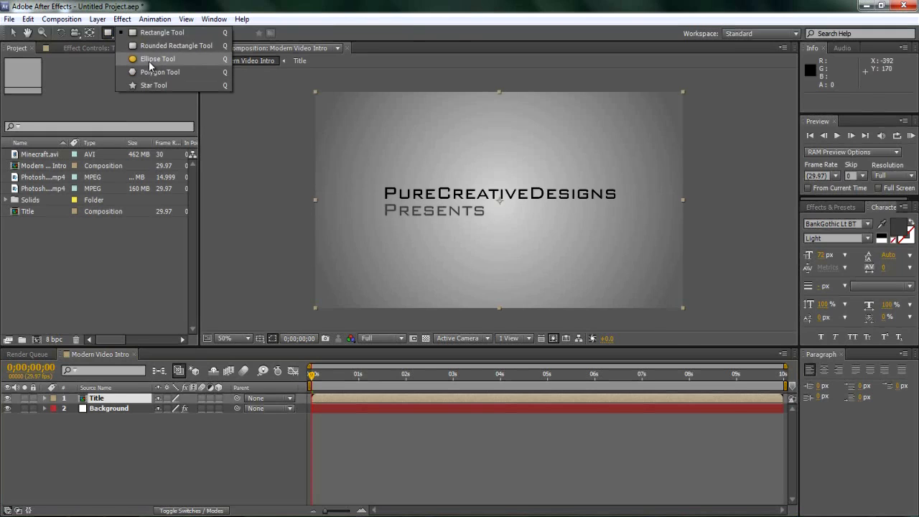
pyautogui.click(150, 63)
pyautogui.moveTo(371, 221); pyautogui.dragTo(529, 241)
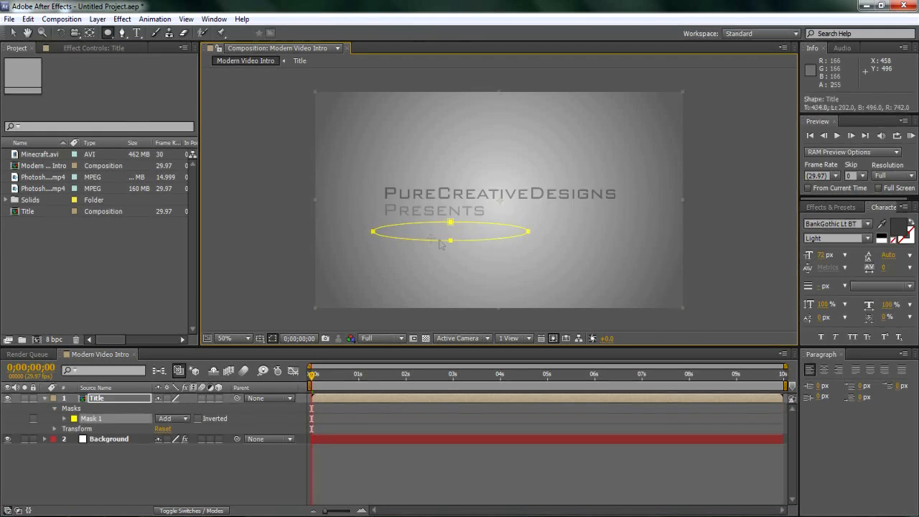
pyautogui.hotkey('ctrl', 'z')
# Step: Create a new shape layer and draw a wide, flat black ellipse about 912 × 62 px below the title text
pyautogui.click(98, 19)
pyautogui.moveTo(128, 37)
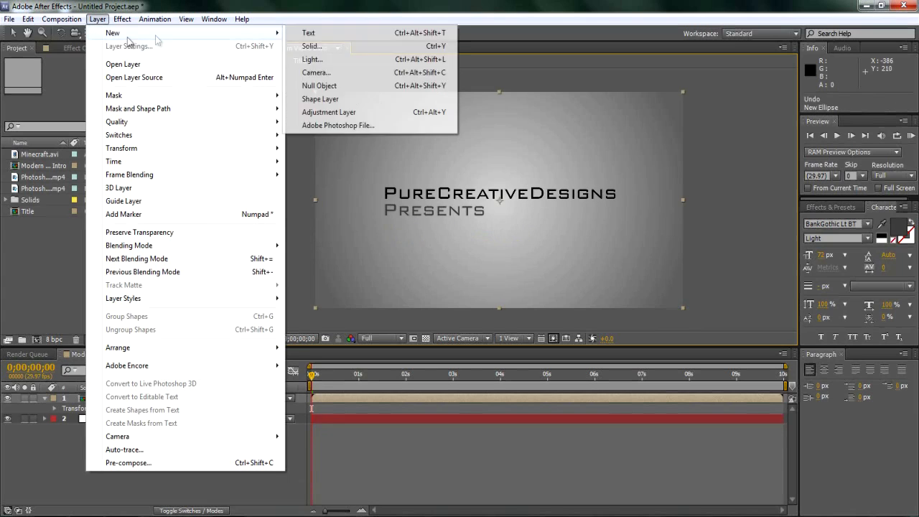
pyautogui.click(322, 99)
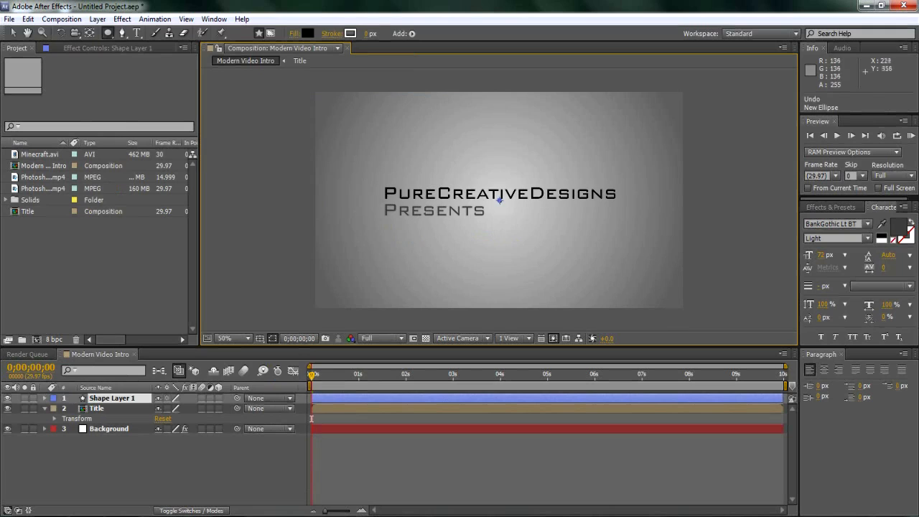
pyautogui.moveTo(369, 227); pyautogui.dragTo(631, 246)
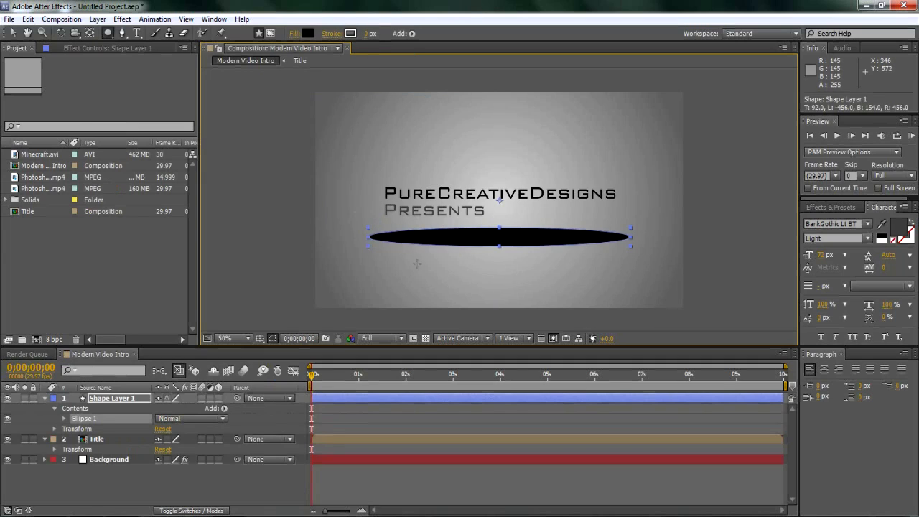
# Step: Move the black ellipse slightly closer to the text and flatten it into a thinner shape centered beneath the title
pyautogui.press('v')
pyautogui.moveTo(444, 239); pyautogui.dragTo(440, 236)
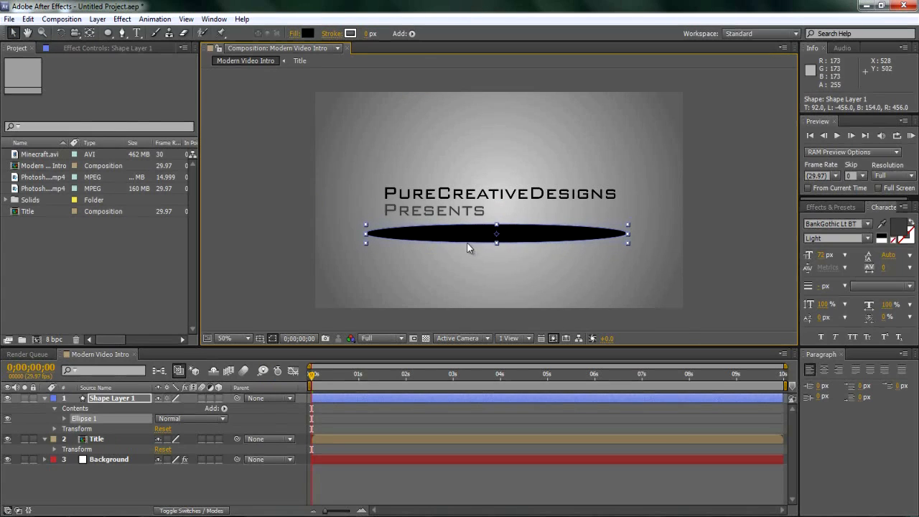
pyautogui.moveTo(496, 242); pyautogui.dragTo(512, 234)
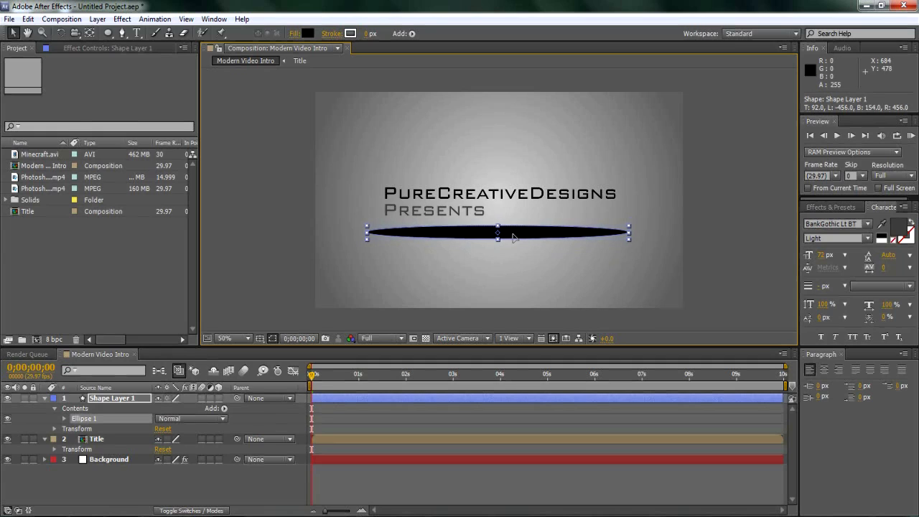
pyautogui.click(250, 206)
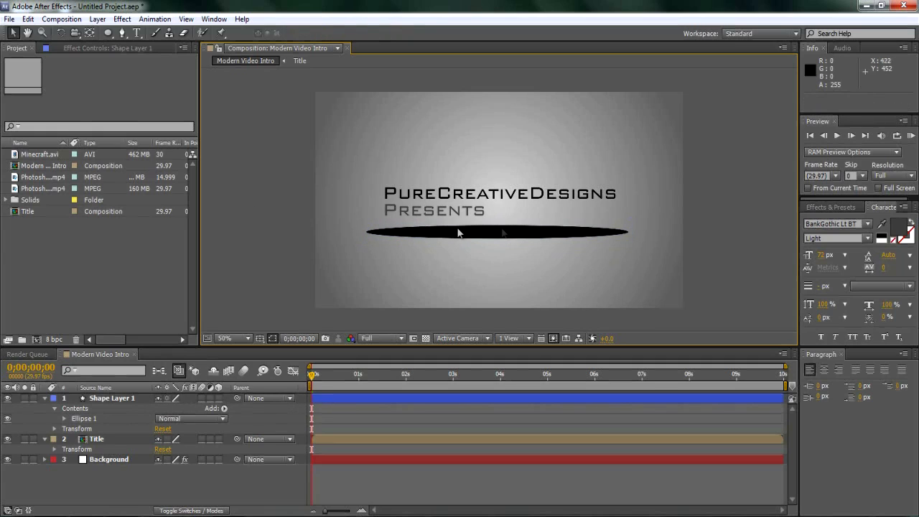
# Step: Apply the Gaussian Blur effect to the ellipse's shape layer
pyautogui.click(500, 236)
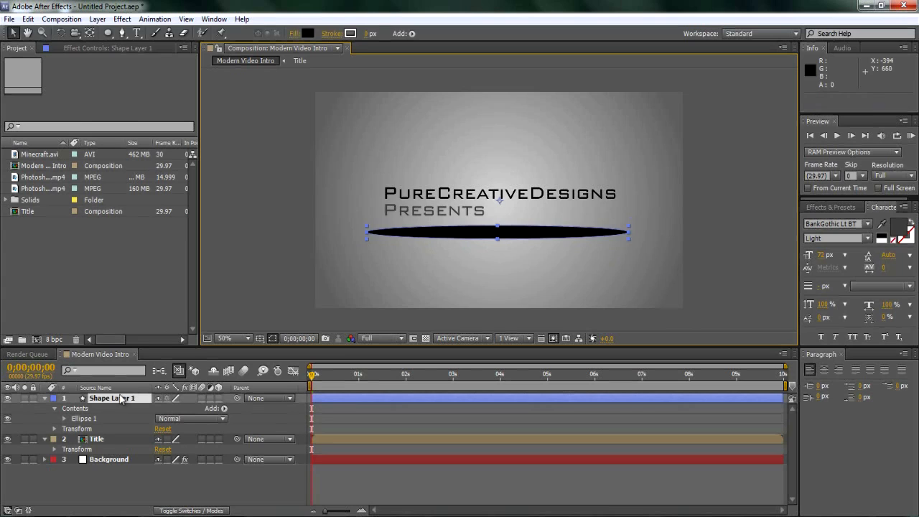
pyautogui.click(122, 18)
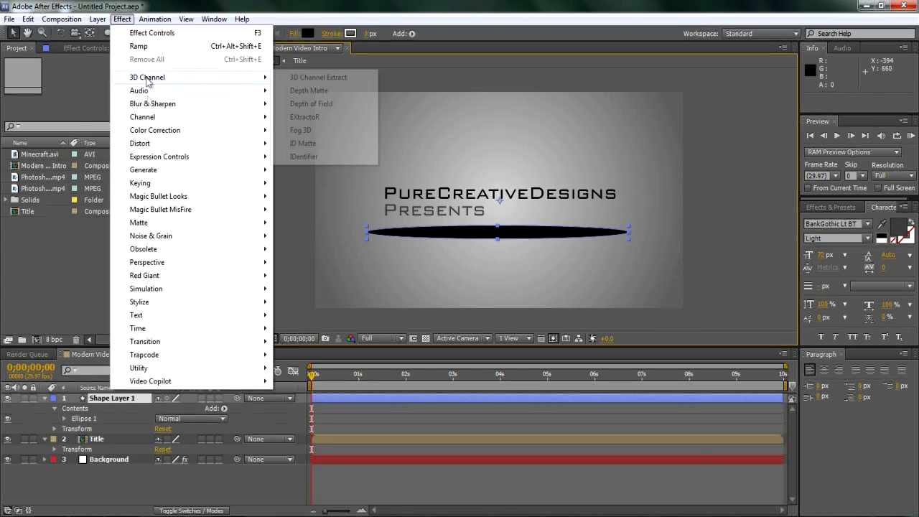
pyautogui.moveTo(157, 107)
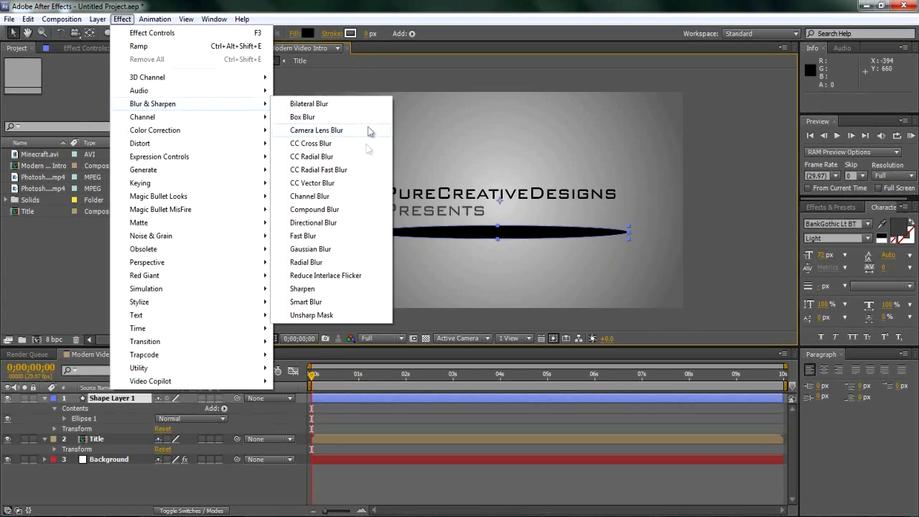
pyautogui.click(323, 248)
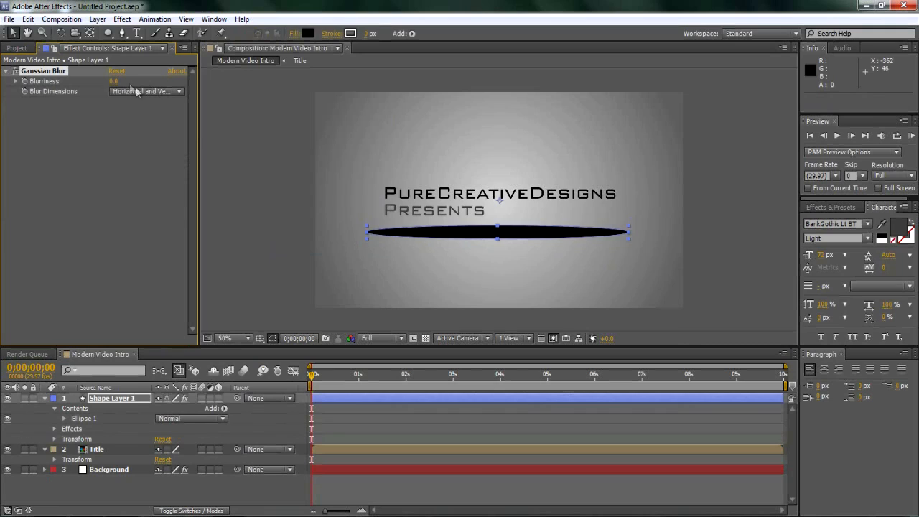
# Step: Set the Gaussian Blur blurriness of the ellipse layer to about 100 so it becomes a soft shadow
pyautogui.moveTo(115, 82); pyautogui.dragTo(617, 73)
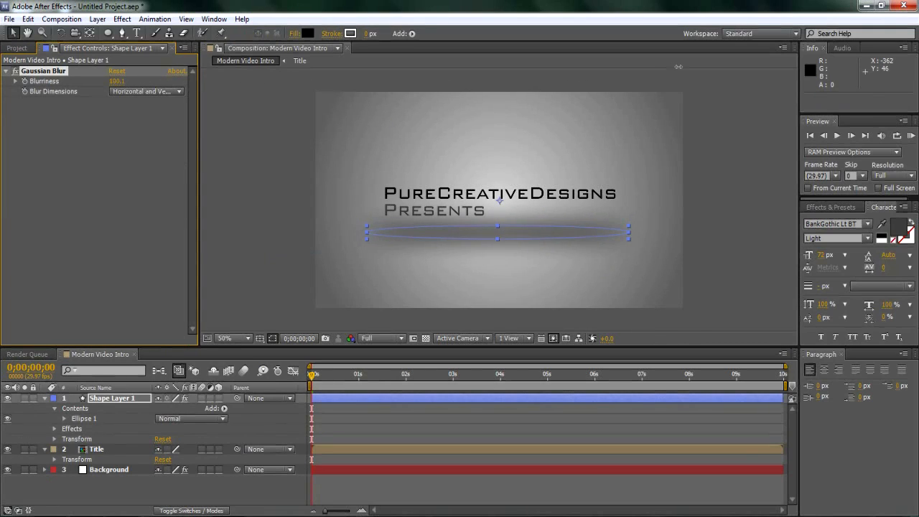
pyautogui.click(180, 189)
pyautogui.click(251, 164)
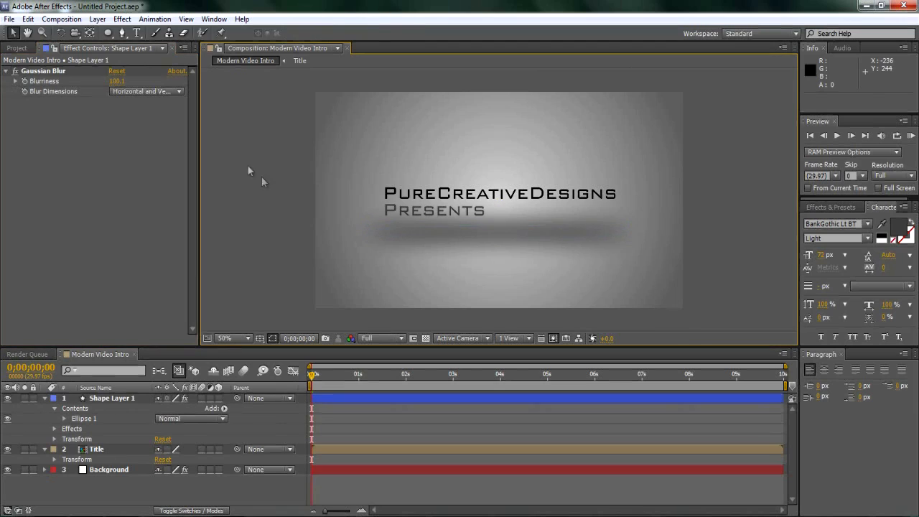
# Step: Move the blurred shape layer below the Title layer in the layer stack
pyautogui.click(45, 399)
pyautogui.moveTo(105, 399); pyautogui.dragTo(105, 422)
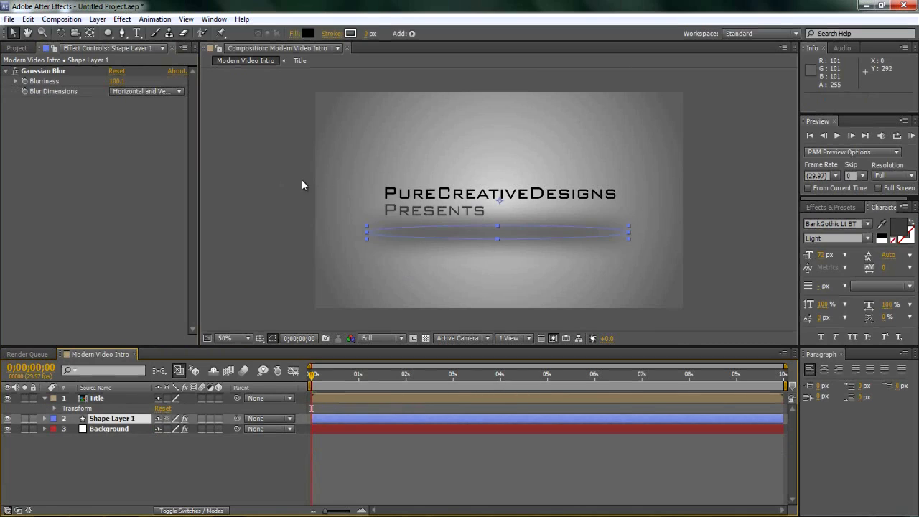
pyautogui.click(464, 248)
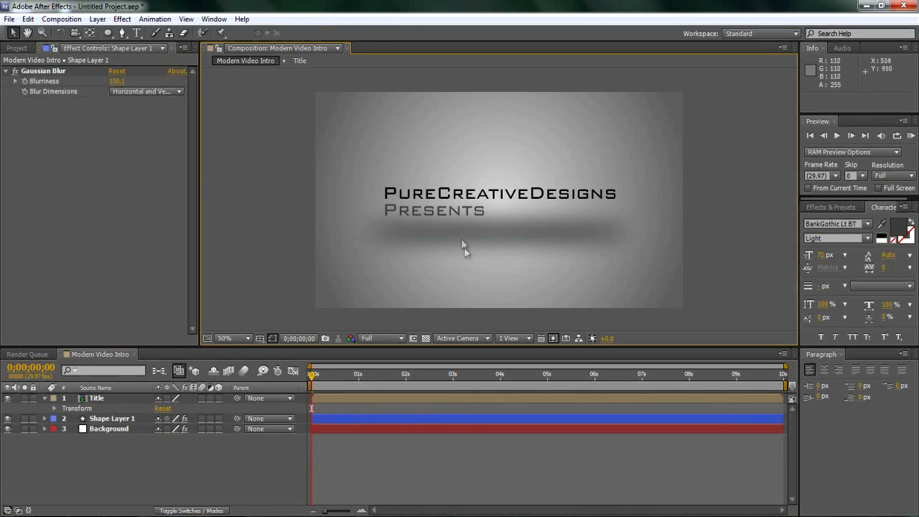
# Step: Rename the blurred ellipse's shape layer to Shadow
pyautogui.click(108, 421)
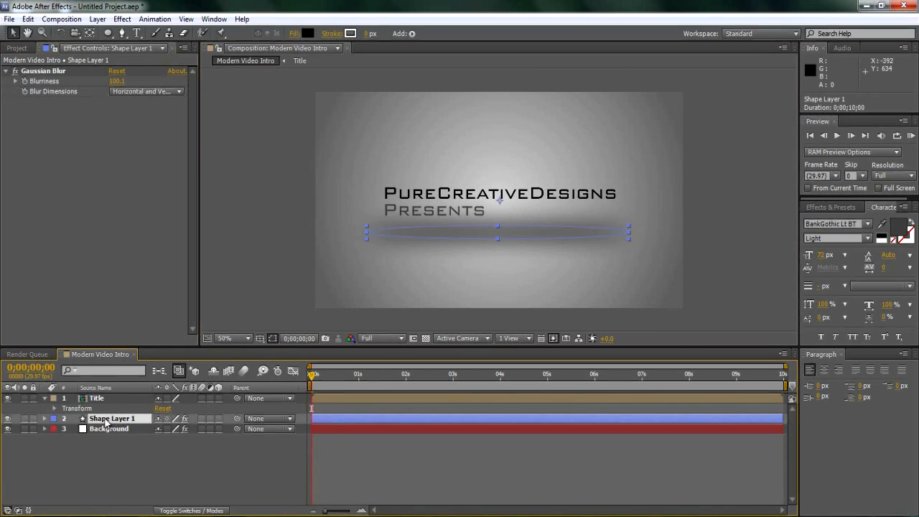
pyautogui.press('Return')
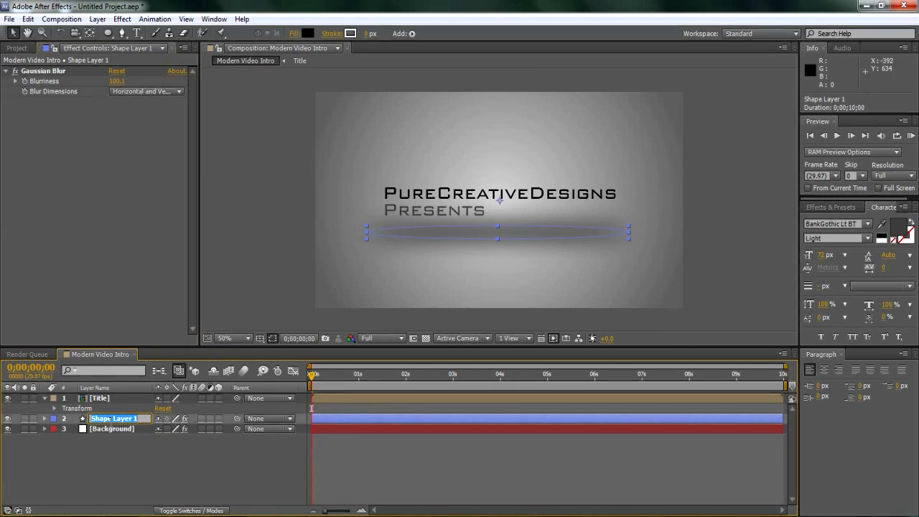
pyautogui.write('Shadow')
pyautogui.press('Return')
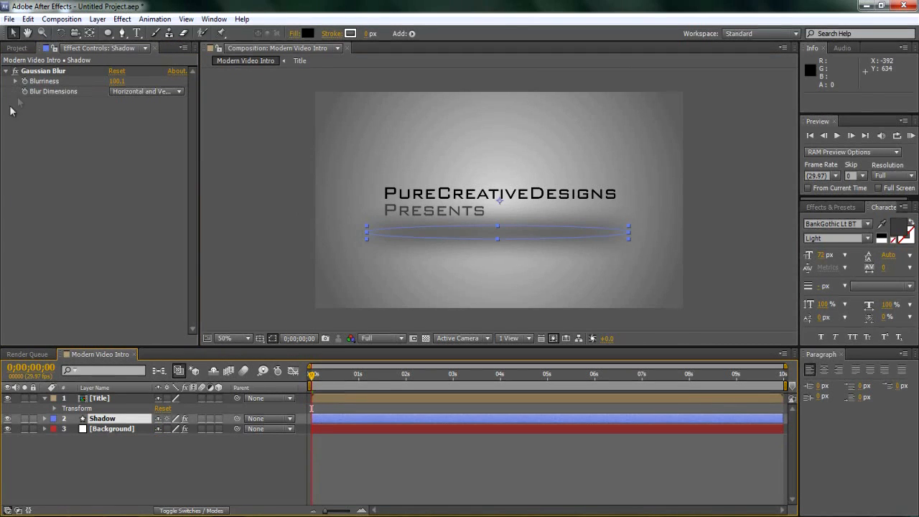
# Step: Set the Shadow layer's opacity to 75% and collapse the Shadow and Title layer properties
pyautogui.press('t')
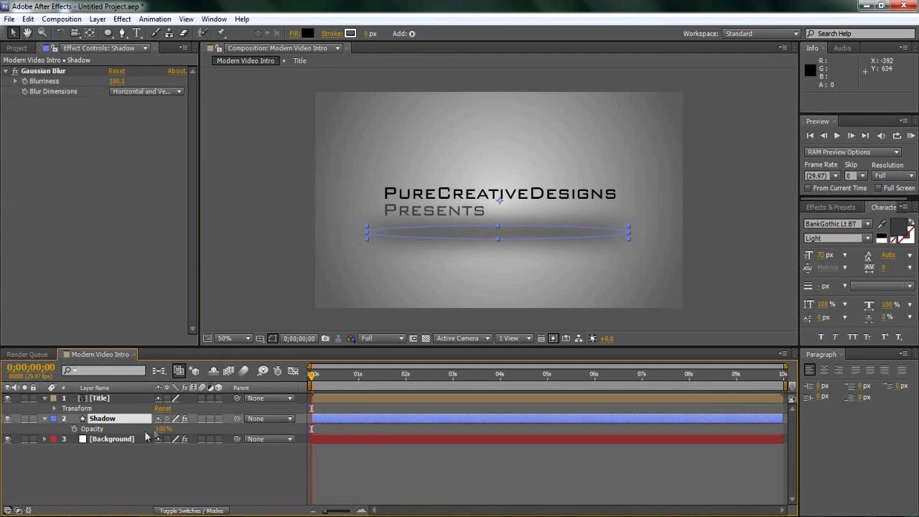
pyautogui.moveTo(164, 431); pyautogui.dragTo(140, 441)
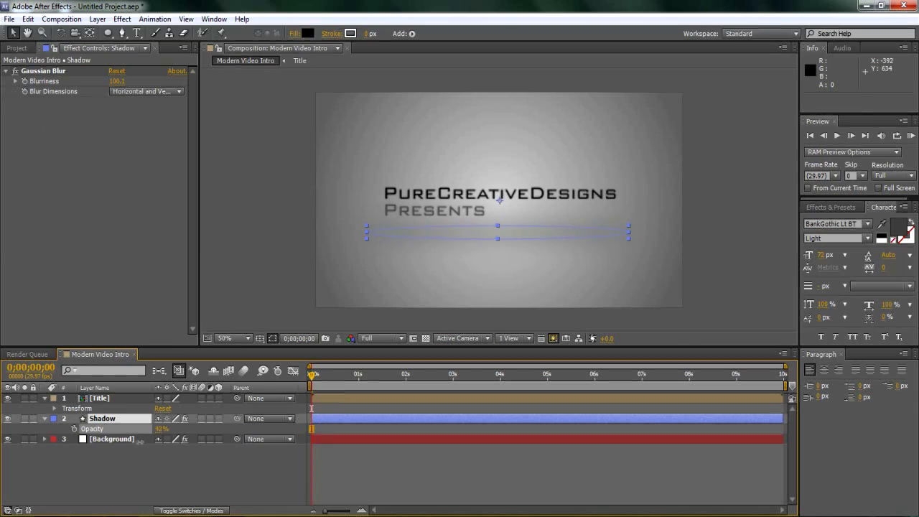
pyautogui.click(270, 198)
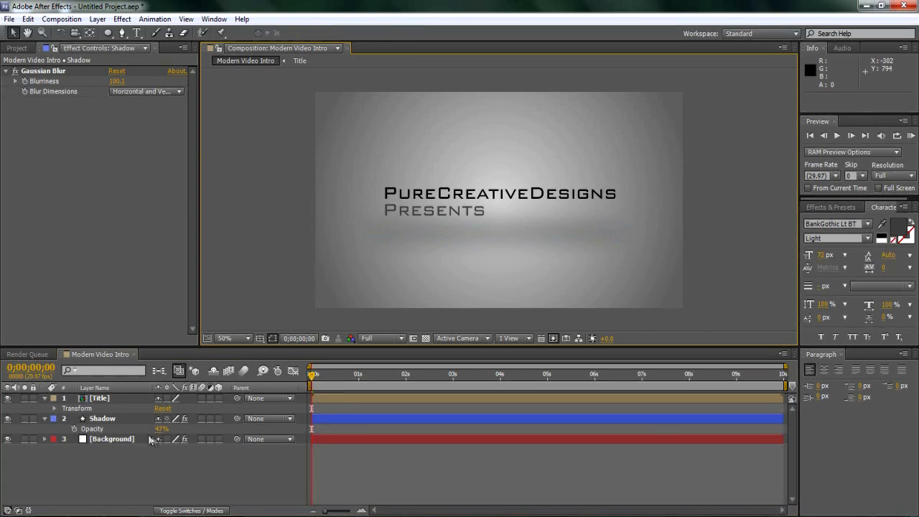
pyautogui.moveTo(161, 434); pyautogui.dragTo(173, 433)
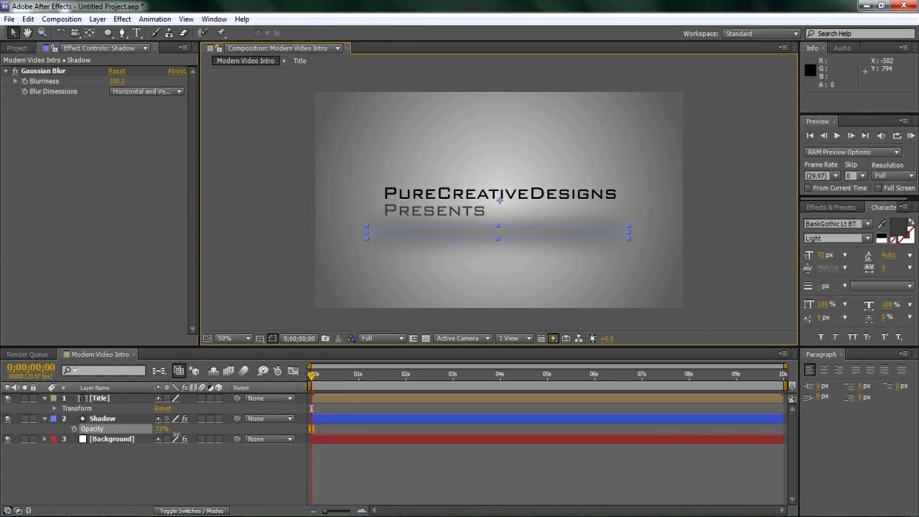
pyautogui.click(271, 137)
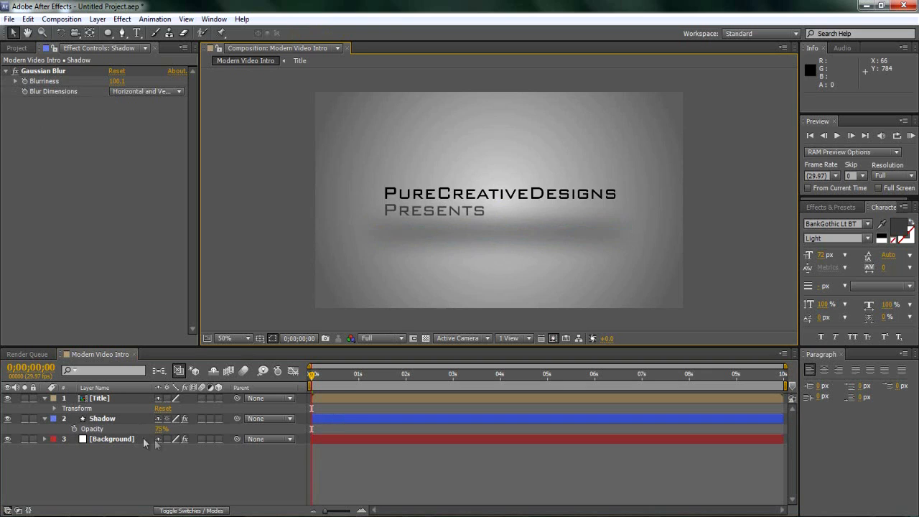
pyautogui.click(46, 419)
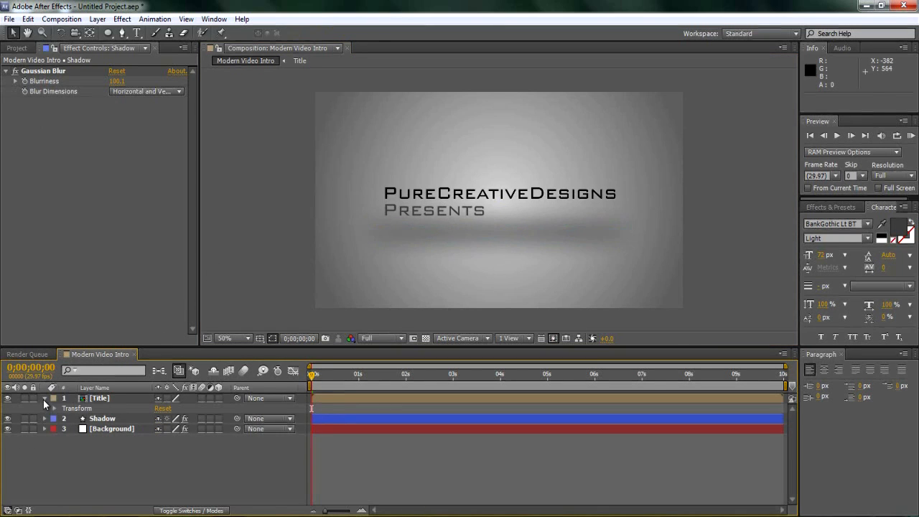
pyautogui.click(44, 399)
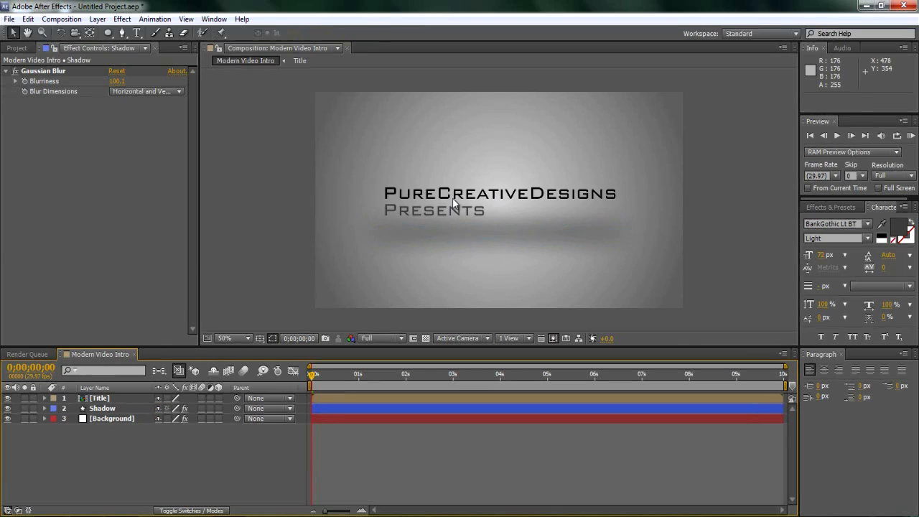
# Step: Nudge the Title layer up to a vertical position of about 346 px and raise the Shadow layer slightly
pyautogui.click(97, 399)
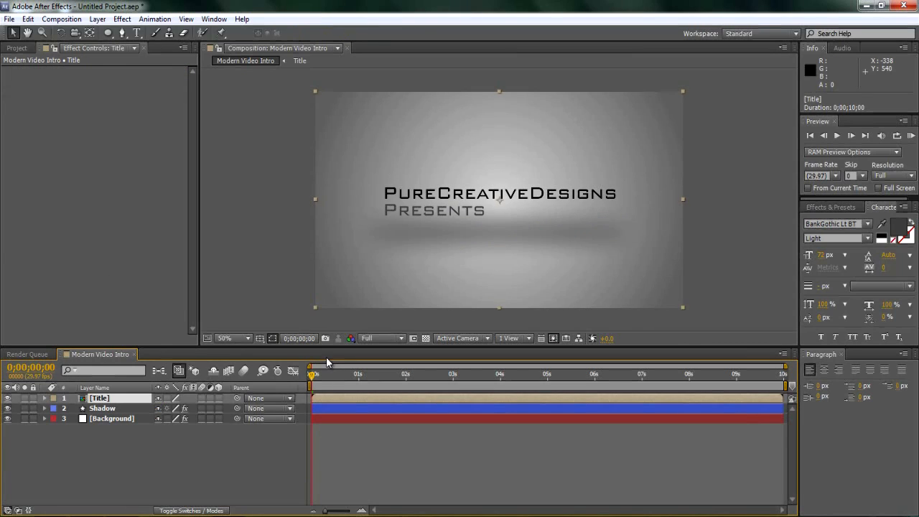
pyautogui.press('Up')
pyautogui.press('Up')
pyautogui.press('Up')
pyautogui.press('Up')
pyautogui.press('Up')
pyautogui.press('Up')
pyautogui.press('Up')
pyautogui.press('Up')
pyautogui.press('Up')
pyautogui.press('Up')
pyautogui.press('Up')
pyautogui.press('Up')
pyautogui.press('Up')
pyautogui.press('Up')
pyautogui.press('Up')
pyautogui.press('Up')
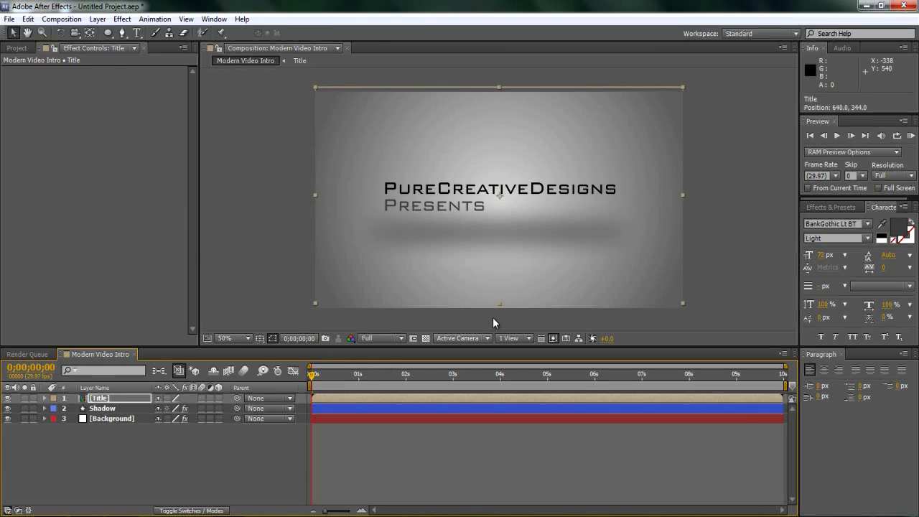
pyautogui.click(101, 408)
pyautogui.click(231, 186)
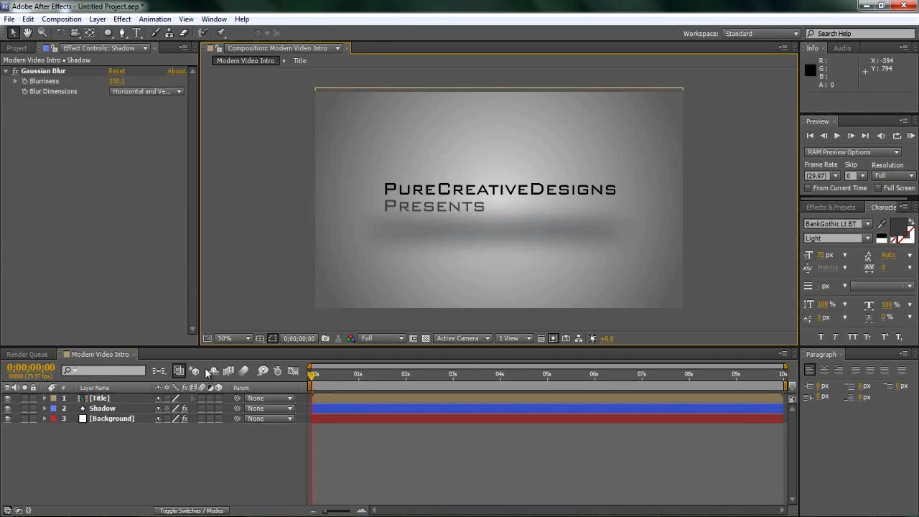
# Step: Keyframe the Background layer's opacity from 0% at the composition start to 100% at frame 11
pyautogui.click(100, 418)
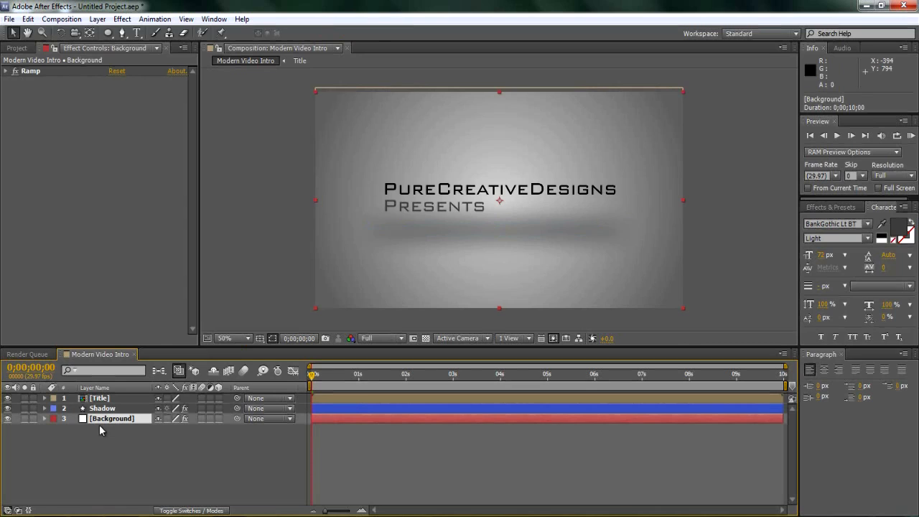
pyautogui.press('t')
pyautogui.click(73, 428)
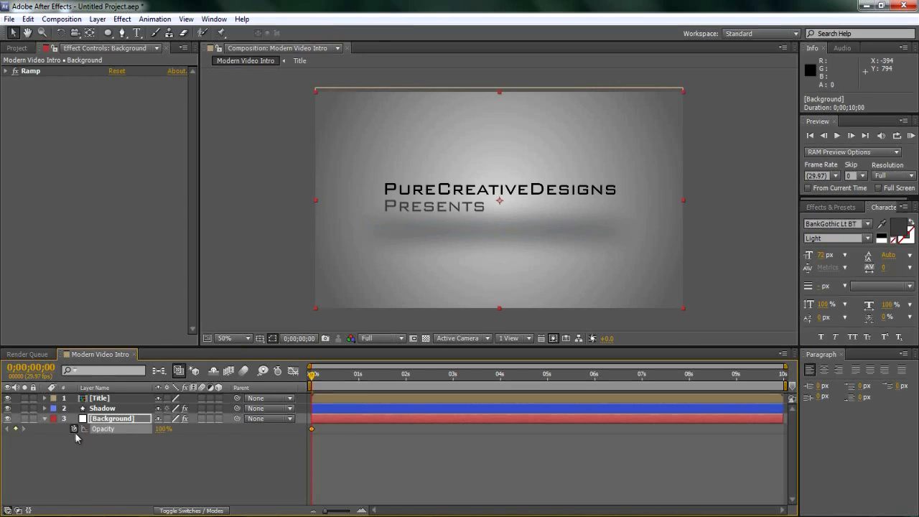
pyautogui.moveTo(162, 431); pyautogui.dragTo(53, 441)
pyautogui.moveTo(313, 376); pyautogui.dragTo(330, 379)
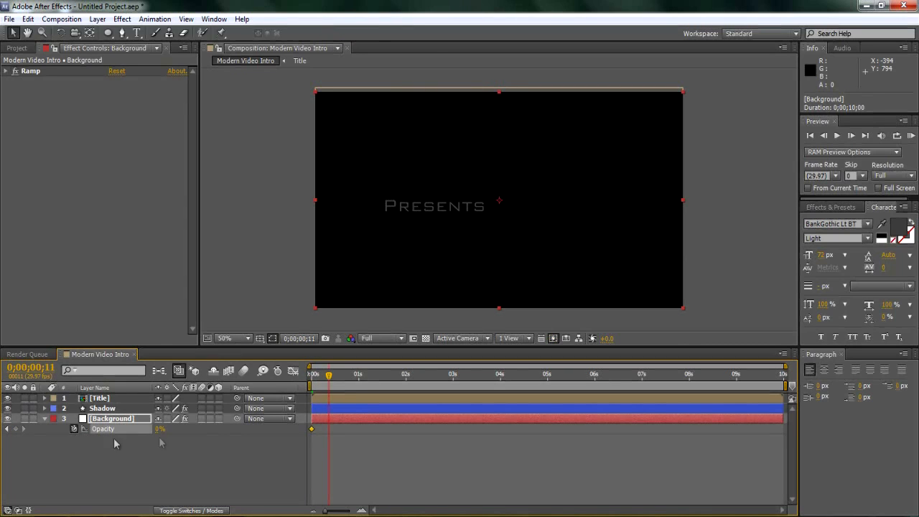
pyautogui.moveTo(155, 430); pyautogui.dragTo(332, 403)
# Step: Keyframe the Title layer's opacity from 0% at 0;00;00;18 to 100% at 0;00;00;28
pyautogui.click(104, 399)
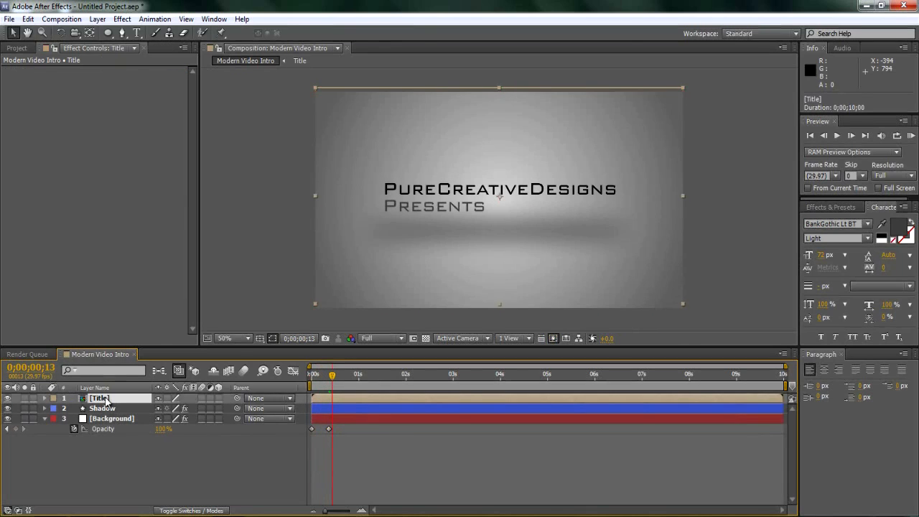
pyautogui.press('t')
pyautogui.moveTo(334, 378)
pyautogui.mouseDown()
pyautogui.moveTo(342, 379)
pyautogui.moveTo(311, 387)
pyautogui.moveTo(340, 385)
pyautogui.mouseUp()
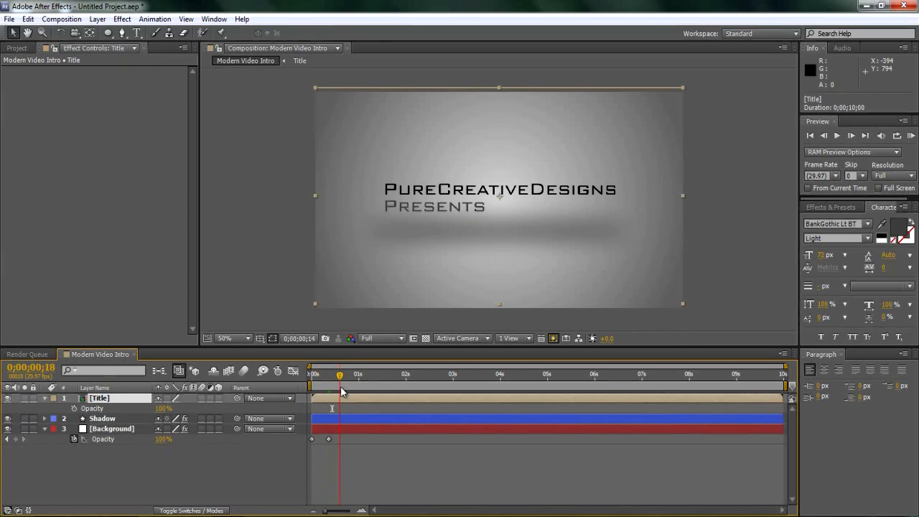
pyautogui.click(74, 408)
pyautogui.moveTo(164, 407); pyautogui.dragTo(92, 408)
pyautogui.moveTo(342, 376); pyautogui.dragTo(358, 376)
pyautogui.moveTo(361, 378); pyautogui.dragTo(358, 380)
pyautogui.moveTo(159, 408); pyautogui.dragTo(251, 408)
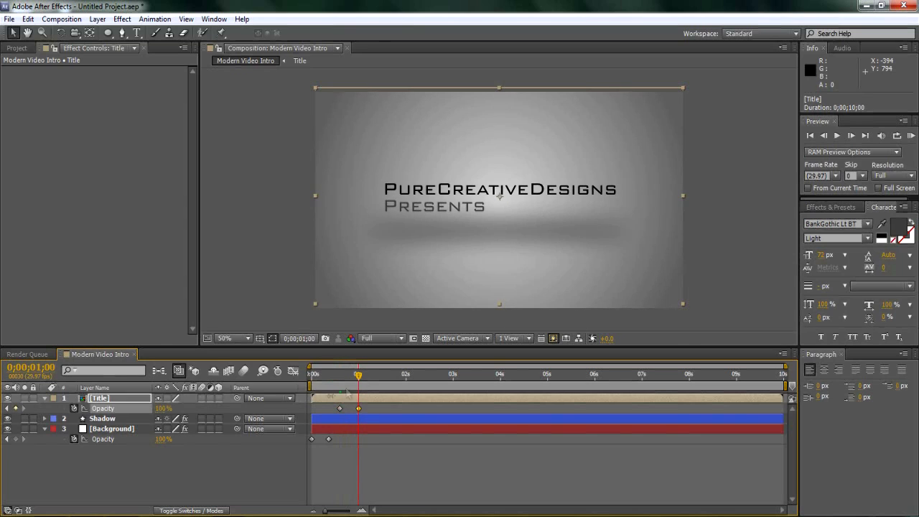
pyautogui.moveTo(358, 382); pyautogui.dragTo(355, 411)
# Step: Keyframe the Shadow layer's opacity from 0% at 0;00;00;18 to 75% at 0;00;00;28
pyautogui.moveTo(343, 380)
pyautogui.mouseDown()
pyautogui.moveTo(337, 386)
pyautogui.moveTo(359, 386)
pyautogui.moveTo(339, 387)
pyautogui.mouseUp()
pyautogui.click(120, 421)
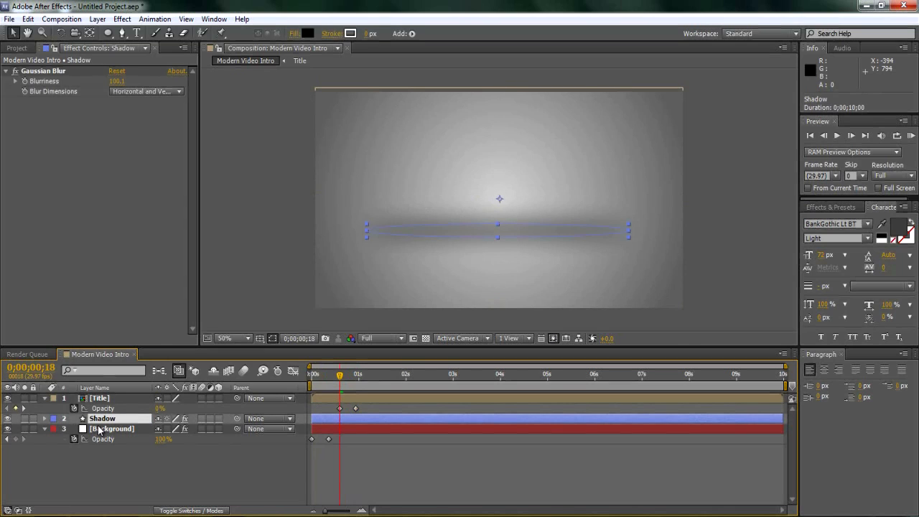
pyautogui.press('t')
pyautogui.click(73, 429)
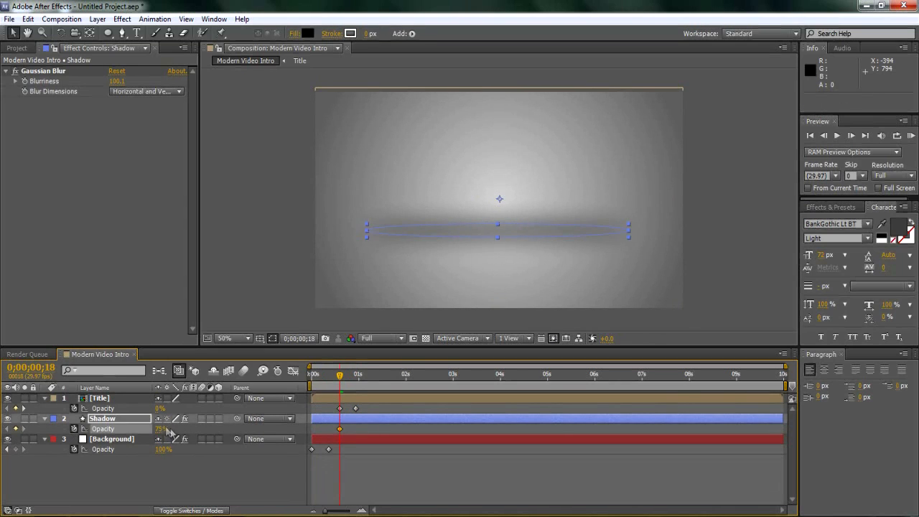
pyautogui.moveTo(160, 429); pyautogui.dragTo(132, 433)
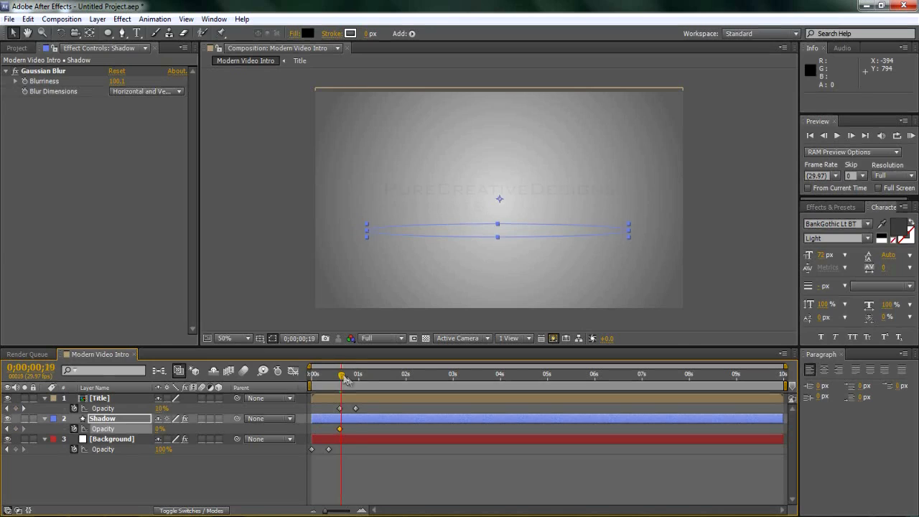
pyautogui.moveTo(341, 378); pyautogui.dragTo(356, 375)
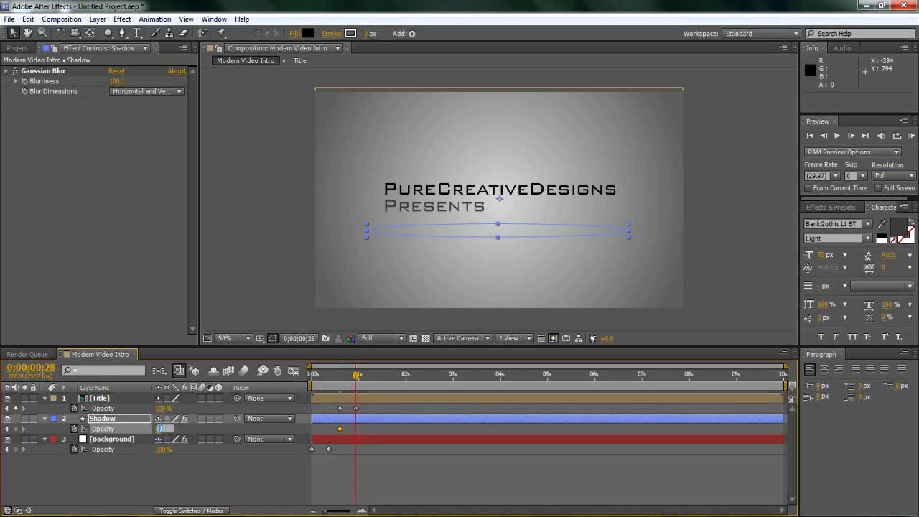
pyautogui.click(218, 466)
# Step: Keyframe the Title layer's position at 0;00;01;24, then slide it off-frame horizontally to -500, 346 at 0;00;02;03
pyautogui.moveTo(347, 382); pyautogui.dragTo(398, 388)
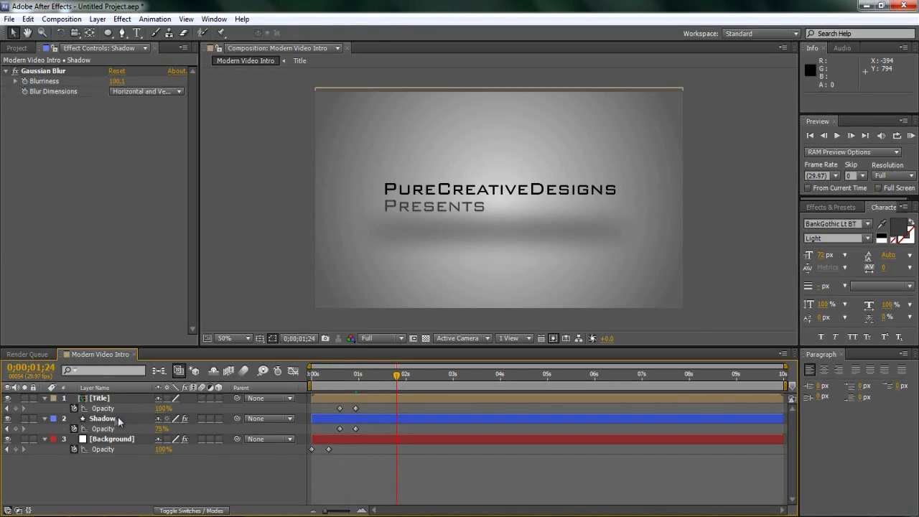
pyautogui.click(102, 400)
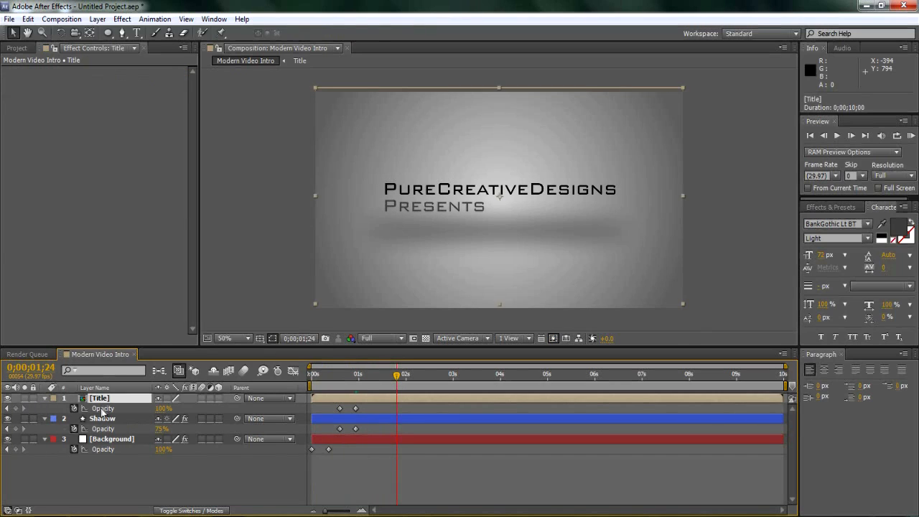
pyautogui.press('p')
pyautogui.click(74, 409)
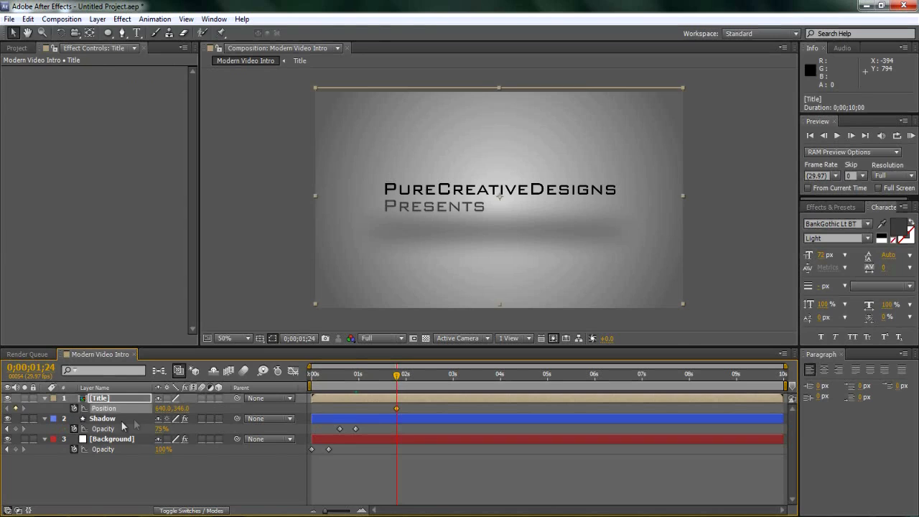
pyautogui.moveTo(396, 376); pyautogui.dragTo(413, 380)
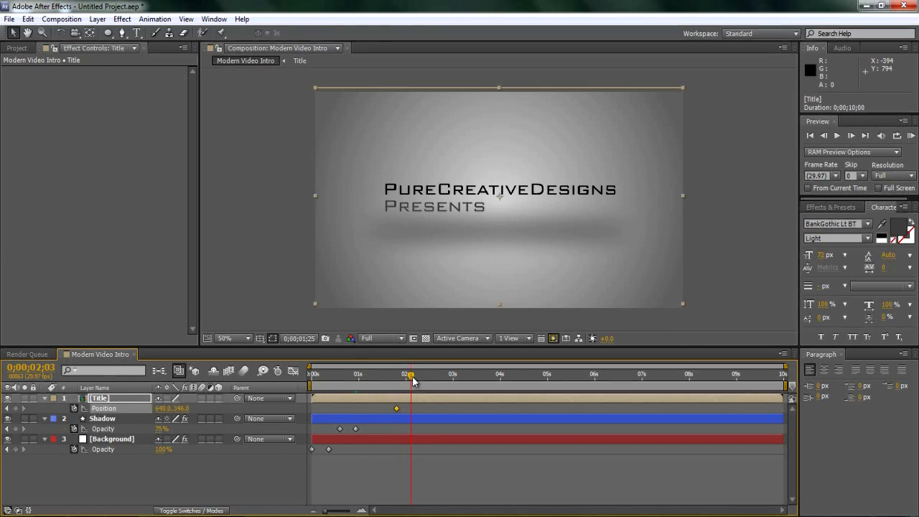
pyautogui.moveTo(465, 193); pyautogui.dragTo(137, 195)
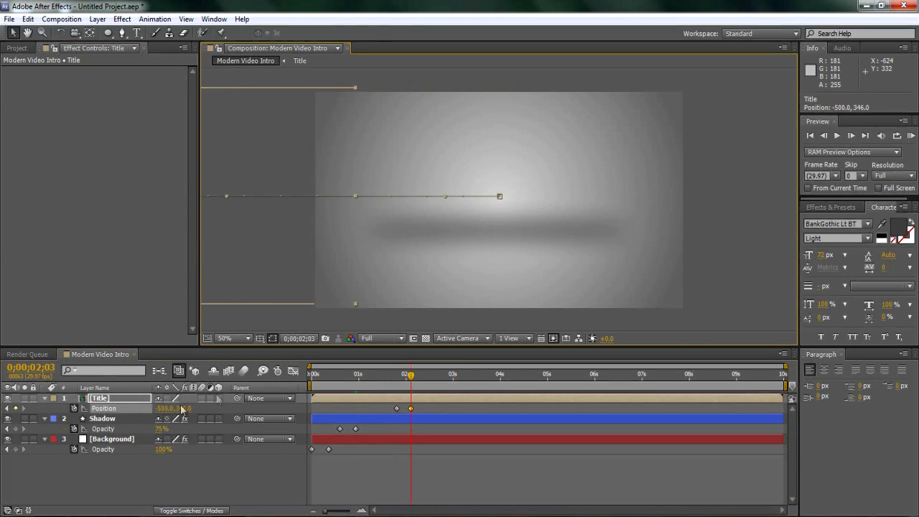
# Step: Return the playhead to 0;00;01;24 and enable motion blur for the Title layer
pyautogui.moveTo(410, 377); pyautogui.dragTo(396, 397)
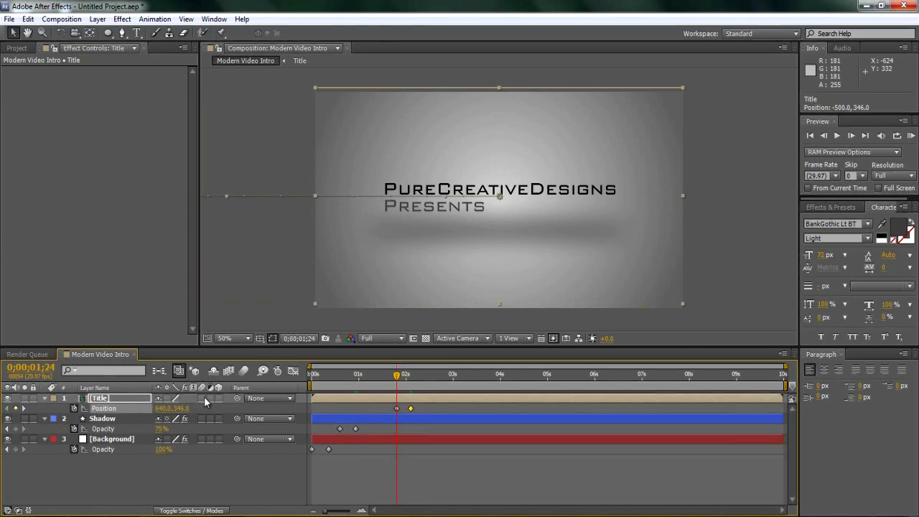
pyautogui.click(174, 510)
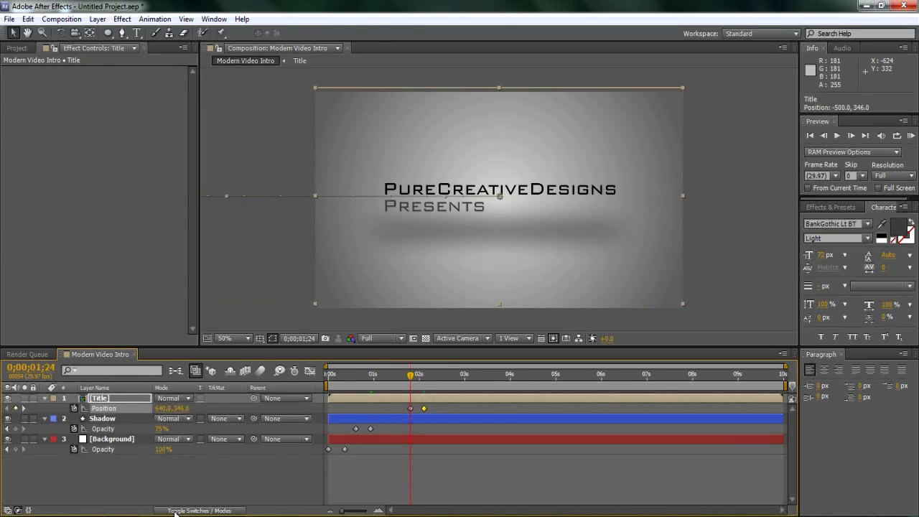
pyautogui.click(175, 511)
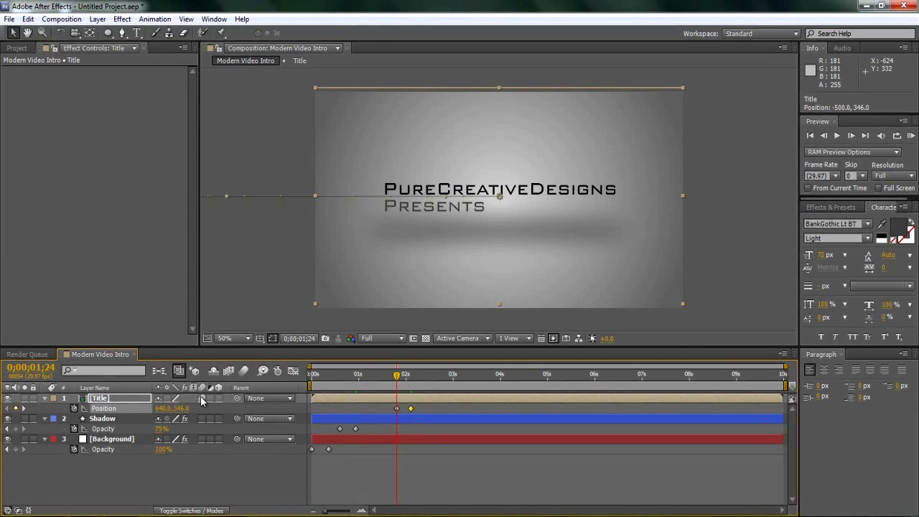
# Step: Enable motion blur for the composition, preview the title's slide-out, and return the playhead to 0;00;01;24
pyautogui.click(244, 371)
pyautogui.moveTo(402, 376)
pyautogui.mouseDown()
pyautogui.moveTo(394, 376)
pyautogui.moveTo(405, 384)
pyautogui.mouseUp()
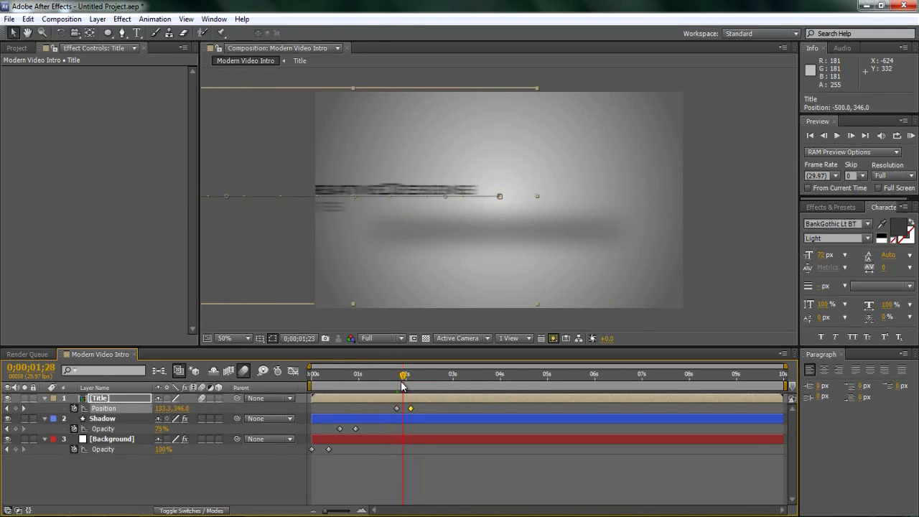
pyautogui.click(410, 386)
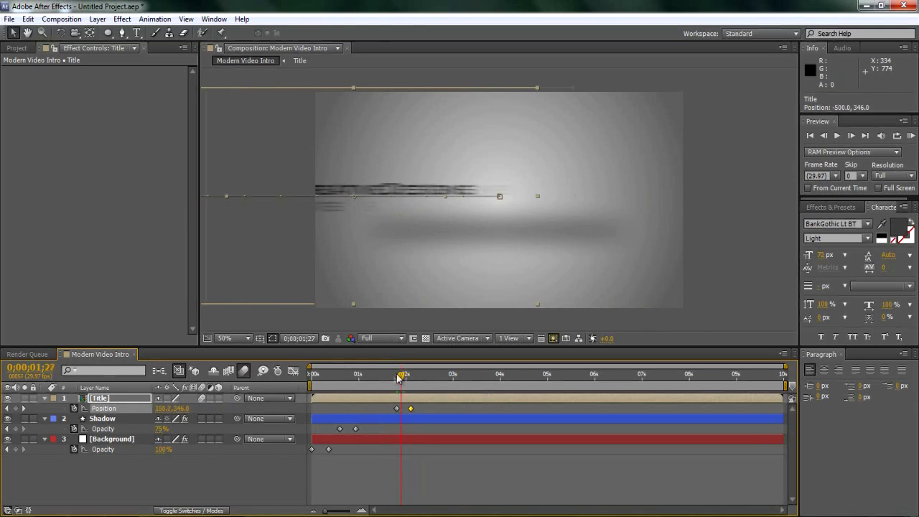
pyautogui.moveTo(409, 386); pyautogui.dragTo(393, 410)
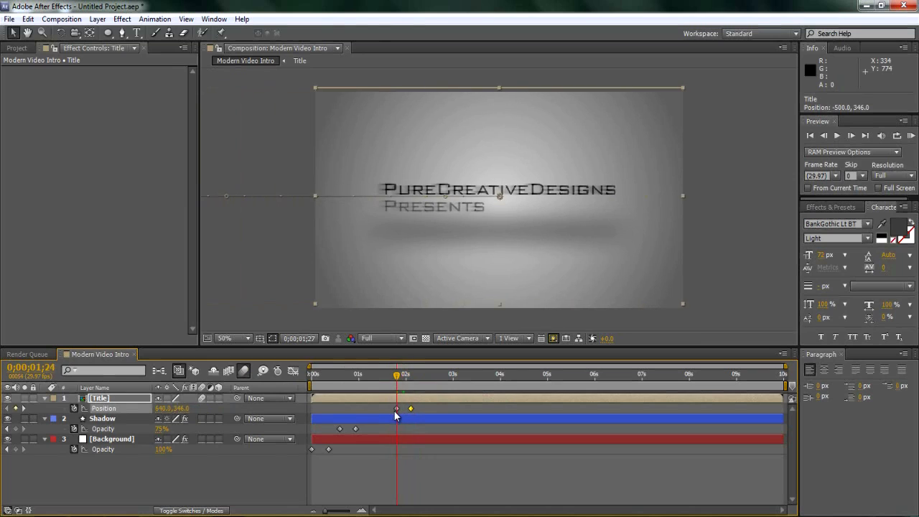
# Step: Keyframe the Shadow layer's opacity from 75% at 0;00;01;24 to 0% at 0;00;02;03
pyautogui.click(102, 419)
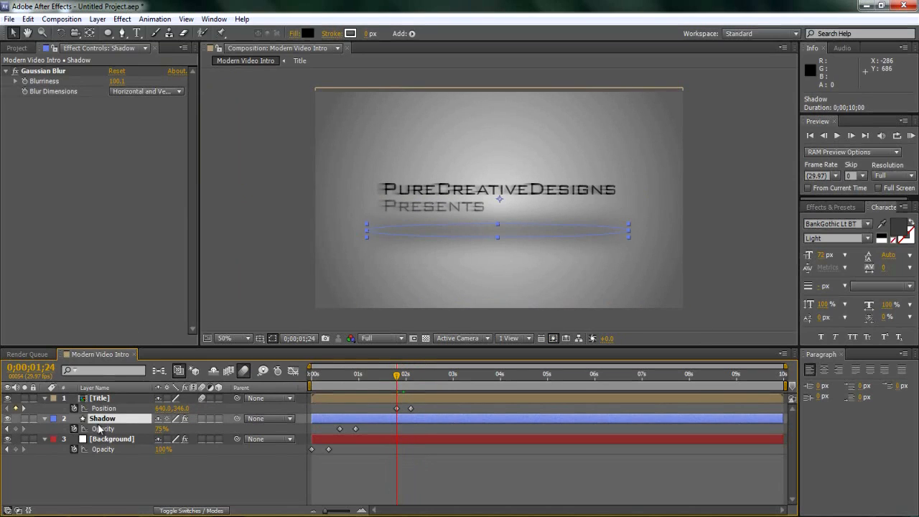
pyautogui.click(16, 429)
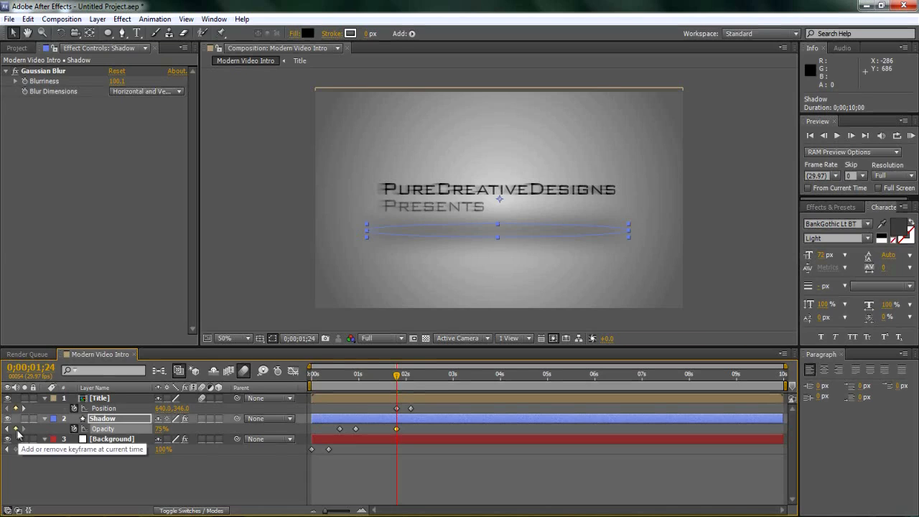
pyautogui.moveTo(397, 374); pyautogui.dragTo(410, 379)
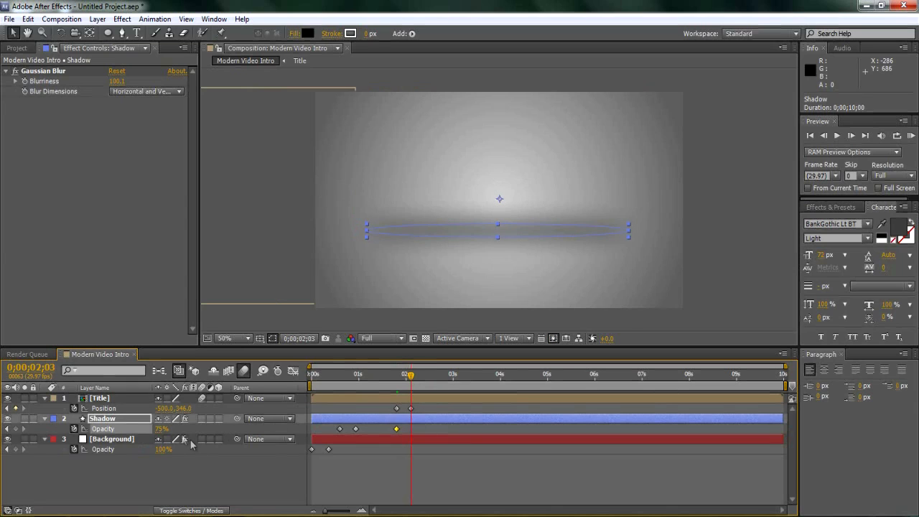
pyautogui.moveTo(161, 429); pyautogui.dragTo(116, 440)
# Step: Add the 160 MB Photoshop mp4 clip to the composition as the top layer and shift it earlier in time so its Photoshop footage plays
pyautogui.moveTo(405, 374); pyautogui.dragTo(417, 412)
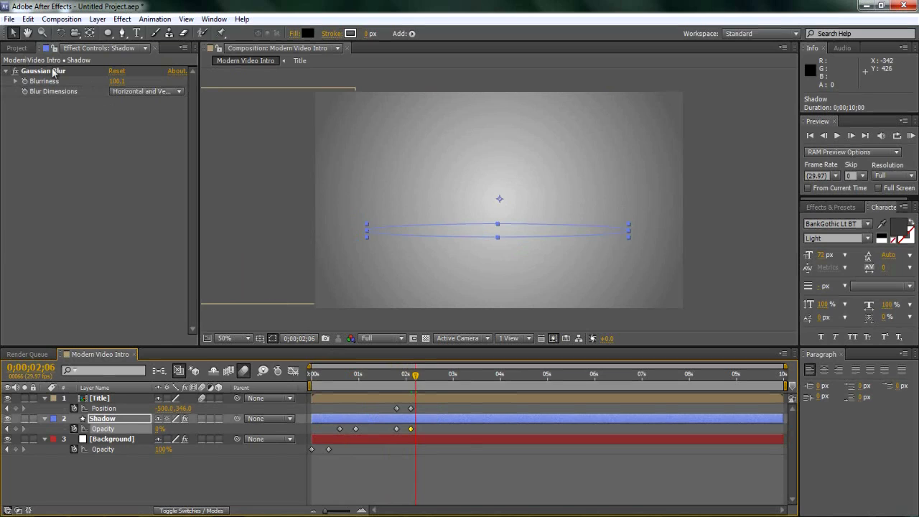
pyautogui.click(17, 48)
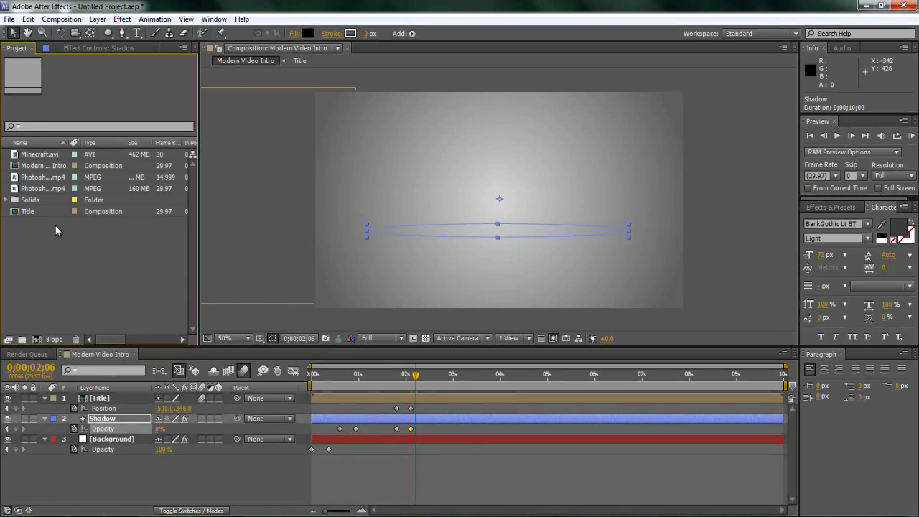
pyautogui.moveTo(27, 190); pyautogui.dragTo(499, 201)
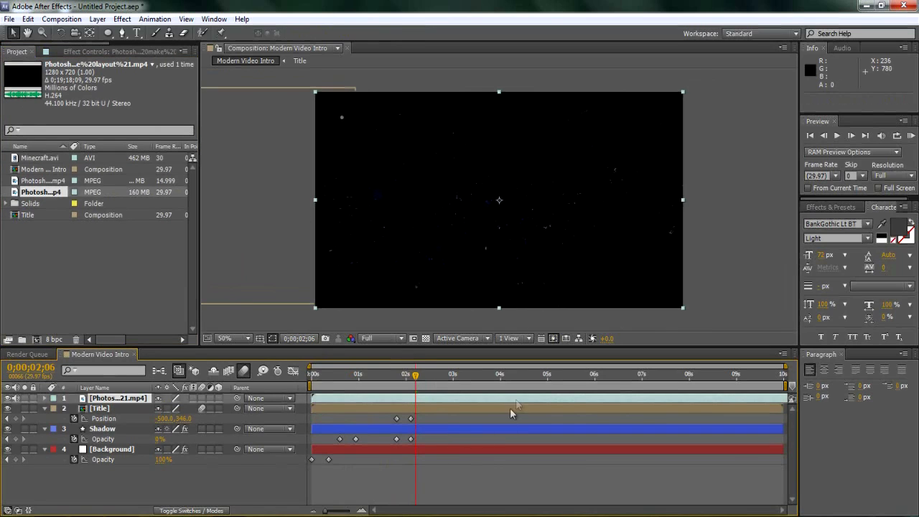
pyautogui.moveTo(560, 397); pyautogui.dragTo(282, 385)
pyautogui.moveTo(539, 398); pyautogui.dragTo(311, 403)
pyautogui.moveTo(540, 400); pyautogui.dragTo(567, 400)
pyautogui.moveTo(466, 403); pyautogui.dragTo(590, 404)
# Step: Place the playhead at 0;00;02;08 and pre-compose the clip layer as 1stVideo, leaving all attributes in Modern Video Intro
pyautogui.moveTo(423, 386)
pyautogui.mouseDown()
pyautogui.moveTo(482, 388)
pyautogui.moveTo(421, 394)
pyautogui.mouseUp()
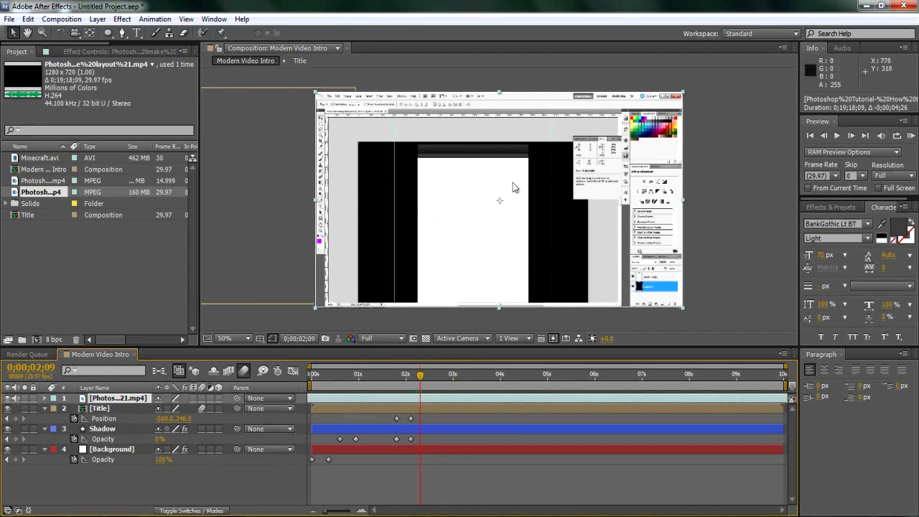
pyautogui.moveTo(422, 375)
pyautogui.mouseDown()
pyautogui.moveTo(445, 381)
pyautogui.moveTo(421, 388)
pyautogui.mouseUp()
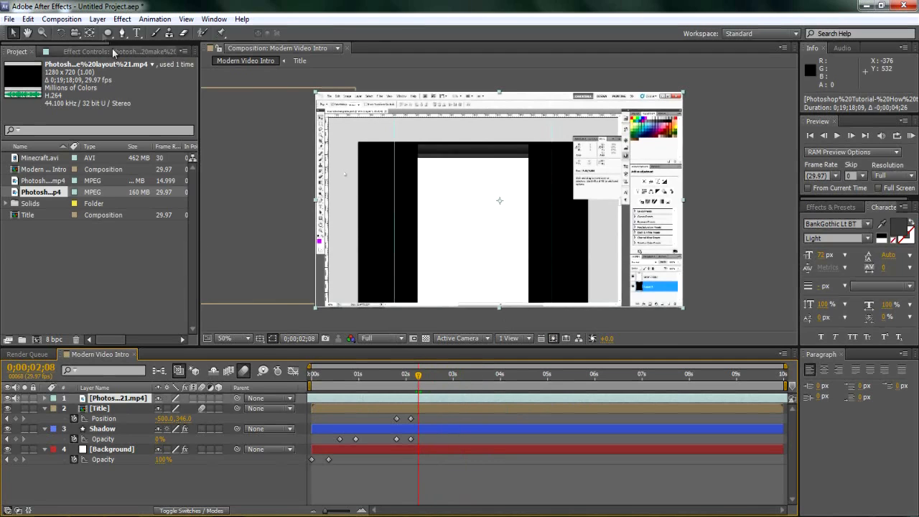
pyautogui.click(97, 19)
pyautogui.click(209, 462)
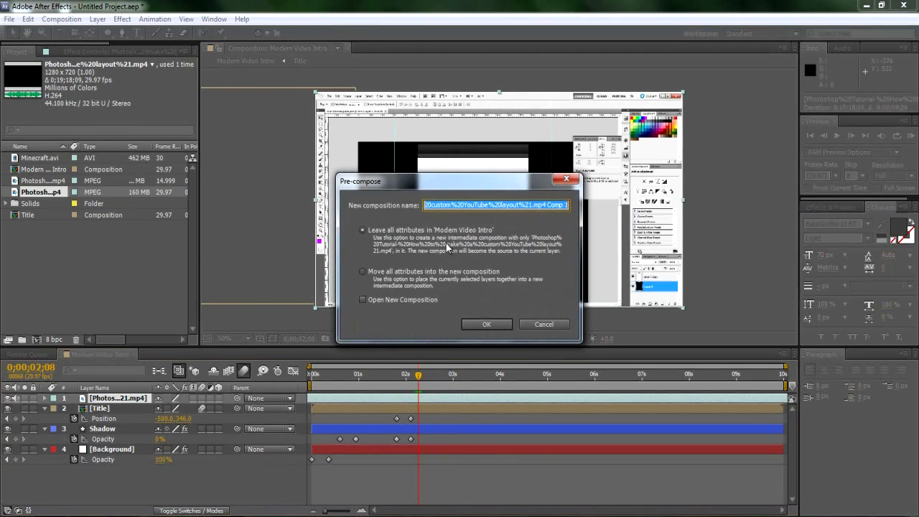
pyautogui.write('1s')
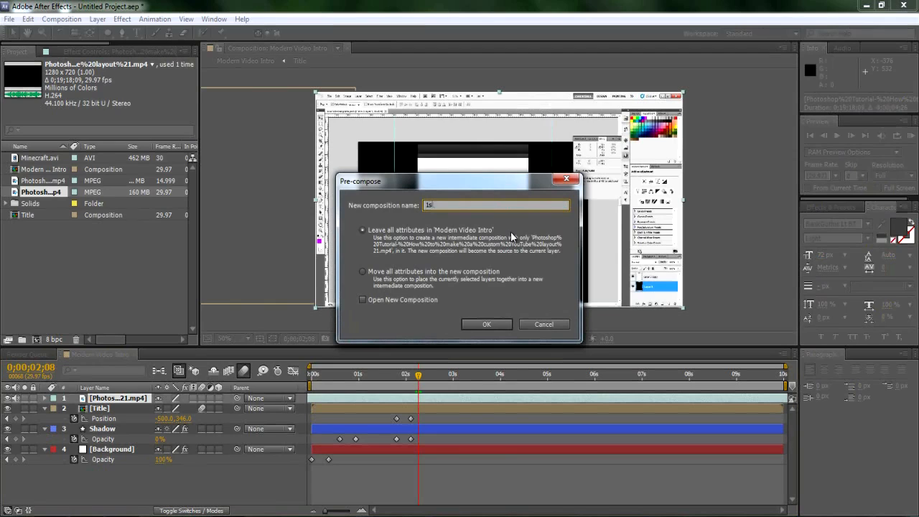
pyautogui.write('tVideo')
pyautogui.click(486, 325)
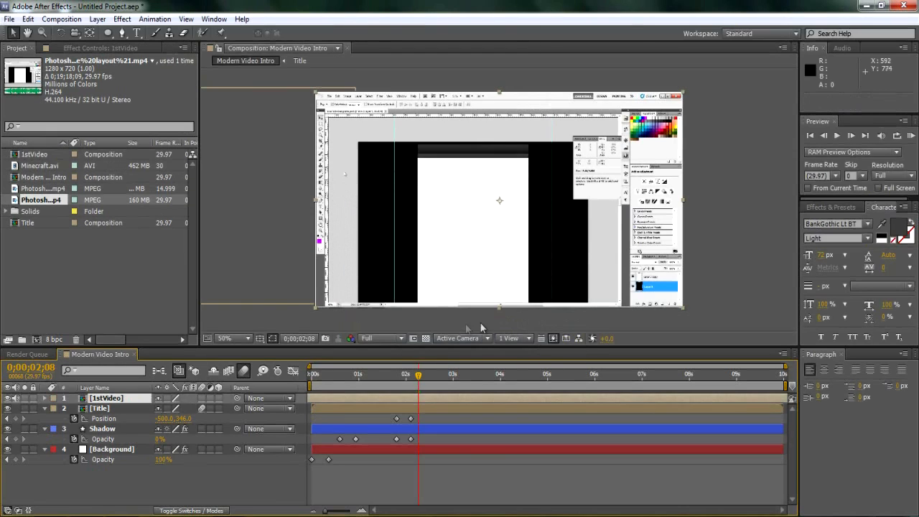
# Step: Inside the 1stVideo composition, shrink the clip to about 50% and position it slightly above center at about 636, 312
pyautogui.doubleClick(104, 399)
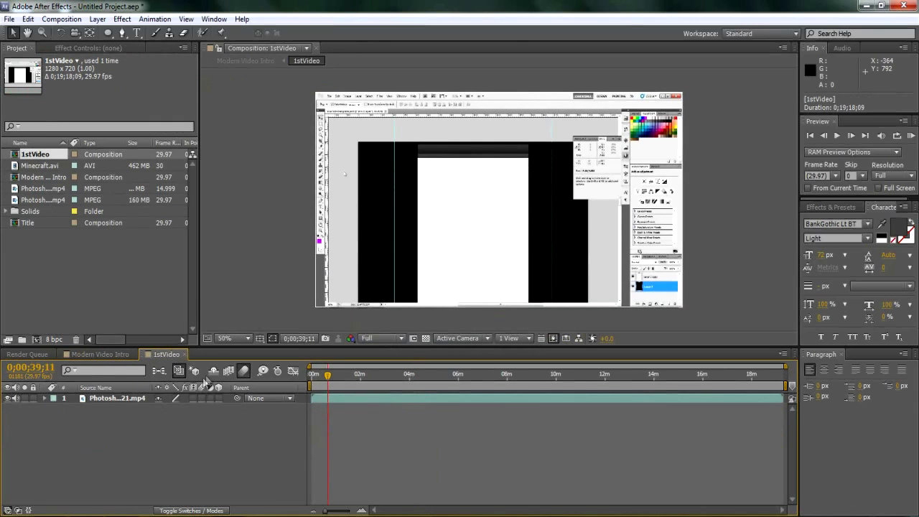
pyautogui.click(370, 261)
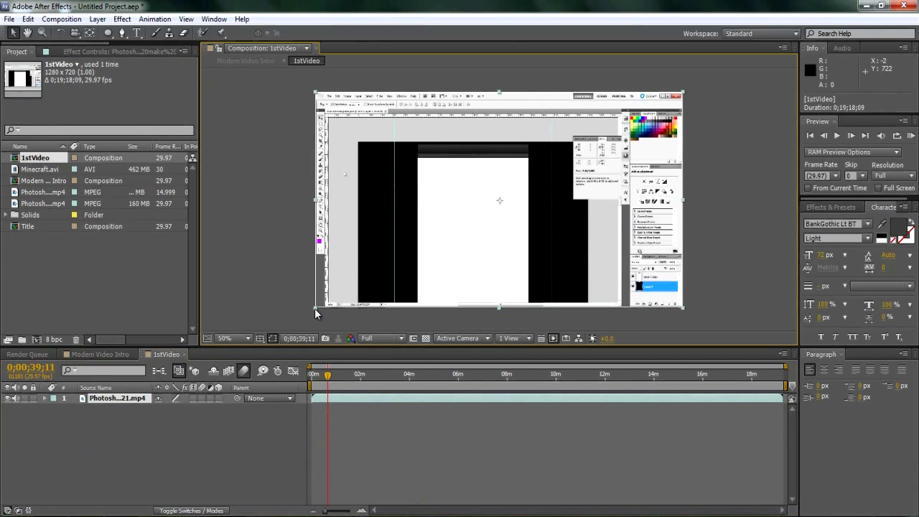
pyautogui.moveTo(317, 312); pyautogui.dragTo(420, 247)
pyautogui.moveTo(518, 186); pyautogui.dragTo(518, 174)
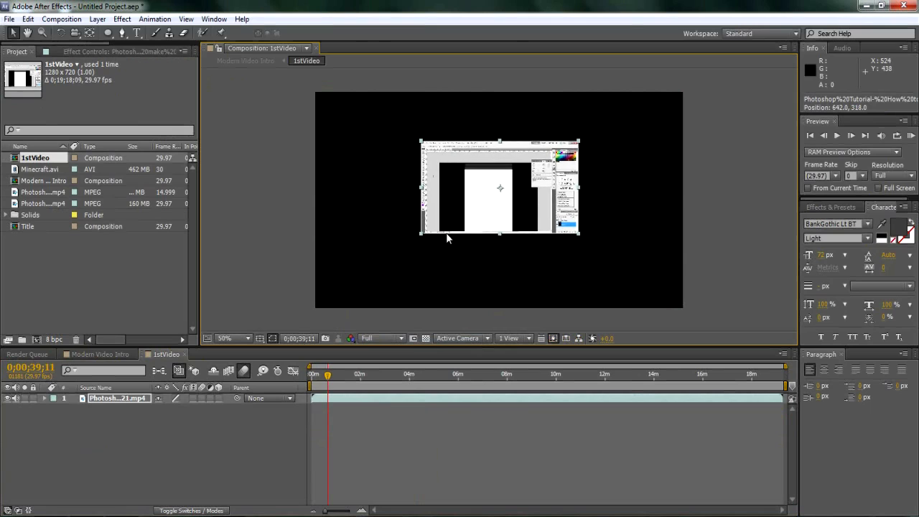
pyautogui.moveTo(419, 239)
pyautogui.mouseDown()
pyautogui.moveTo(403, 241)
pyautogui.moveTo(419, 242)
pyautogui.mouseUp()
pyautogui.moveTo(445, 208); pyautogui.dragTo(442, 213)
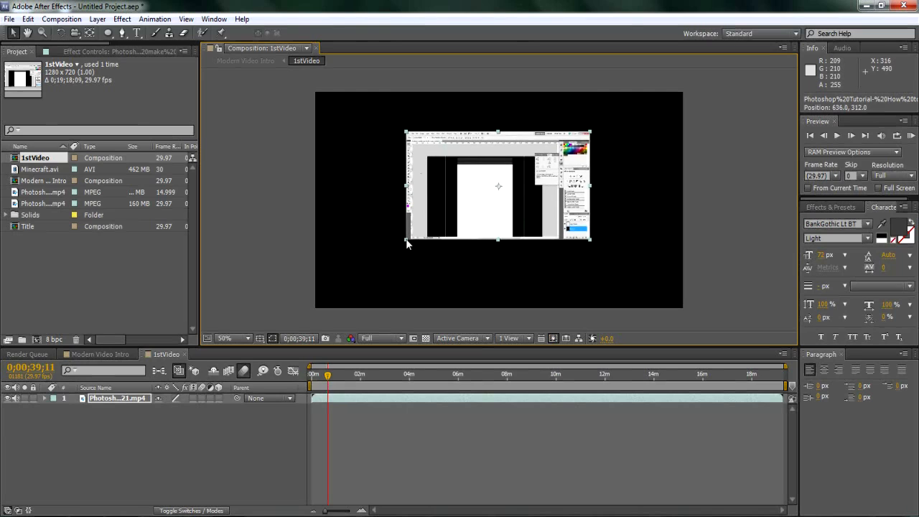
# Step: Duplicate the clip, flip the copy vertically, and place it directly beneath the original as a reflection
pyautogui.hotkey('ctrl', 'd')
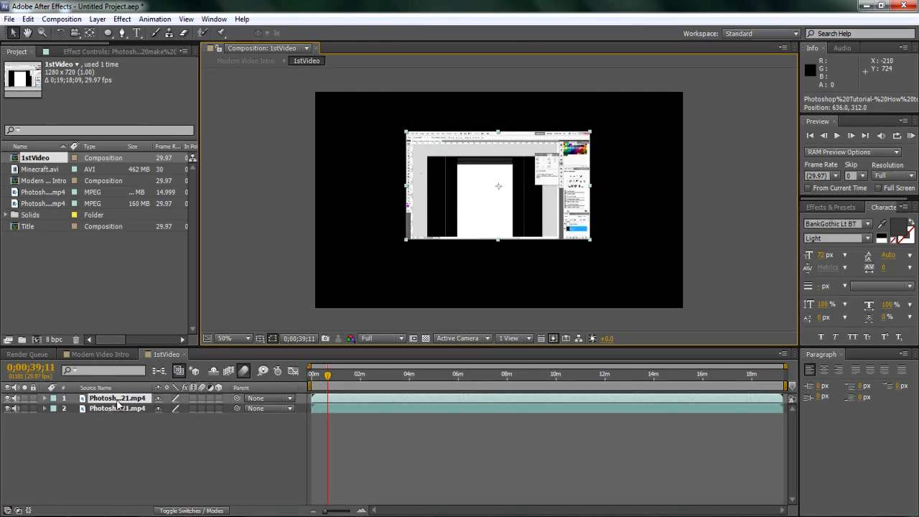
pyautogui.moveTo(499, 240); pyautogui.dragTo(505, 131)
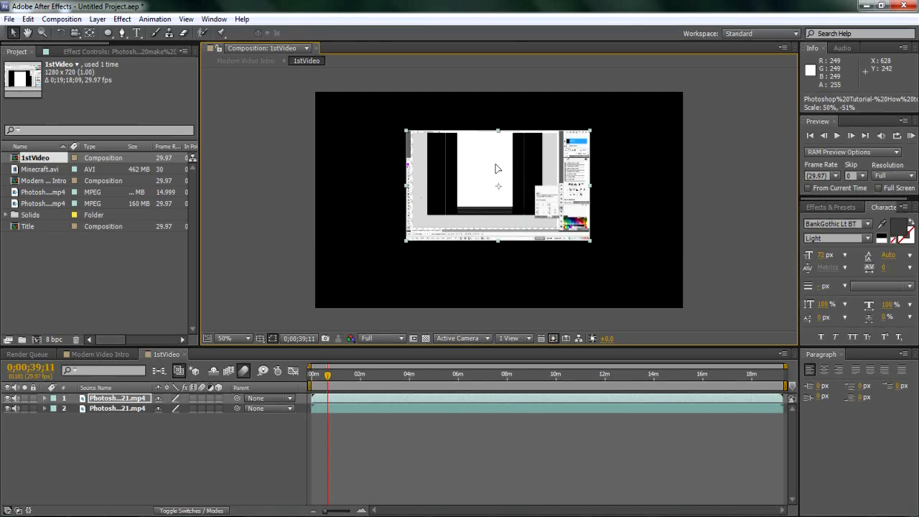
pyautogui.moveTo(496, 169); pyautogui.dragTo(502, 272)
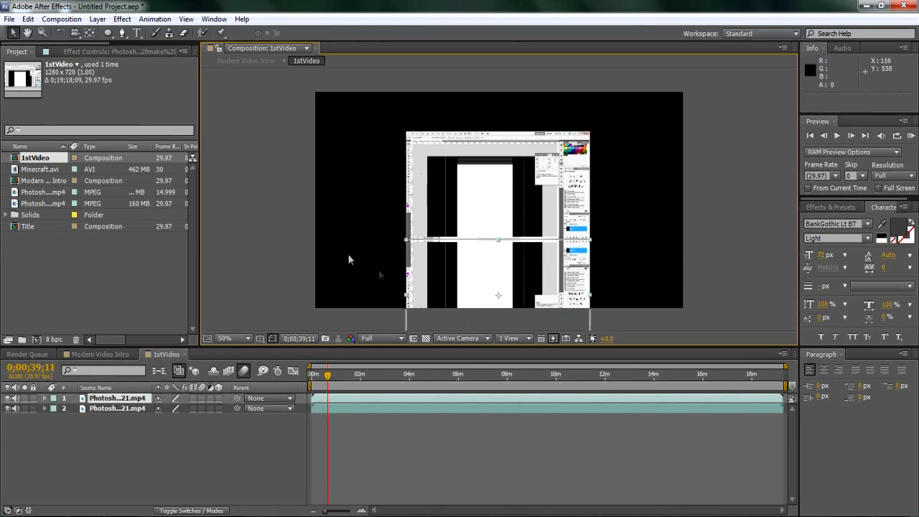
# Step: Draw a four-point rectangular Pen mask around the lower part of the flipped copy, extending past its sides and below the frame
pyautogui.click(122, 33)
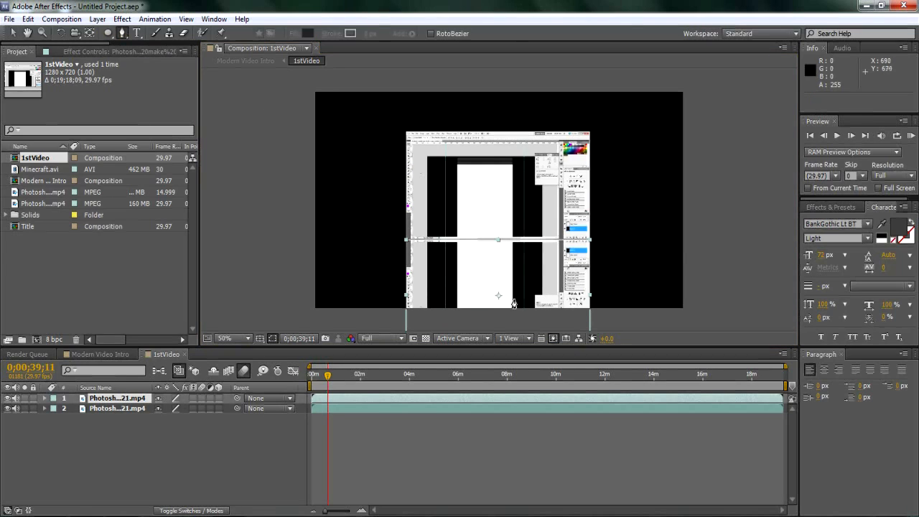
pyautogui.click(392, 274)
pyautogui.click(600, 275)
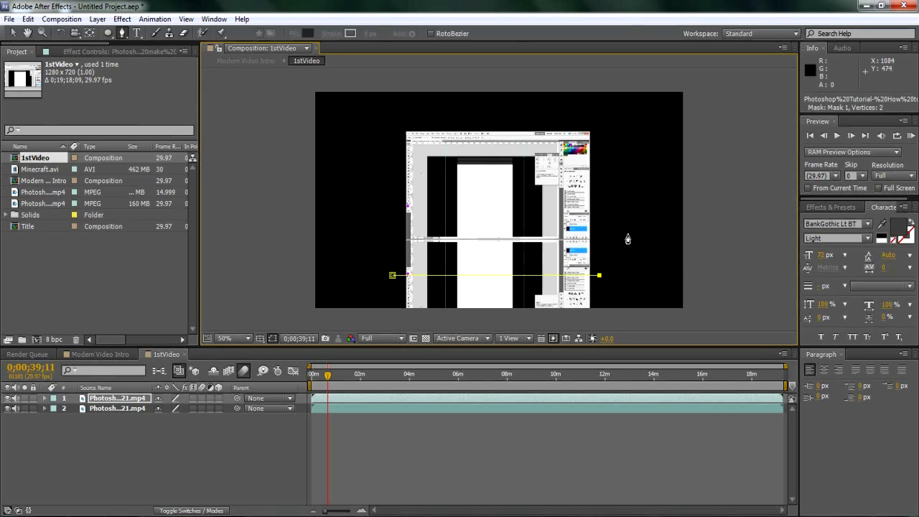
pyautogui.press(',')
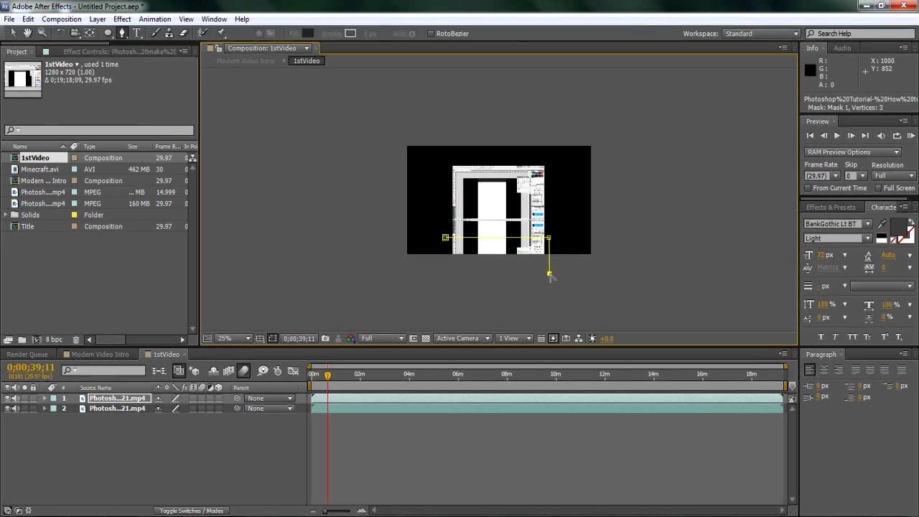
pyautogui.click(445, 238)
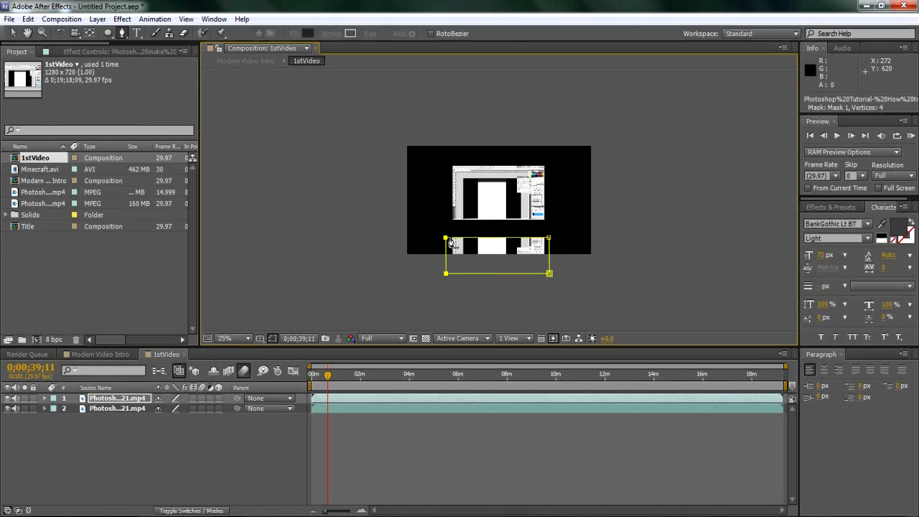
pyautogui.press('.')
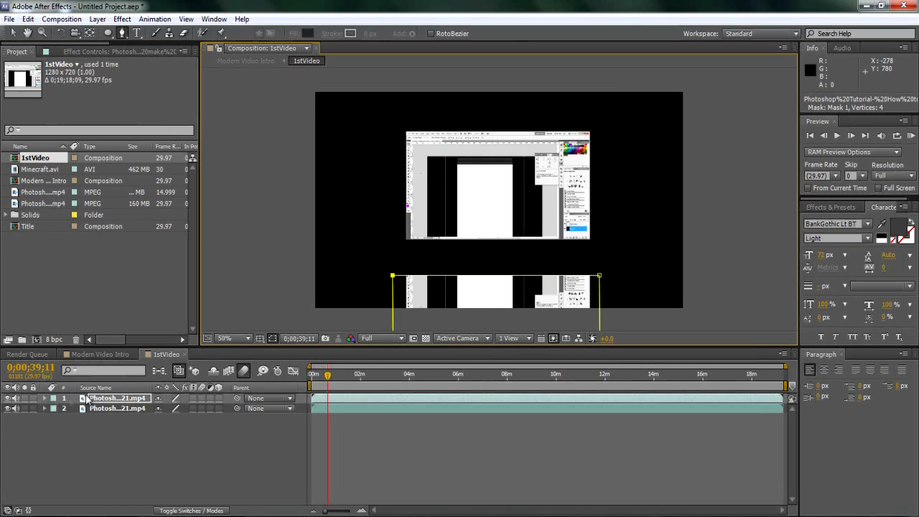
# Step: Invert Mask 1 on the flipped copy and set its mask feather to 65 pixels
pyautogui.click(44, 399)
pyautogui.click(53, 409)
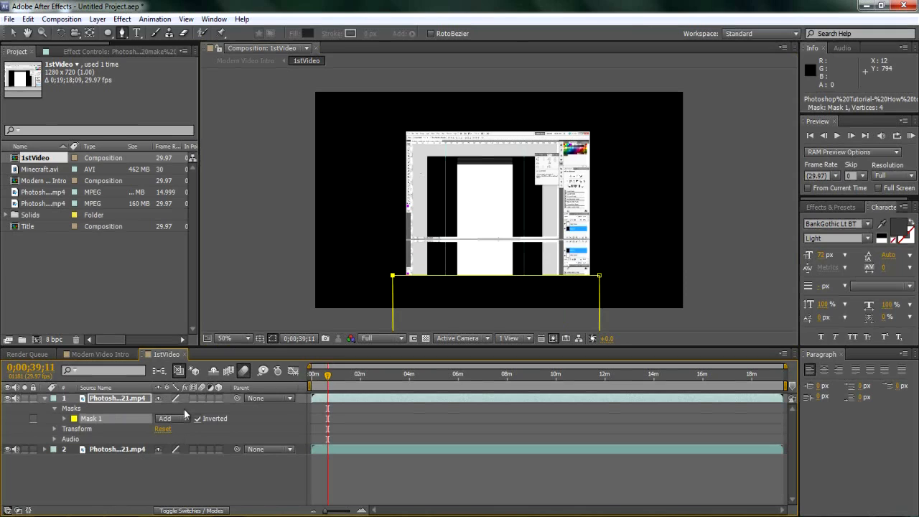
pyautogui.click(63, 418)
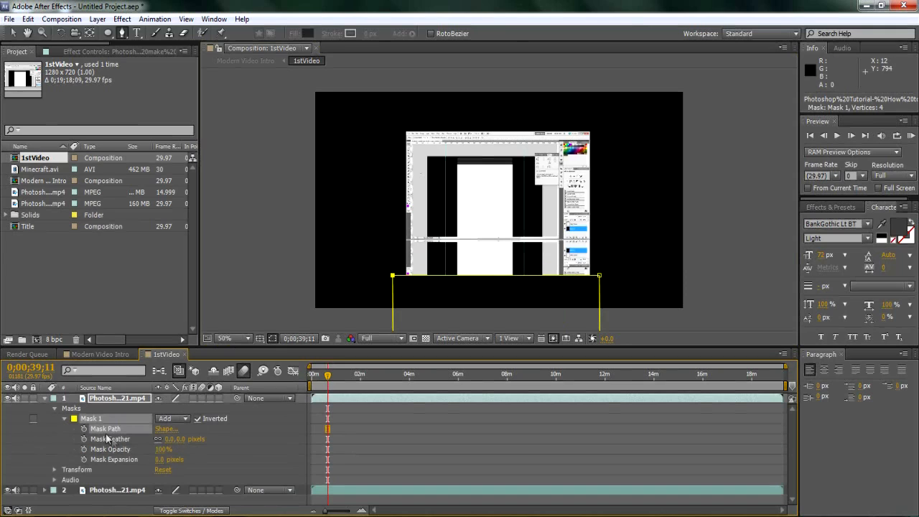
pyautogui.moveTo(182, 442); pyautogui.dragTo(215, 434)
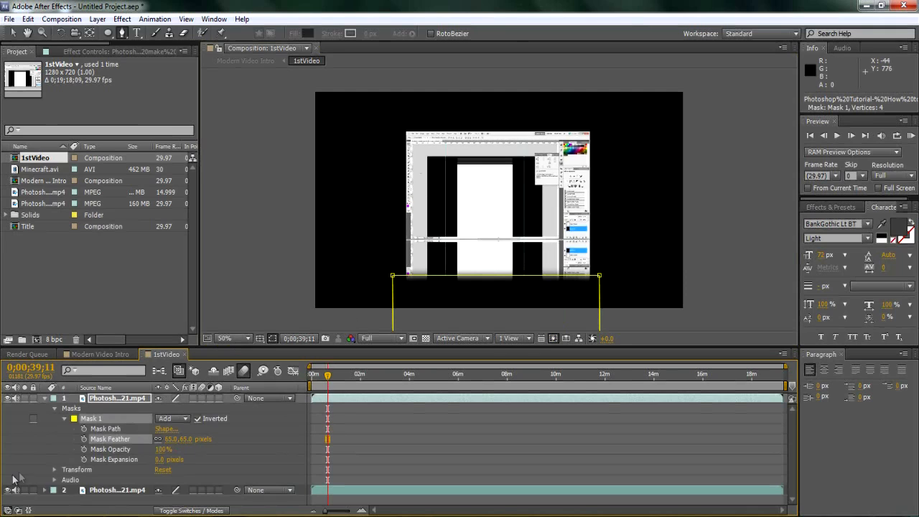
# Step: Set the flipped copy's opacity to 22%, switch back to the Selection tool, and deselect the layer
pyautogui.click(64, 418)
pyautogui.click(45, 398)
pyautogui.click(105, 399)
pyautogui.press('t')
pyautogui.moveTo(162, 407); pyautogui.dragTo(130, 422)
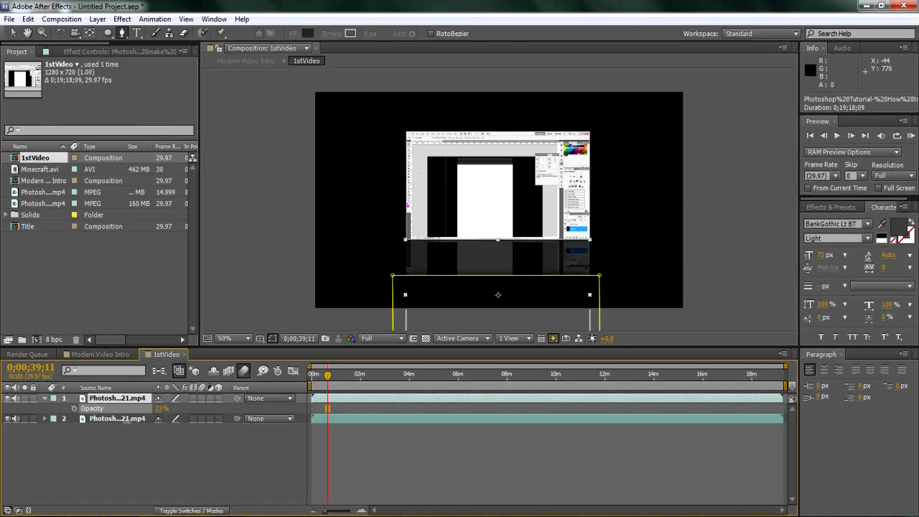
pyautogui.click(13, 33)
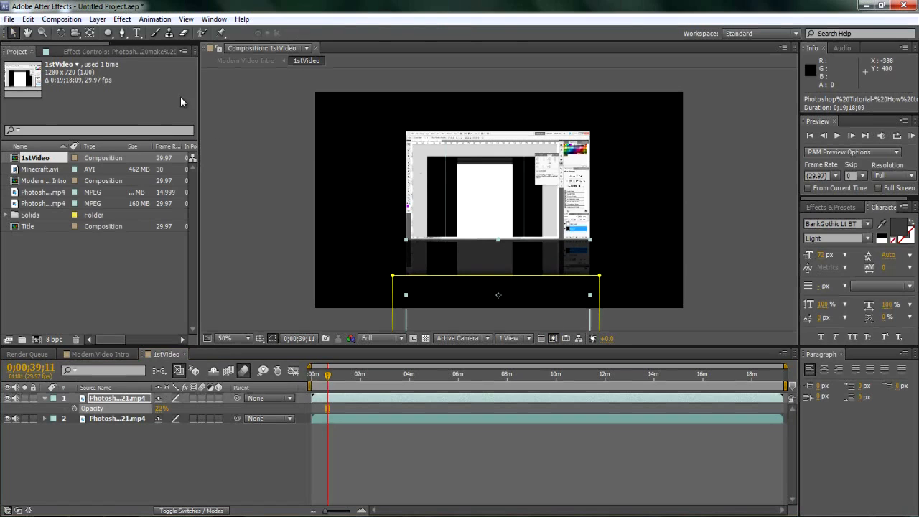
pyautogui.click(240, 186)
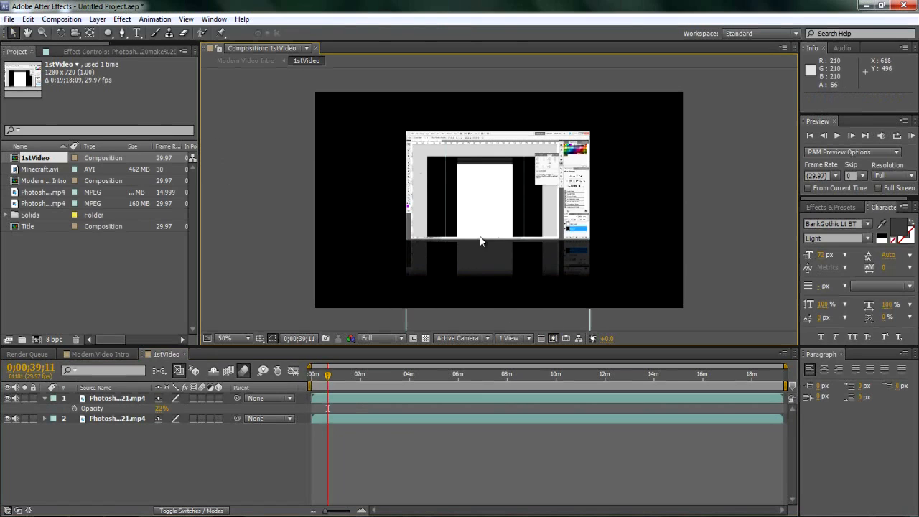
# Step: Close the 1stVideo composition and reposition the 1stVideo layer in Modern Video Intro to about 906, 400, right of center
pyautogui.click(185, 354)
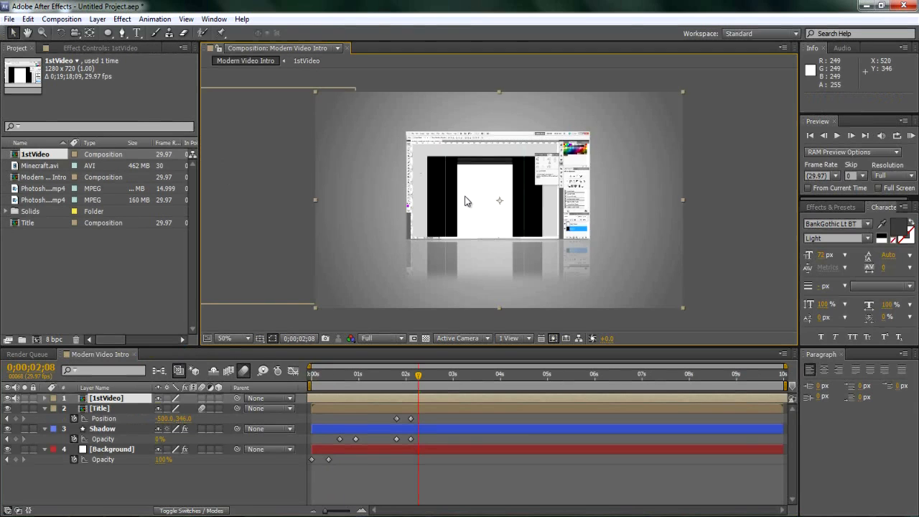
pyautogui.moveTo(511, 158); pyautogui.dragTo(595, 158)
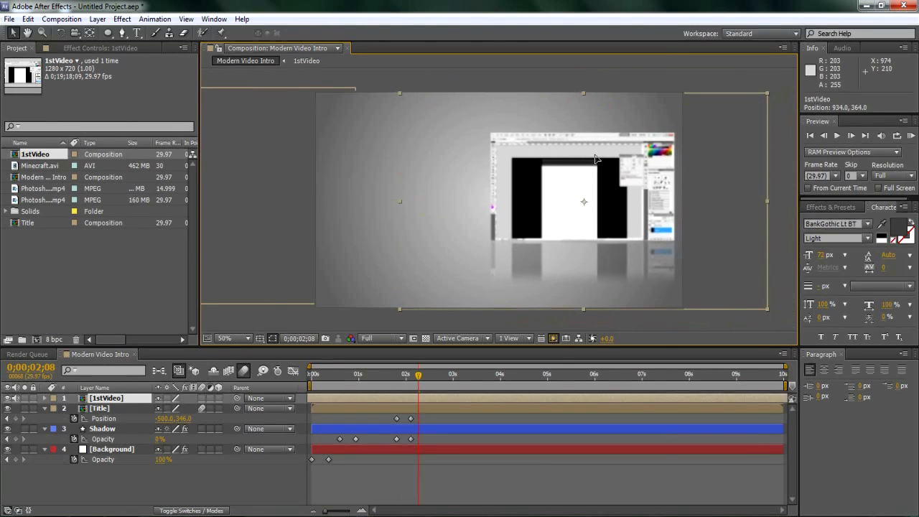
pyautogui.moveTo(595, 159); pyautogui.dragTo(569, 110)
pyautogui.press(',')
pyautogui.press('.')
pyautogui.press(',')
pyautogui.moveTo(514, 134); pyautogui.dragTo(508, 220)
pyautogui.scroll(2, 567, 172)
pyautogui.scroll(-2, 591, 193)
pyautogui.scroll(1, 562, 196)
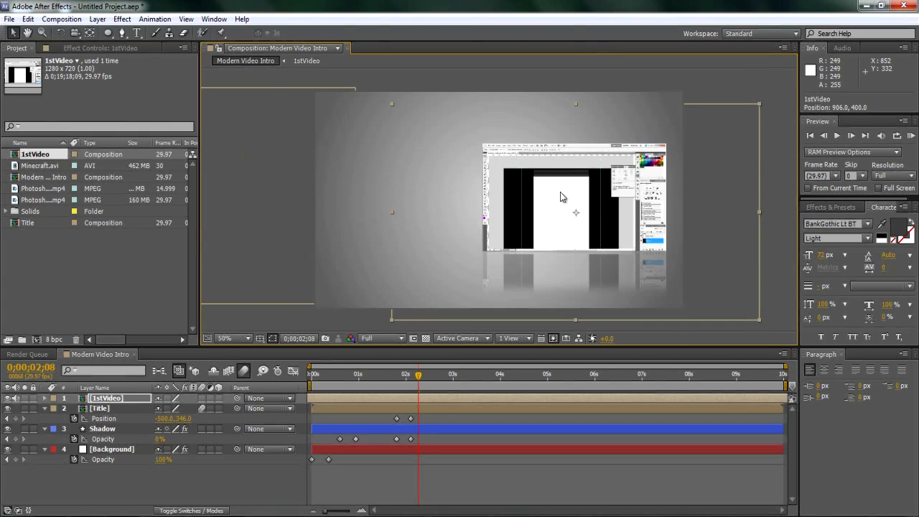
# Step: Move the 1stVideo layer above the frame to 896, -362 and set a starting Position keyframe at 0;00;02;08
pyautogui.moveTo(558, 190); pyautogui.dragTo(585, 3)
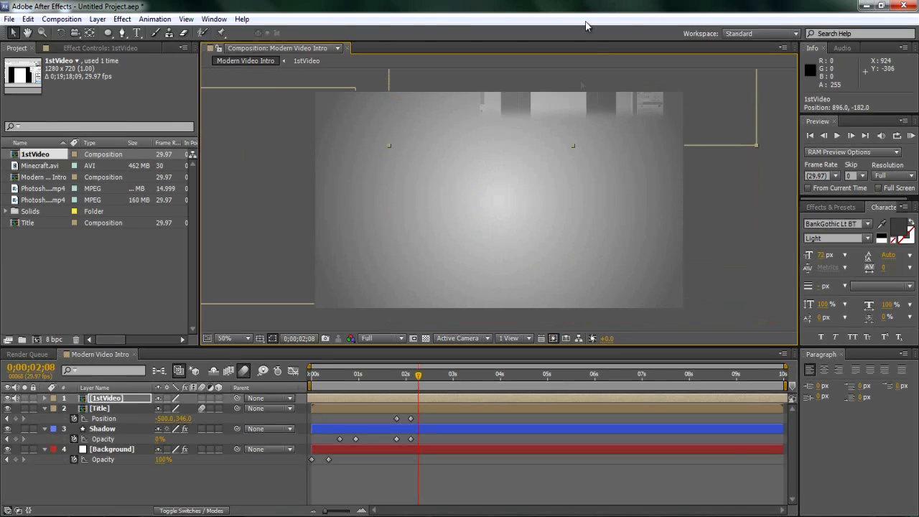
pyautogui.press(',')
pyautogui.moveTo(545, 118); pyautogui.dragTo(543, 92)
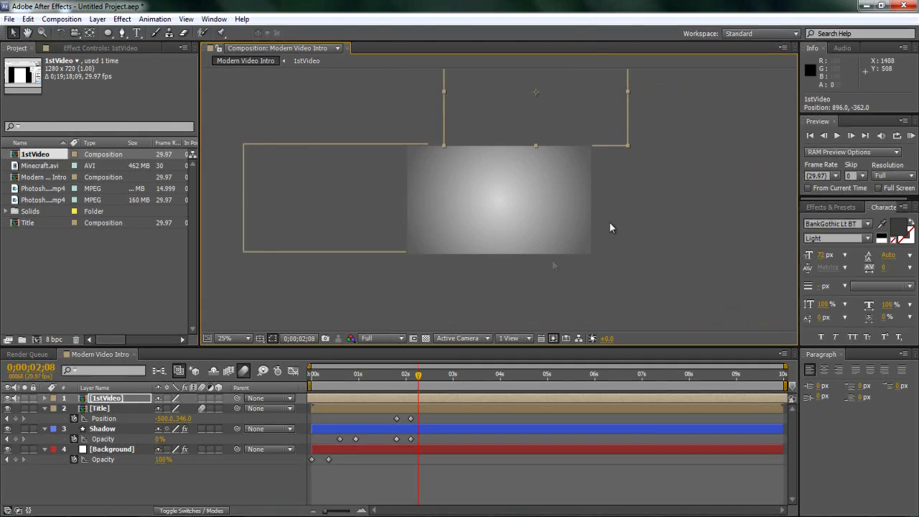
pyautogui.click(104, 399)
pyautogui.press('p')
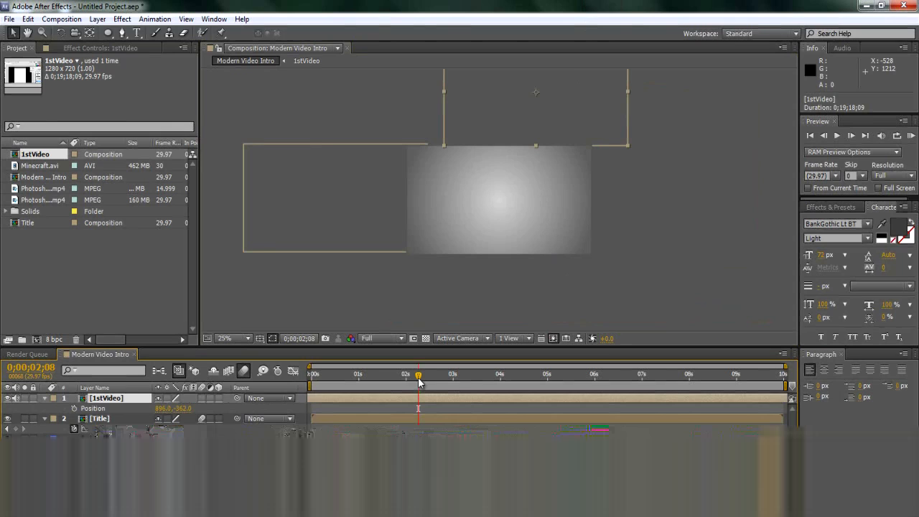
pyautogui.click(74, 408)
# Step: Keyframe the 1stVideo layer's position down to 896, 378 inside the frame at 0;00;02;17
pyautogui.moveTo(419, 374); pyautogui.dragTo(434, 377)
pyautogui.moveTo(546, 122); pyautogui.dragTo(558, 229)
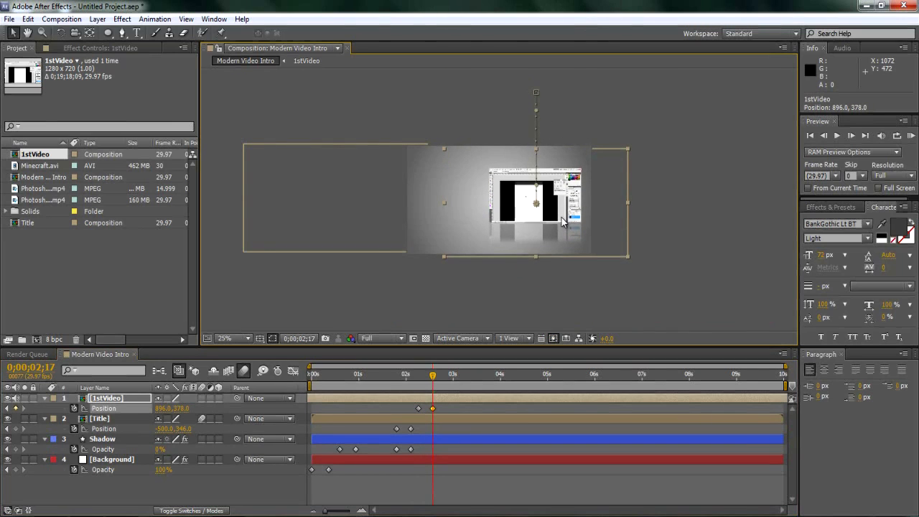
pyautogui.press('.')
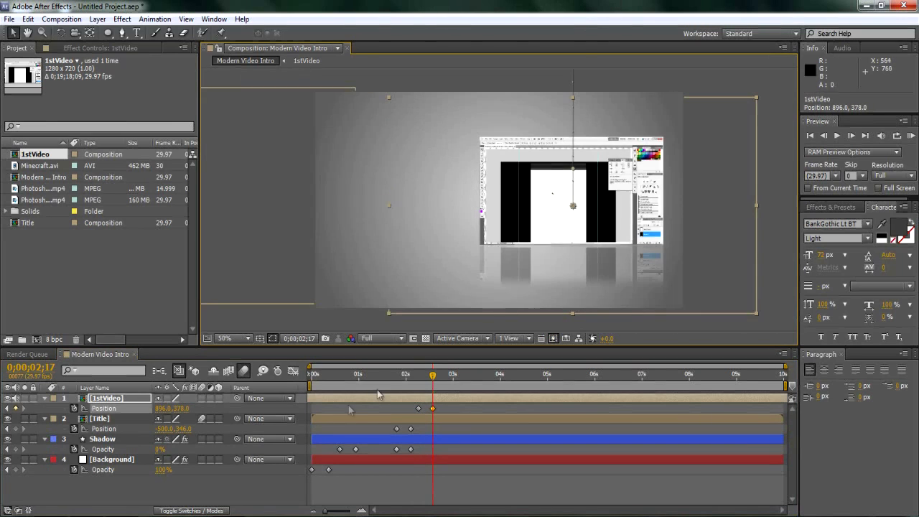
# Step: Enable motion blur for the 1stVideo layer and scrub through its drop into the frame
pyautogui.moveTo(428, 379); pyautogui.dragTo(434, 415)
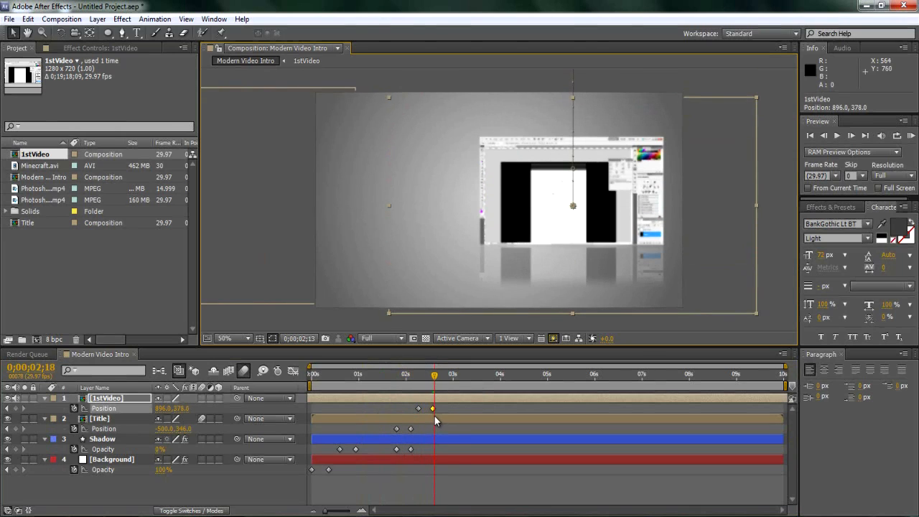
pyautogui.click(203, 398)
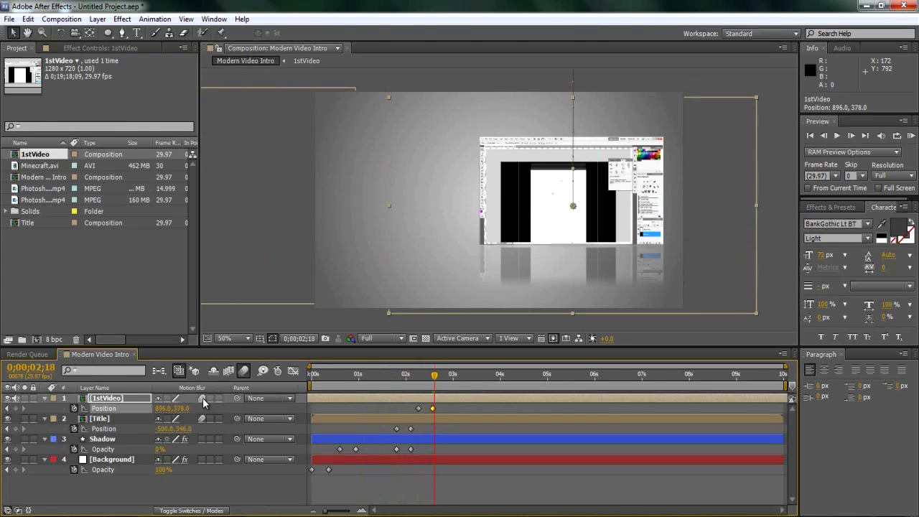
pyautogui.moveTo(431, 380)
pyautogui.mouseDown()
pyautogui.moveTo(411, 379)
pyautogui.moveTo(435, 377)
pyautogui.moveTo(419, 380)
pyautogui.moveTo(430, 384)
pyautogui.moveTo(420, 391)
pyautogui.moveTo(440, 391)
pyautogui.mouseUp()
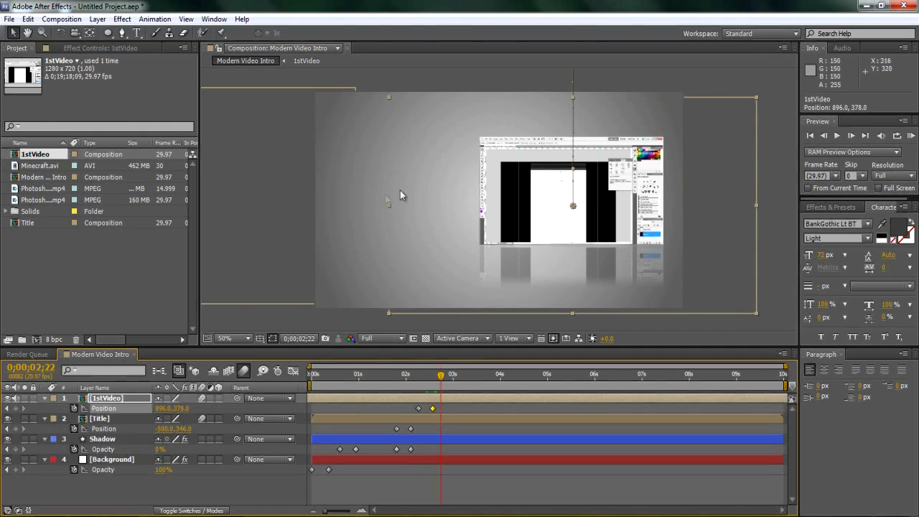
pyautogui.moveTo(441, 380); pyautogui.dragTo(418, 392)
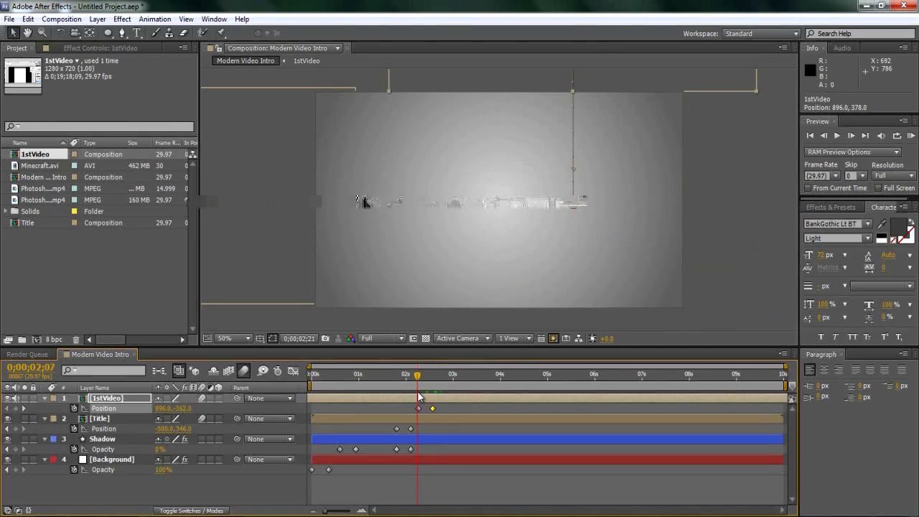
# Step: Make the 1stVideo layer 3D and place a starting Orientation keyframe of 0, 0, 0 at 0;00;02;14
pyautogui.click(218, 399)
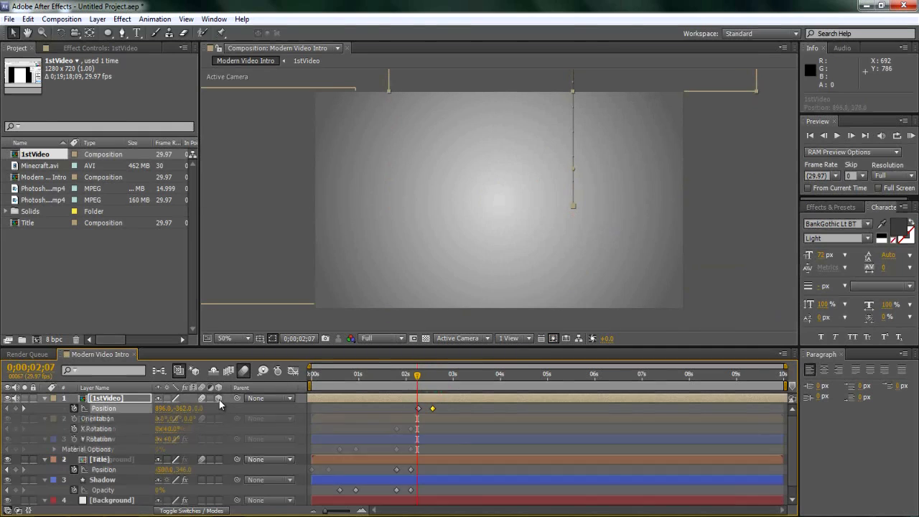
pyautogui.click(74, 419)
pyautogui.moveTo(417, 419); pyautogui.dragTo(419, 418)
pyautogui.click(420, 377)
pyautogui.moveTo(420, 381); pyautogui.dragTo(429, 386)
pyautogui.moveTo(419, 419); pyautogui.dragTo(428, 422)
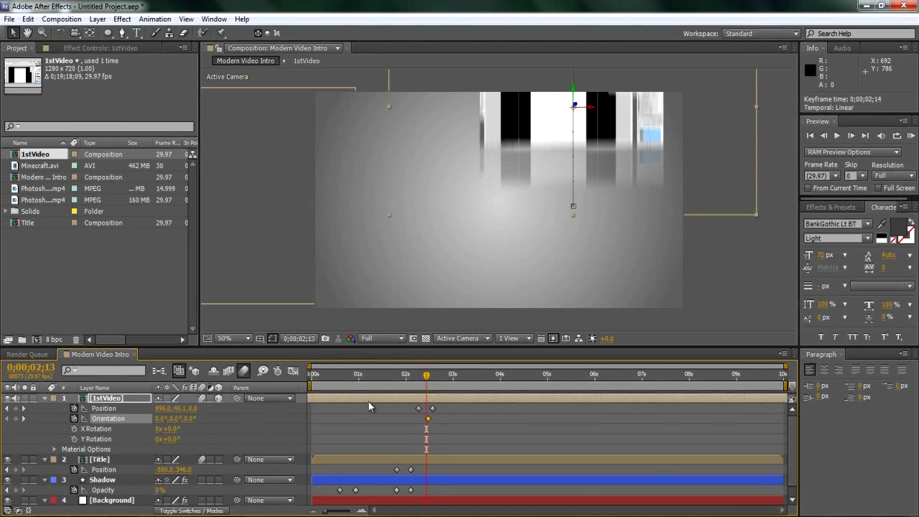
# Step: Keyframe the 1stVideo layer's Y orientation to 27° at 0;00;02;22 and scrub through the turn
pyautogui.moveTo(425, 374); pyautogui.dragTo(441, 377)
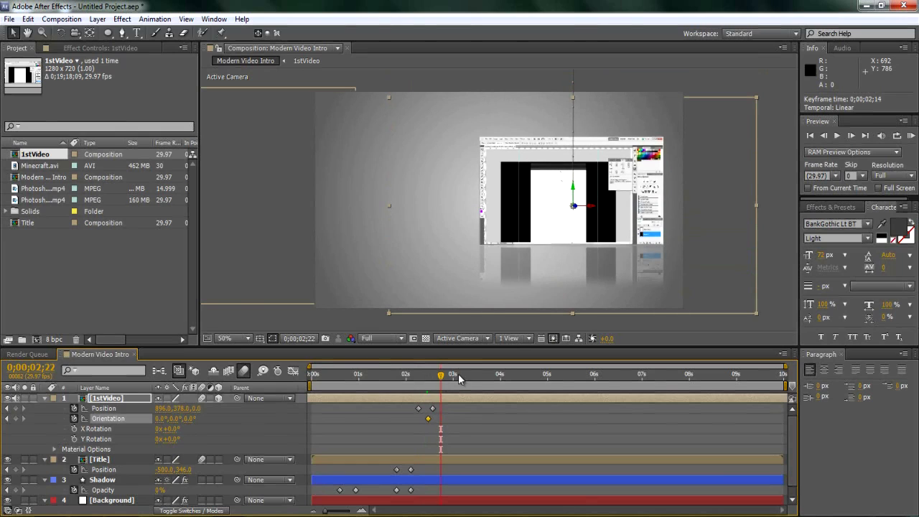
pyautogui.moveTo(171, 419); pyautogui.dragTo(182, 425)
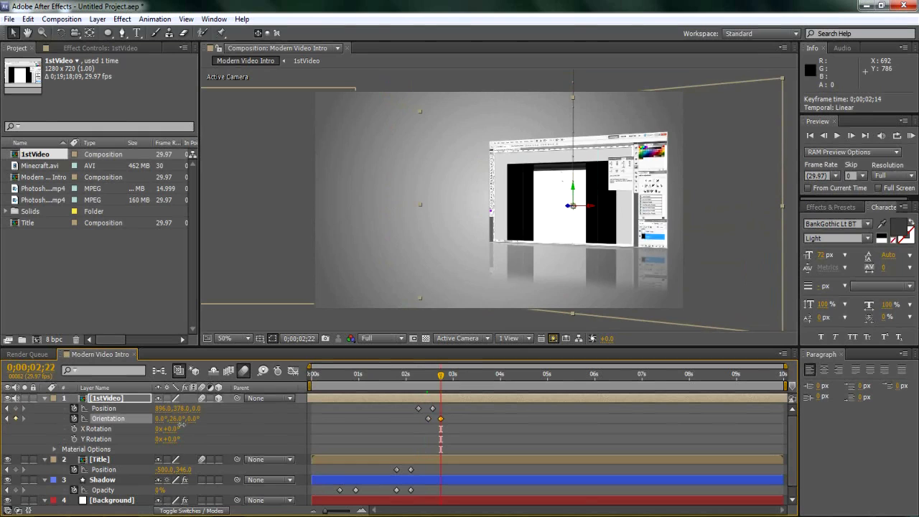
pyautogui.click(439, 376)
pyautogui.moveTo(430, 378); pyautogui.dragTo(444, 408)
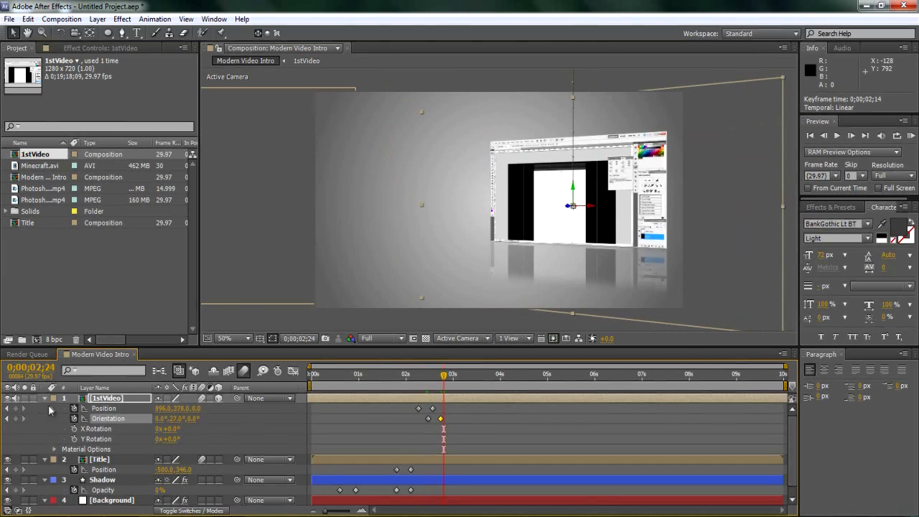
# Step: Collapse the 1stVideo properties, add the text "Brand new" beside the video, and position it at about 72, 346
pyautogui.click(45, 399)
pyautogui.click(136, 33)
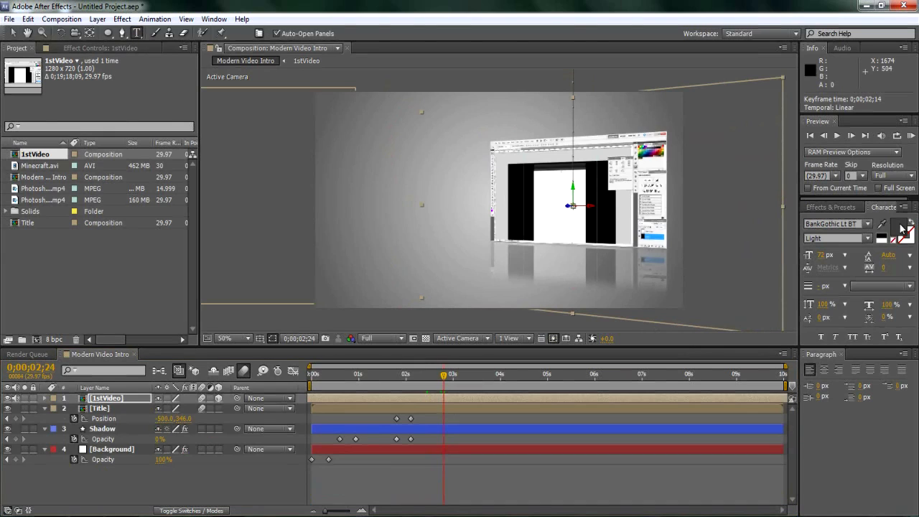
pyautogui.click(339, 191)
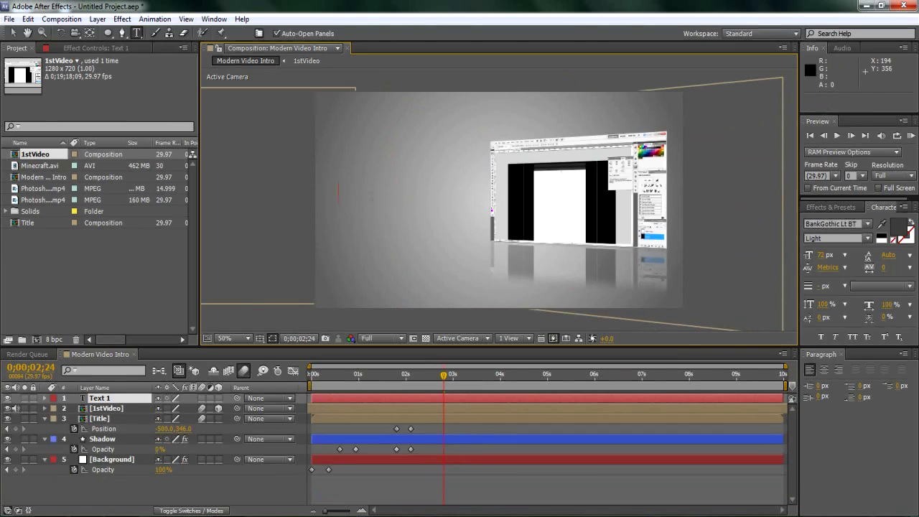
pyautogui.write('Brand New')
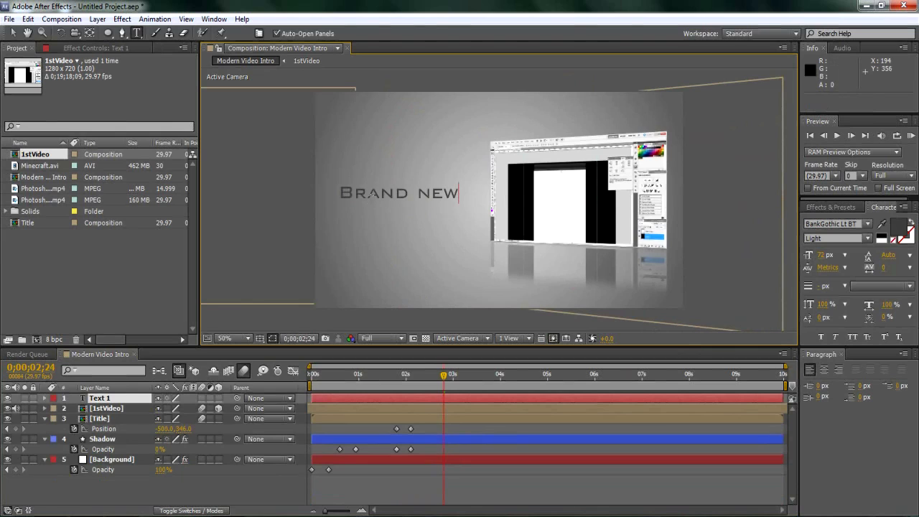
pyautogui.click(11, 33)
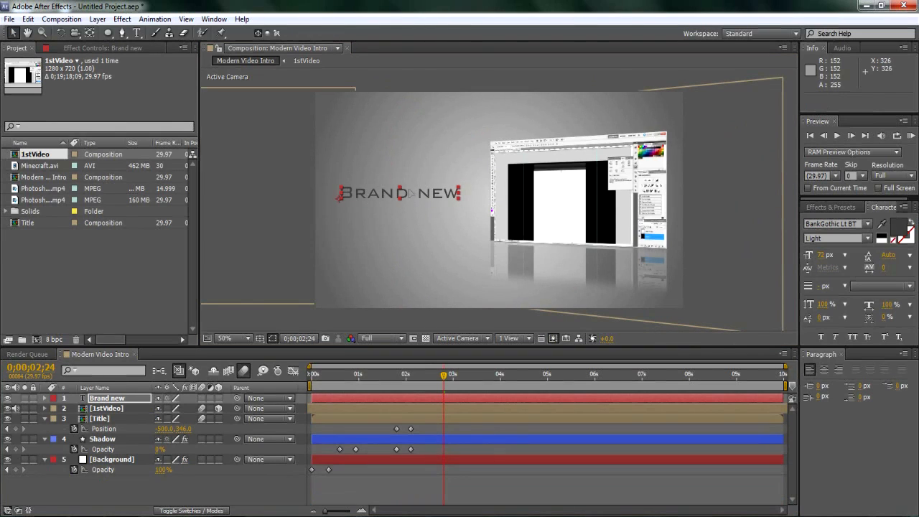
pyautogui.moveTo(408, 193); pyautogui.dragTo(405, 190)
# Step: Add a separate text layer "Tutorials" directly below "Brand new" and nudge it to about 82, 400
pyautogui.hotkey('ctrl', 't')
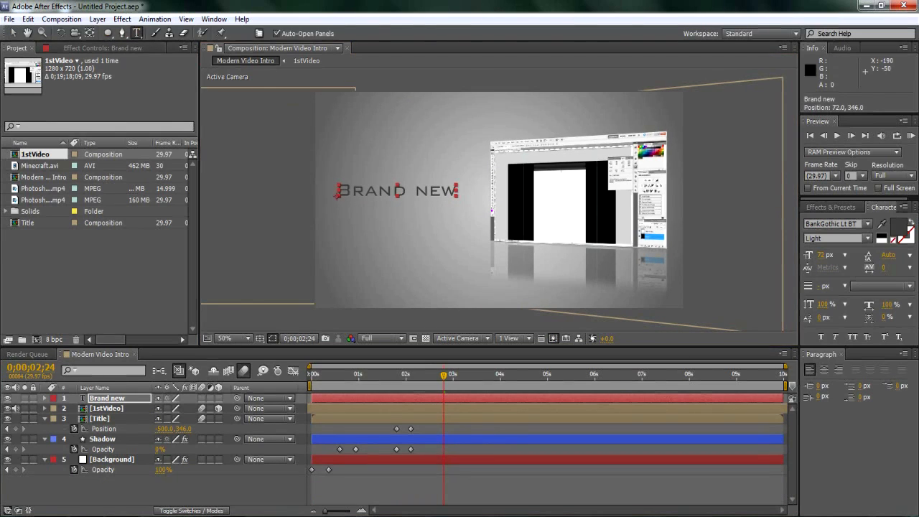
pyautogui.click(342, 221)
pyautogui.write('Tutor')
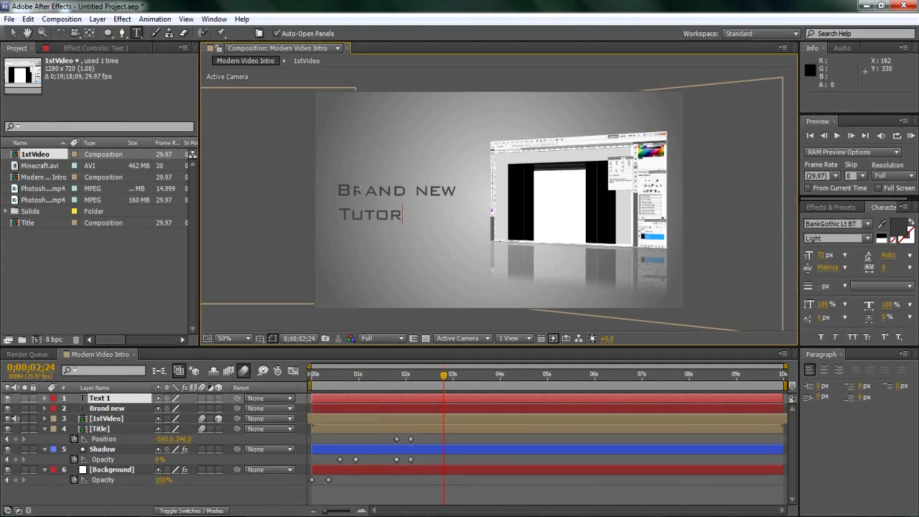
pyautogui.write('ials')
pyautogui.click(13, 33)
pyautogui.moveTo(369, 214); pyautogui.dragTo(369, 207)
pyautogui.click(273, 188)
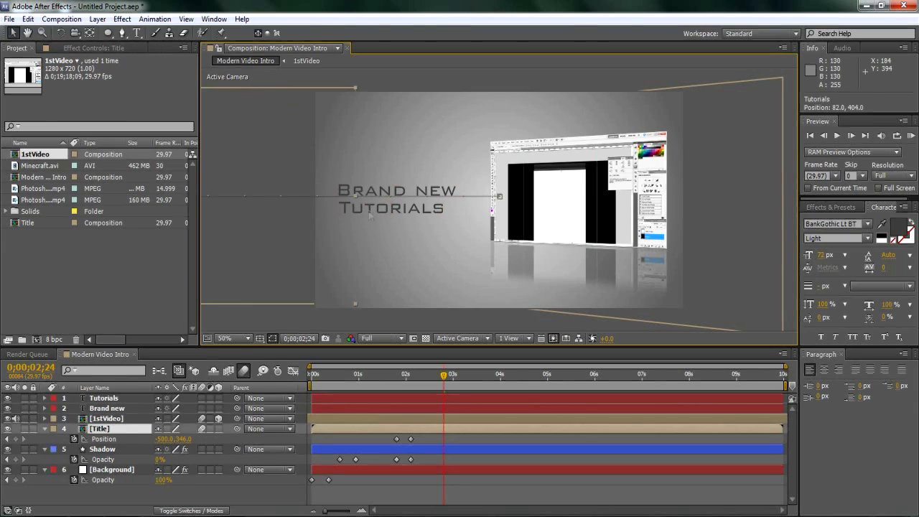
pyautogui.click(368, 210)
pyautogui.press('Up')
pyautogui.press('Up')
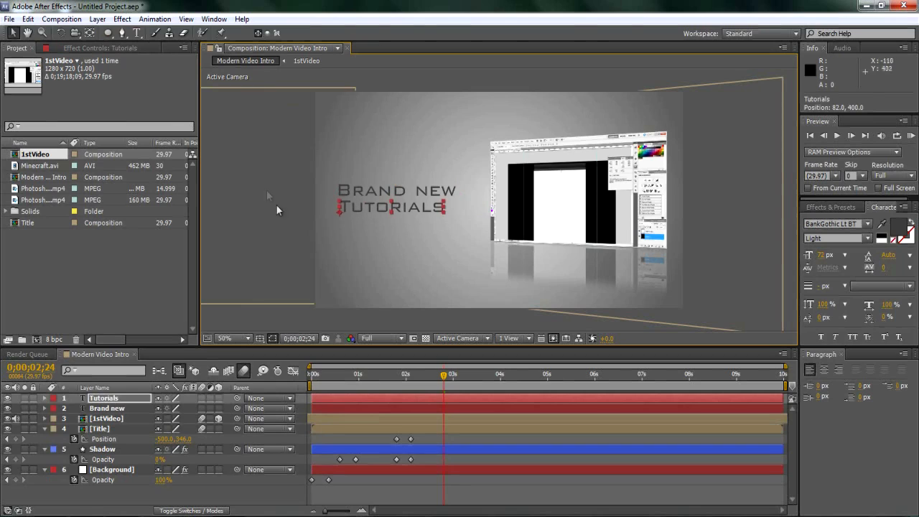
pyautogui.click(280, 200)
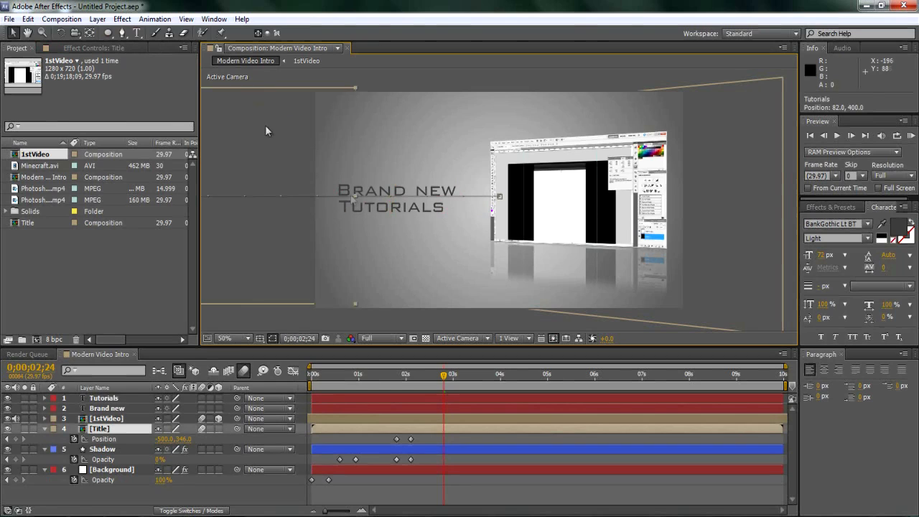
# Step: Pre-compose the Tutorials and Brand new text layers into a composition named 1stVideoText
pyautogui.click(103, 398)
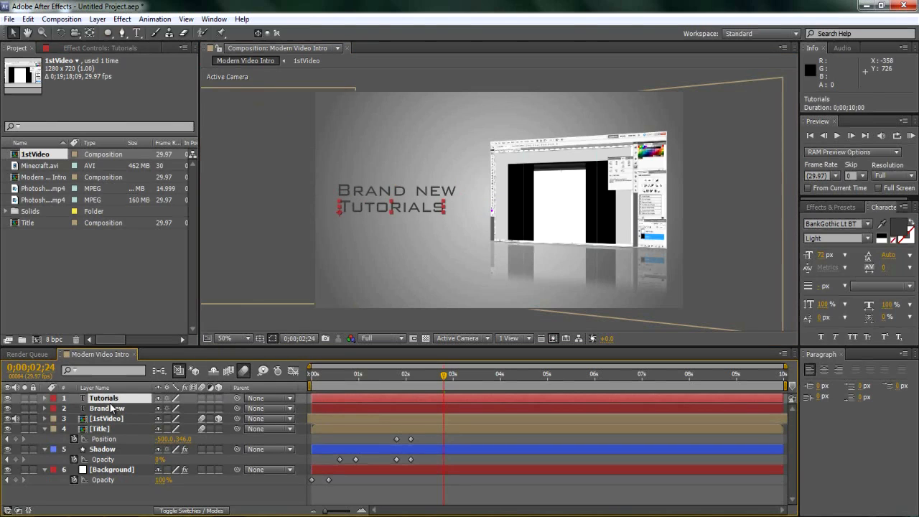
pyautogui.keyDown('shift'); pyautogui.click(112, 409); pyautogui.keyUp('shift')
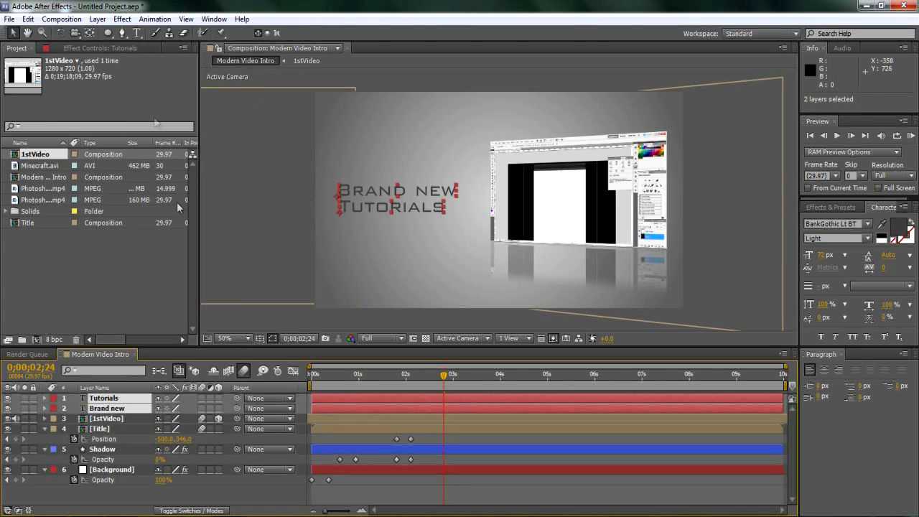
pyautogui.click(97, 19)
pyautogui.click(127, 463)
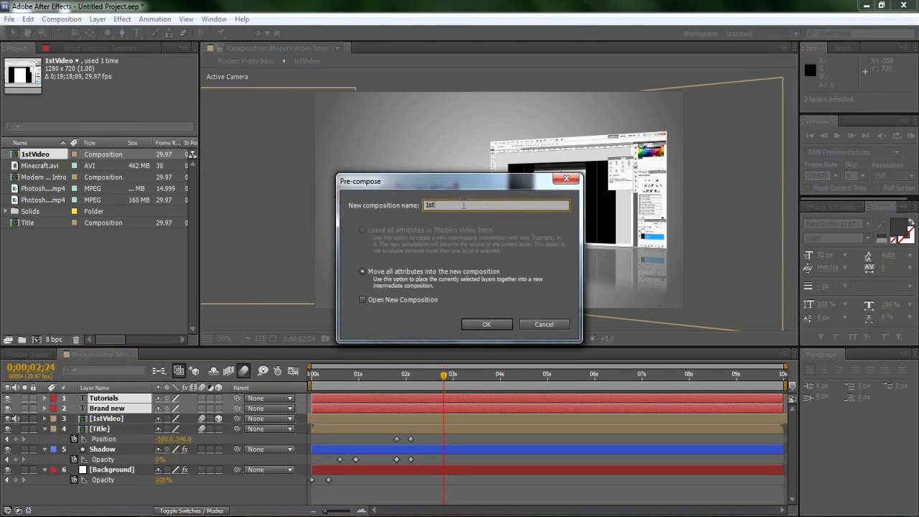
pyautogui.write('1stVideoText')
pyautogui.press('Return')
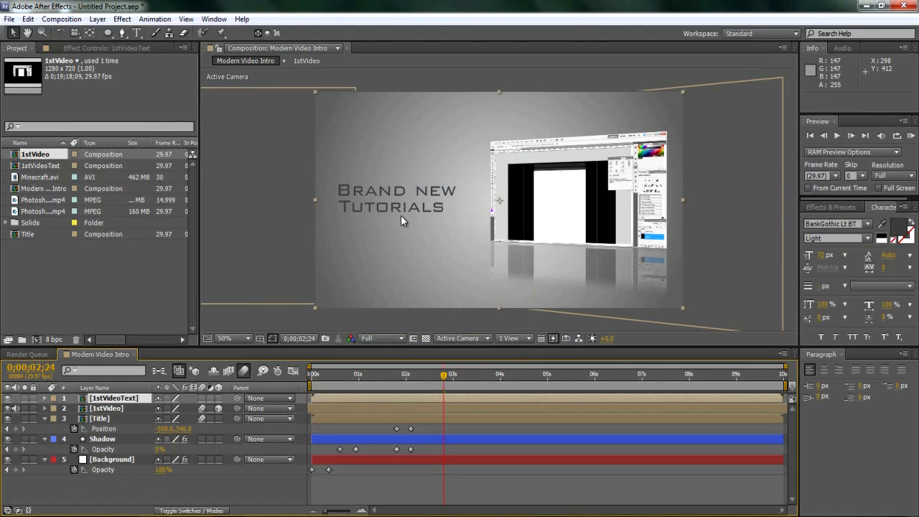
# Step: Nudge the 1stVideoText layer toward the video clip to position 656, 360
pyautogui.press('Right')
pyautogui.press('Right')
pyautogui.press('Right')
pyautogui.press('Right')
pyautogui.press('Right')
pyautogui.press('Right')
pyautogui.press('Right')
pyautogui.press('Right')
pyautogui.press('Right')
pyautogui.press('Right')
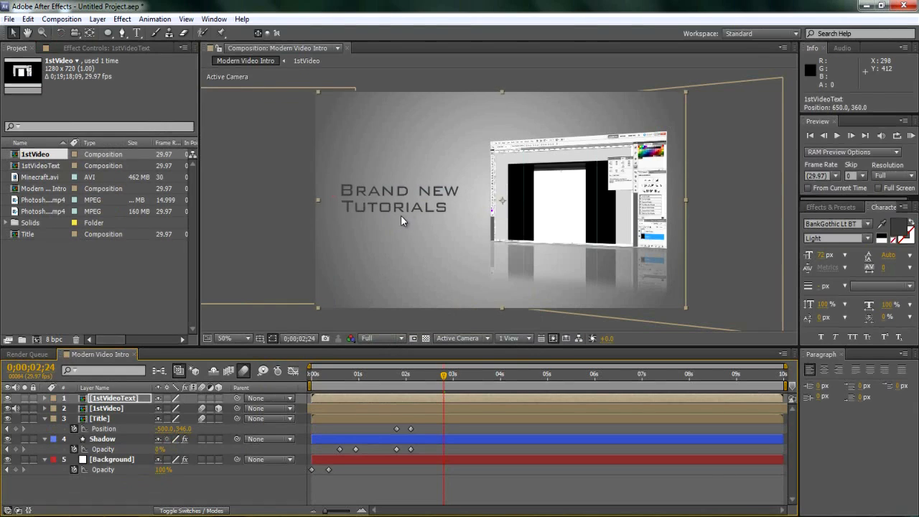
pyautogui.press('Right')
pyautogui.press('Right')
pyautogui.press('Right')
pyautogui.press('Right')
pyautogui.press('Right')
pyautogui.press('Right')
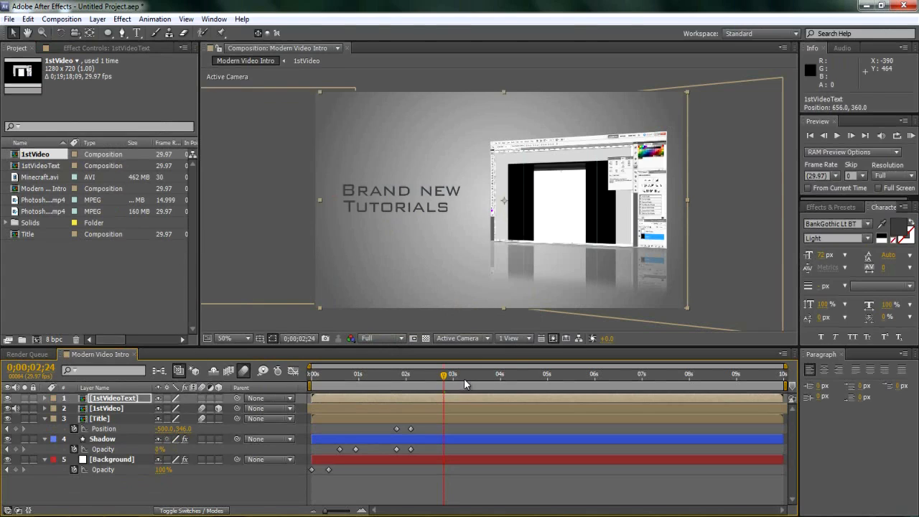
# Step: Mute the 1stVideo layer's audio and reveal its keyframed properties
pyautogui.click(104, 408)
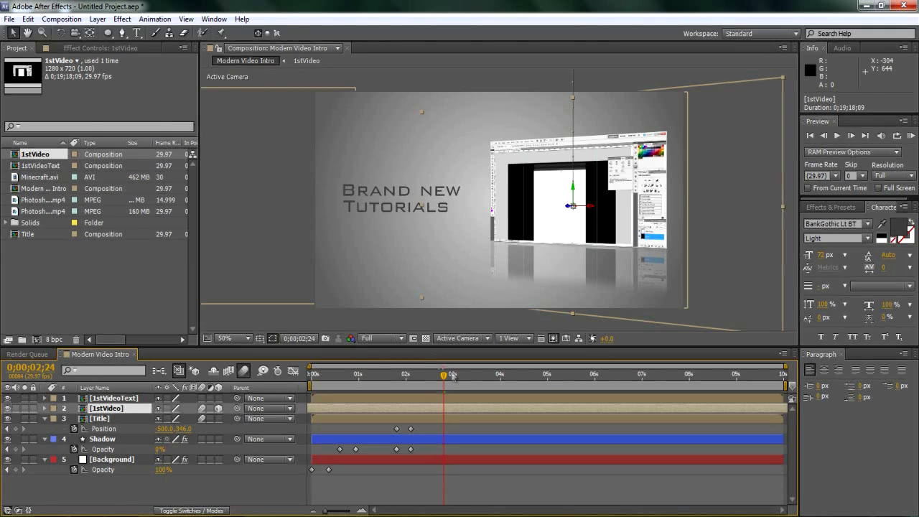
pyautogui.moveTo(443, 381); pyautogui.dragTo(443, 385)
pyautogui.press('u')
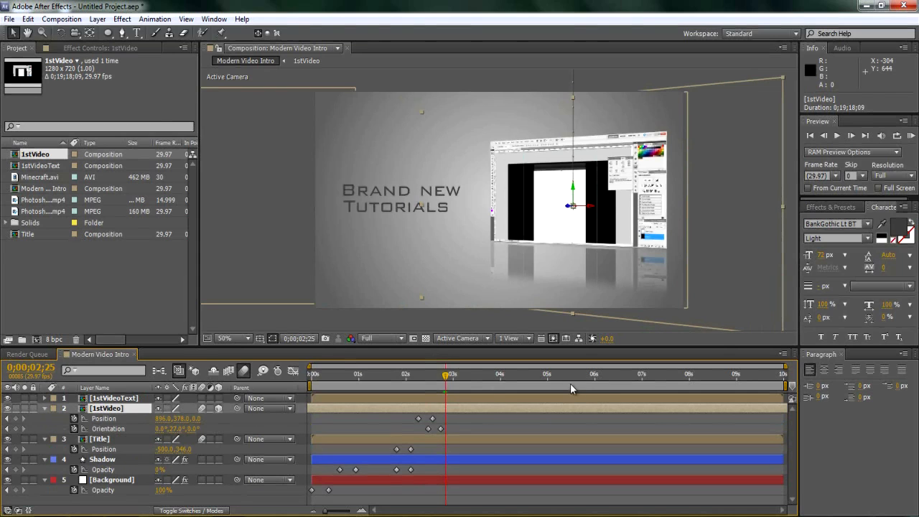
# Step: Keyframe the 1stVideoText layer's opacity to fade in from 0;00;02;17, reaching 100% at 0;00;02;27
pyautogui.moveTo(442, 380)
pyautogui.mouseDown()
pyautogui.moveTo(420, 384)
pyautogui.moveTo(442, 388)
pyautogui.moveTo(441, 376)
pyautogui.moveTo(424, 379)
pyautogui.moveTo(433, 380)
pyautogui.mouseUp()
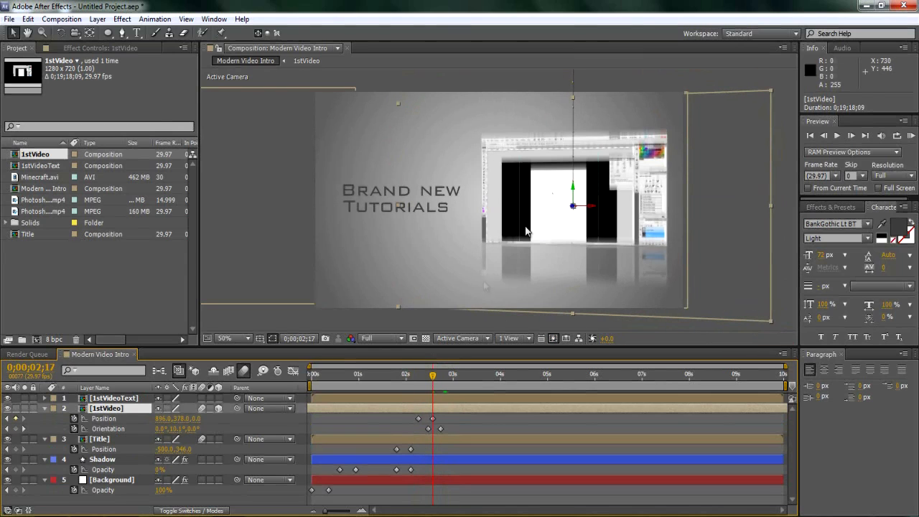
pyautogui.click(107, 392)
pyautogui.click(109, 396)
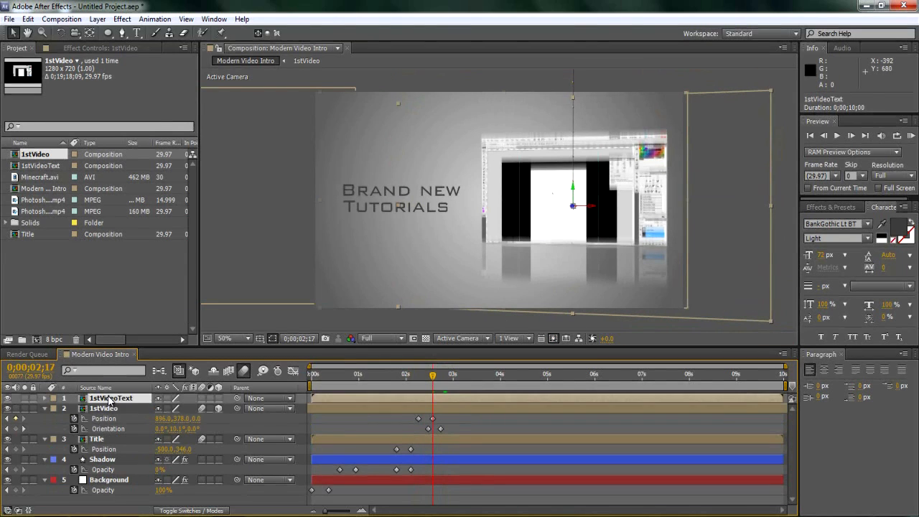
pyautogui.press('t')
pyautogui.click(74, 408)
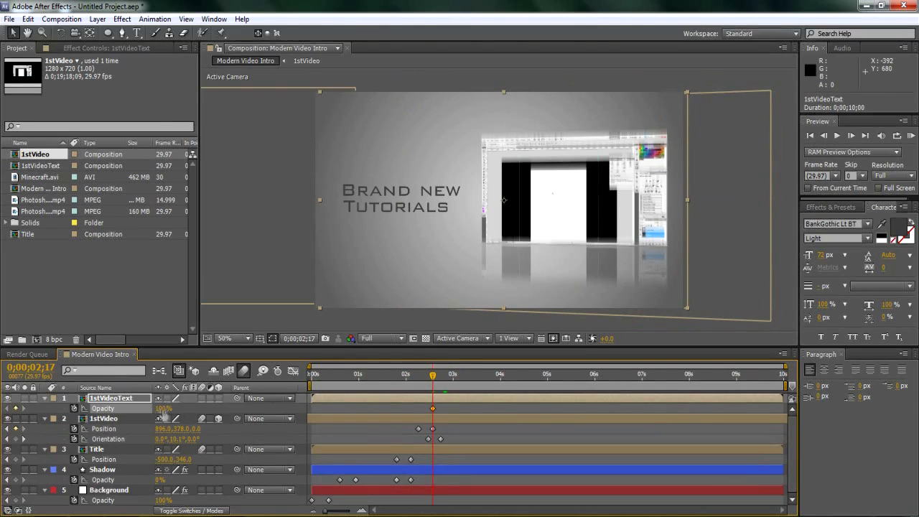
pyautogui.moveTo(91, 418); pyautogui.dragTo(90, 419)
pyautogui.moveTo(433, 375)
pyautogui.mouseDown()
pyautogui.moveTo(456, 380)
pyautogui.moveTo(448, 380)
pyautogui.mouseUp()
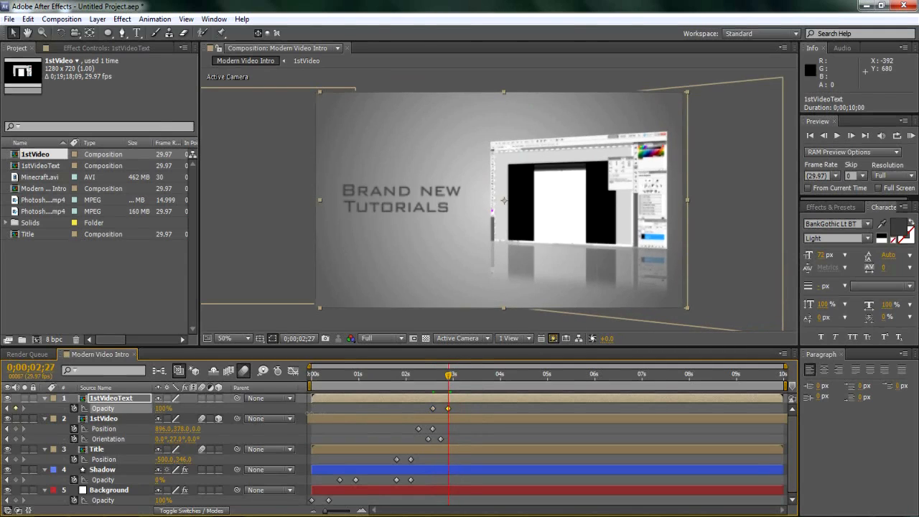
# Step: Lower the opacity value of the 1stVideoText layer's first keyframe at 0;00;02;17 so the text starts transparent
pyautogui.moveTo(449, 376); pyautogui.dragTo(433, 387)
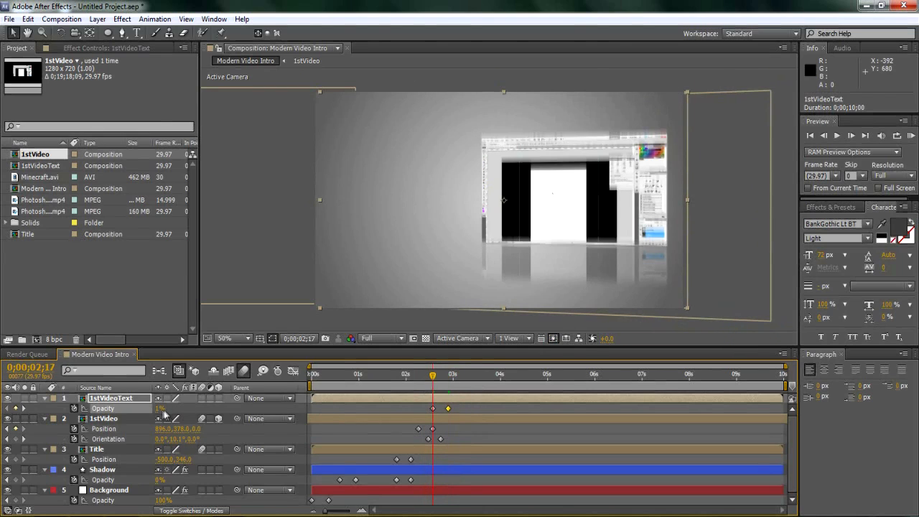
pyautogui.moveTo(141, 414); pyautogui.dragTo(133, 414)
# Step: Keyframe the 1stVideoText layer's opacity to fade out from 100% at 0;00;04;17 to 0% at 0;00;04;25
pyautogui.moveTo(432, 377); pyautogui.dragTo(524, 387)
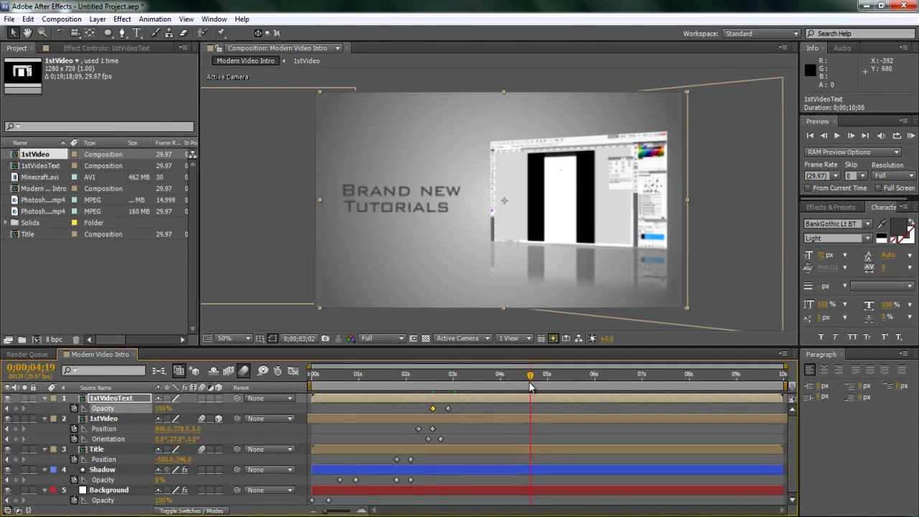
pyautogui.moveTo(462, 411); pyautogui.dragTo(430, 407)
pyautogui.click(494, 425)
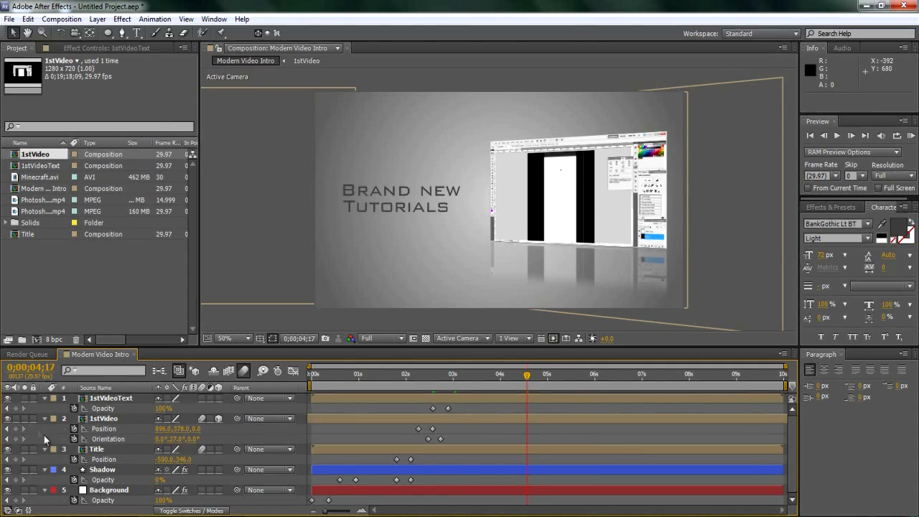
pyautogui.click(15, 407)
pyautogui.moveTo(519, 379); pyautogui.dragTo(539, 379)
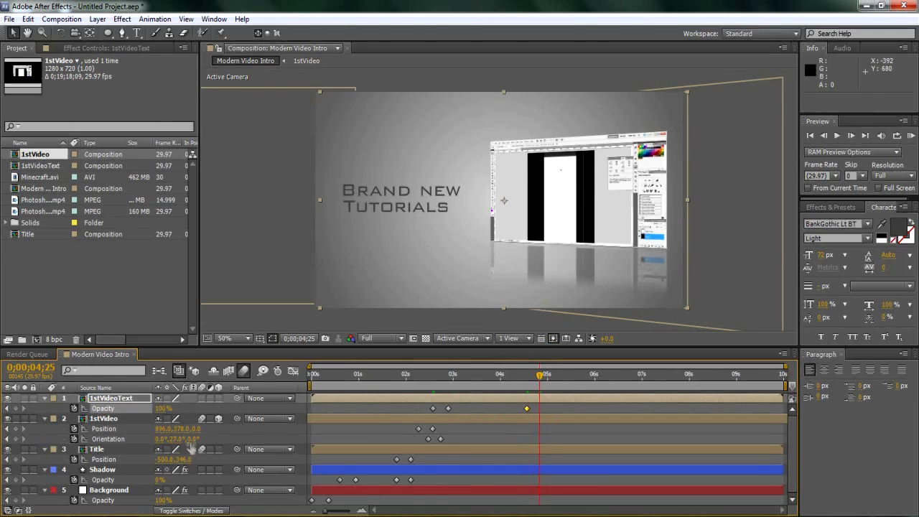
pyautogui.moveTo(127, 414); pyautogui.dragTo(108, 414)
# Step: Keyframe the 1stVideo layer's position at 0;00;04;17 and slide it out of frame to 1758.2, 378, 0 at 0;00;04;25
pyautogui.moveTo(544, 375); pyautogui.dragTo(527, 417)
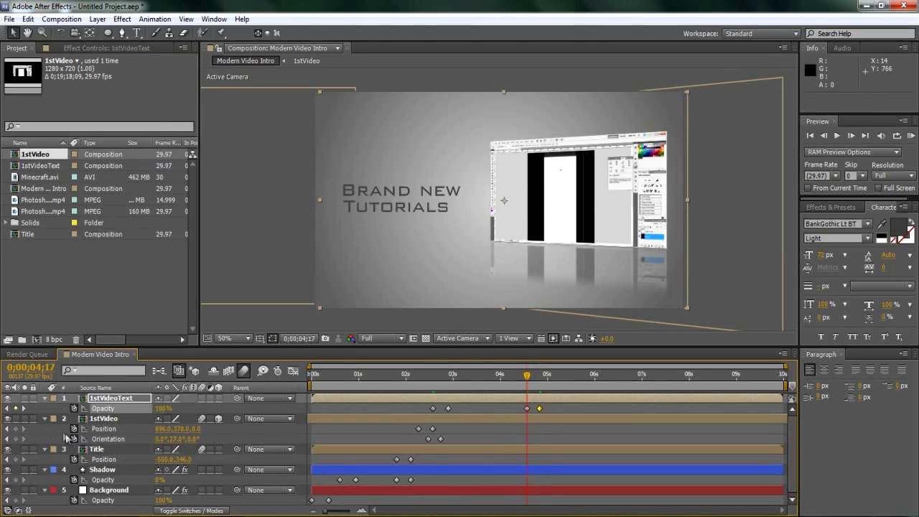
pyautogui.click(15, 429)
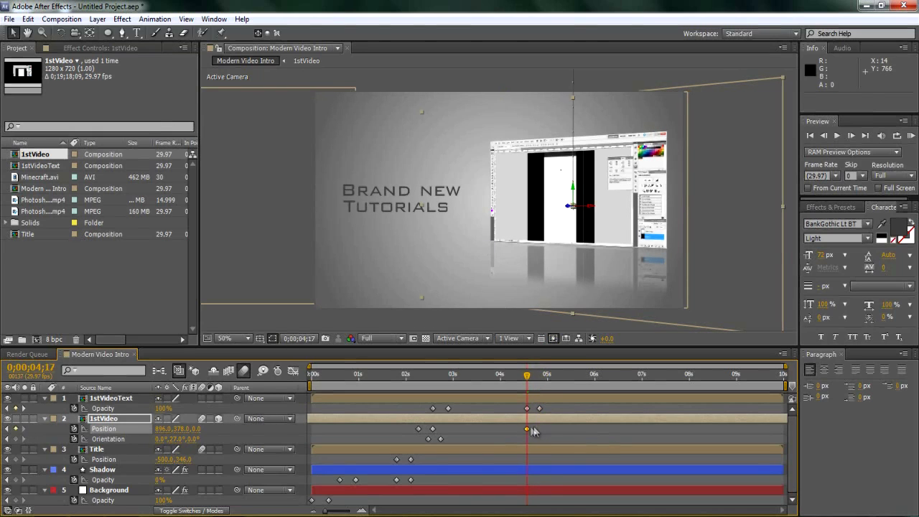
pyautogui.moveTo(531, 379); pyautogui.dragTo(539, 378)
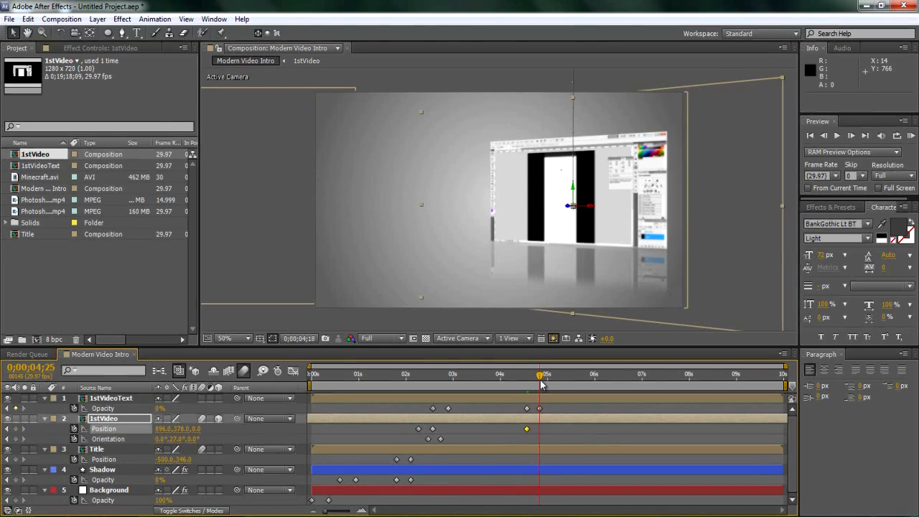
pyautogui.moveTo(543, 191); pyautogui.dragTo(749, 208)
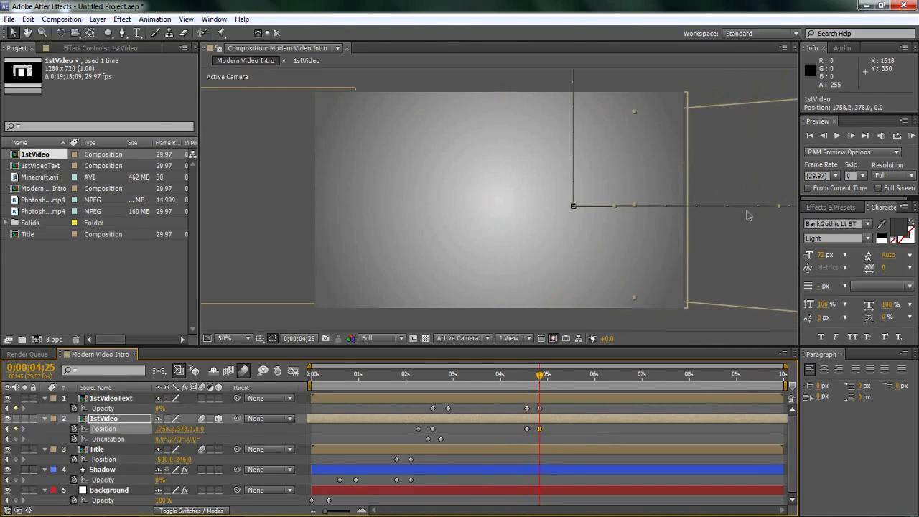
pyautogui.moveTo(540, 384); pyautogui.dragTo(485, 391)
pyautogui.moveTo(415, 388); pyautogui.dragTo(546, 399)
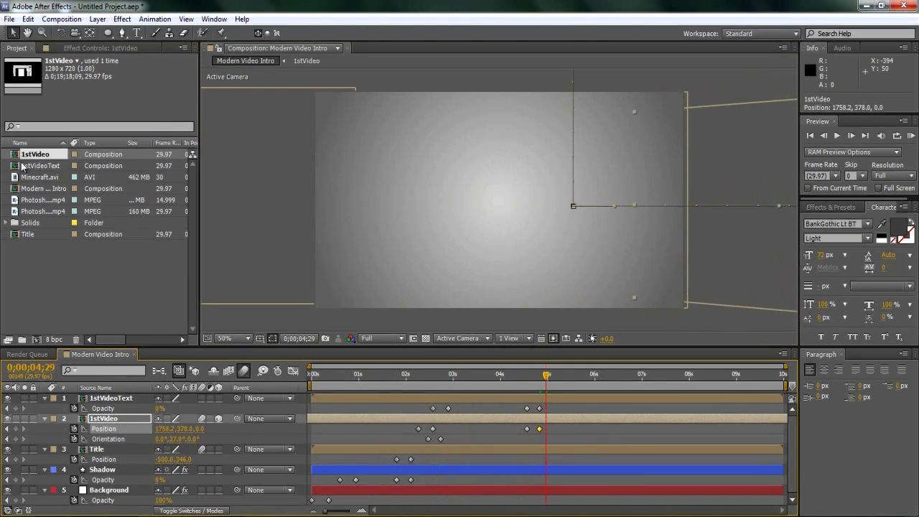
# Step: Add the Photoshop Icon-Logo-Avatar clip to the Modern Video Intro composition and pre-compose it as 2ndVideo, leaving all attributes in place
pyautogui.click(34, 213)
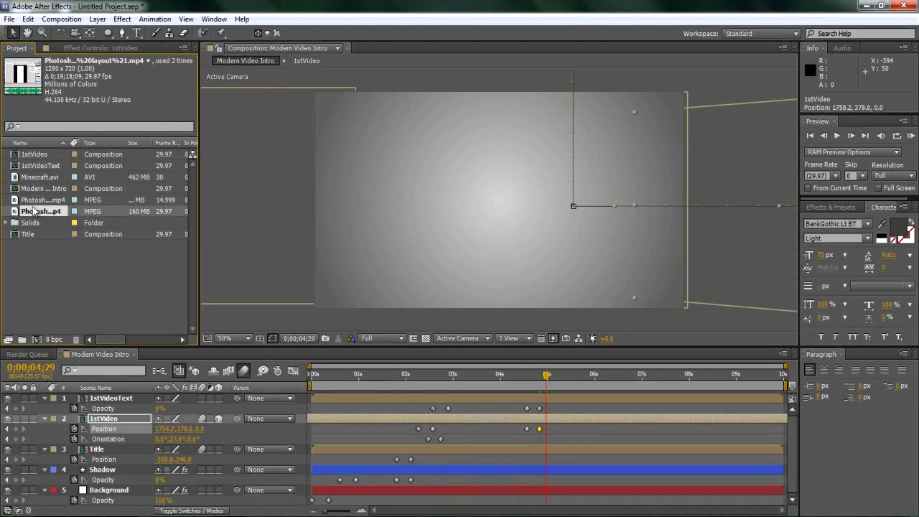
pyautogui.click(37, 201)
pyautogui.moveTo(23, 204); pyautogui.dragTo(500, 202)
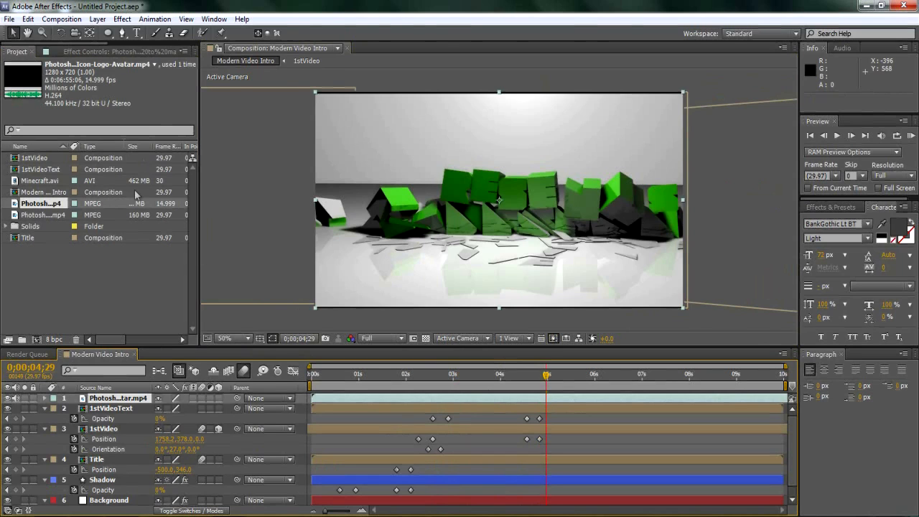
pyautogui.click(102, 19)
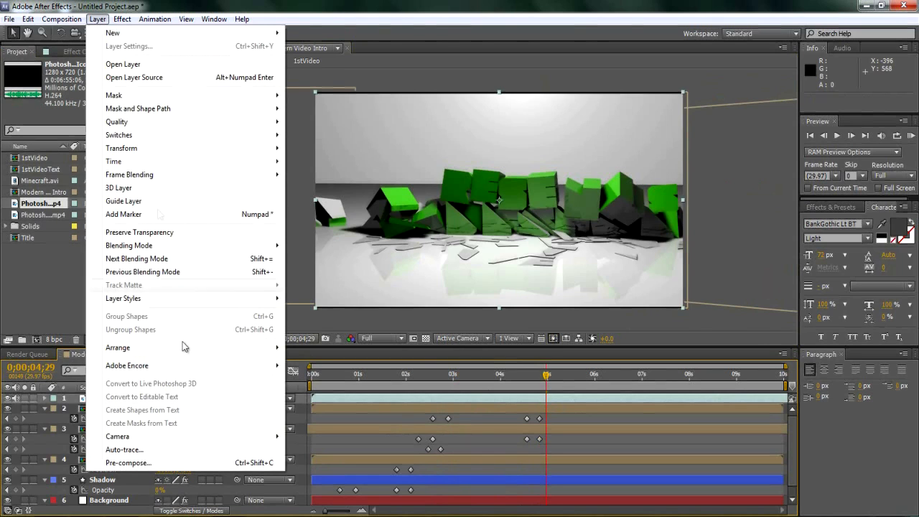
pyautogui.click(128, 462)
pyautogui.write('2ndVideo')
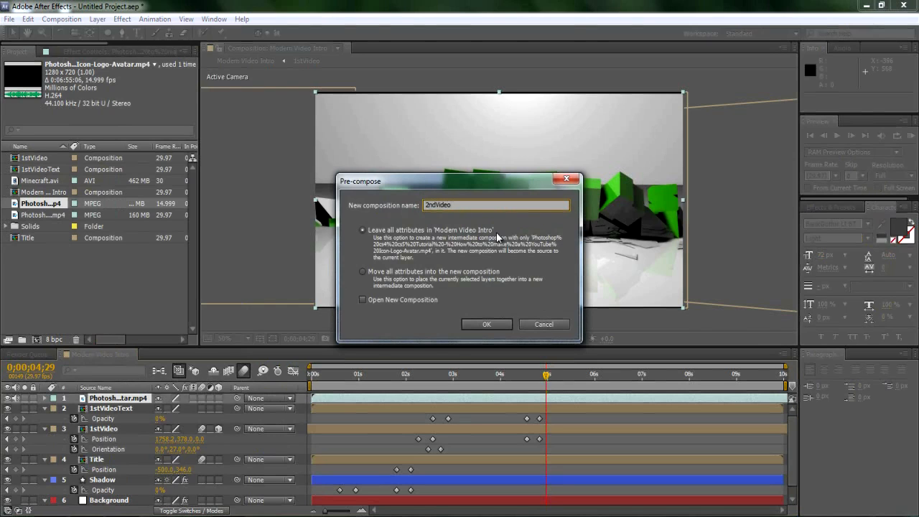
pyautogui.press('Return')
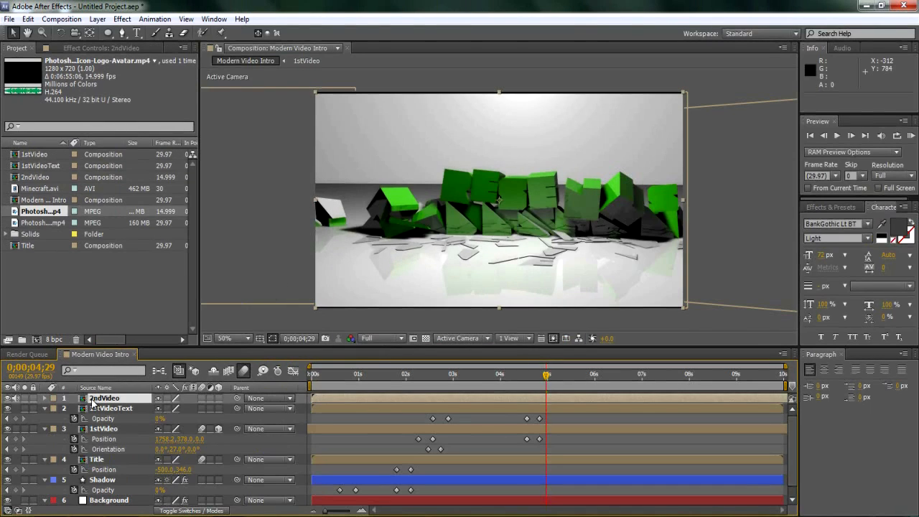
# Step: Inside the 2ndVideo composition, scale the clip to about half size and place it near the centre at 646, 356
pyautogui.doubleClick(115, 399)
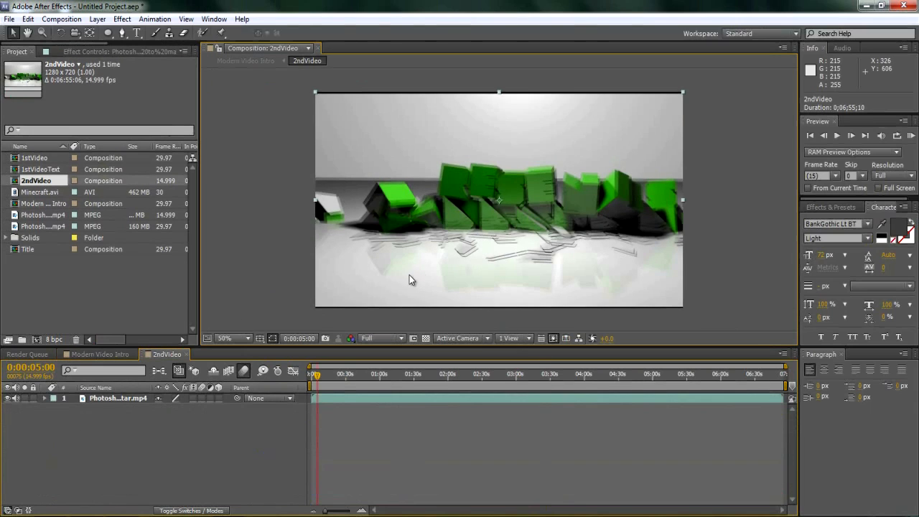
pyautogui.moveTo(315, 308); pyautogui.dragTo(409, 276)
pyautogui.moveTo(466, 201); pyautogui.dragTo(468, 199)
# Step: Slide the 2ndVideo layer earlier in the Modern Video Intro timeline so later Photoshop footage plays at 0;00;05;00
pyautogui.click(90, 354)
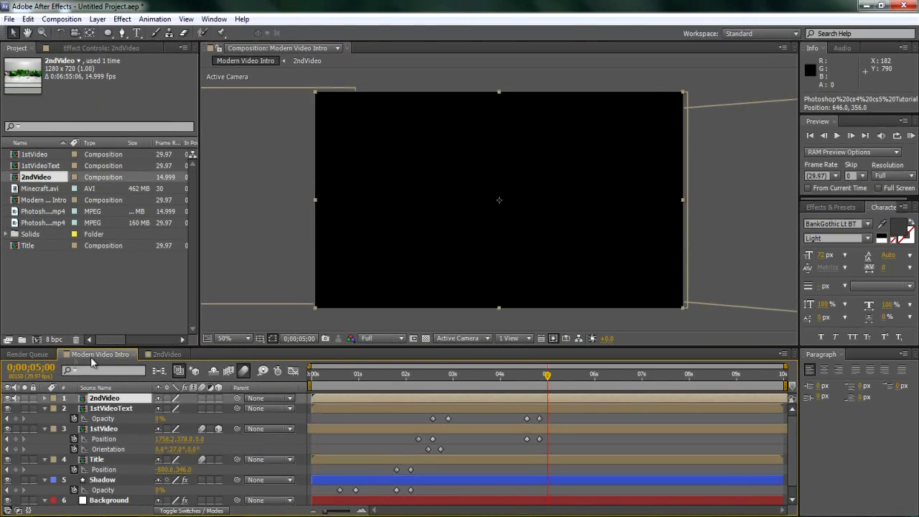
pyautogui.moveTo(601, 400); pyautogui.dragTo(391, 407)
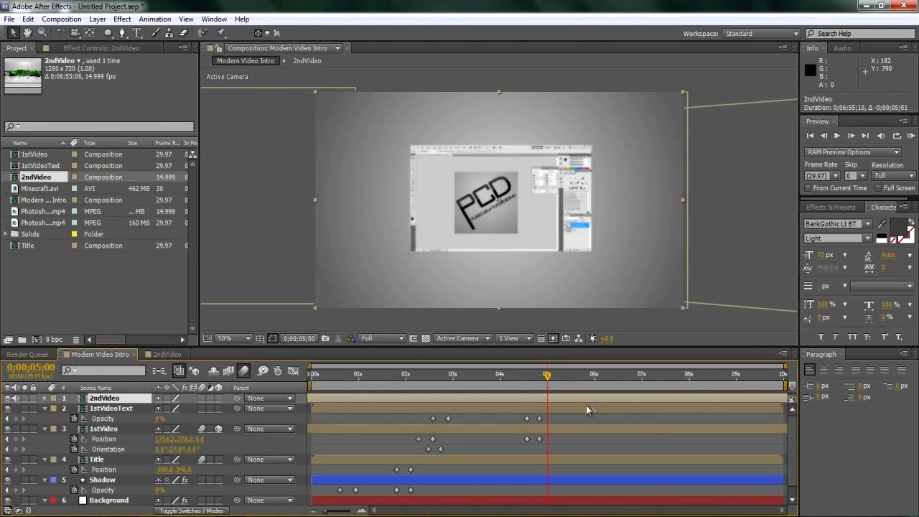
pyautogui.moveTo(614, 399); pyautogui.dragTo(391, 407)
pyautogui.moveTo(612, 395); pyautogui.dragTo(374, 409)
pyautogui.moveTo(647, 400); pyautogui.dragTo(423, 402)
pyautogui.moveTo(680, 400); pyautogui.dragTo(583, 404)
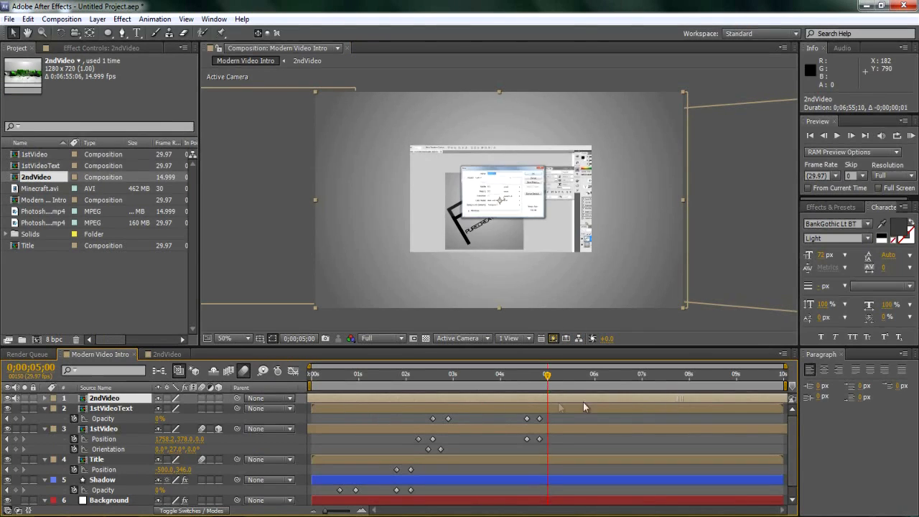
# Step: Inside the 2ndVideo composition, move the scaled clip to position 640, 342
pyautogui.click(171, 355)
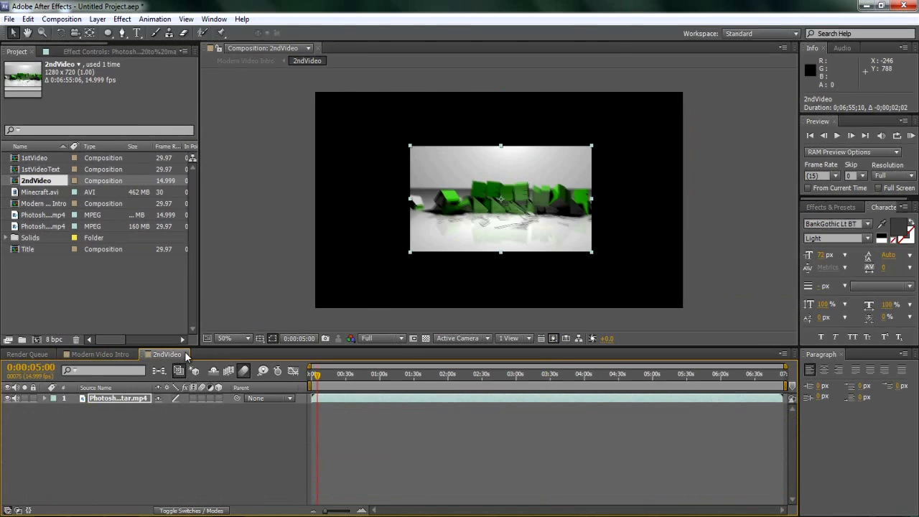
pyautogui.click(185, 355)
pyautogui.doubleClick(106, 399)
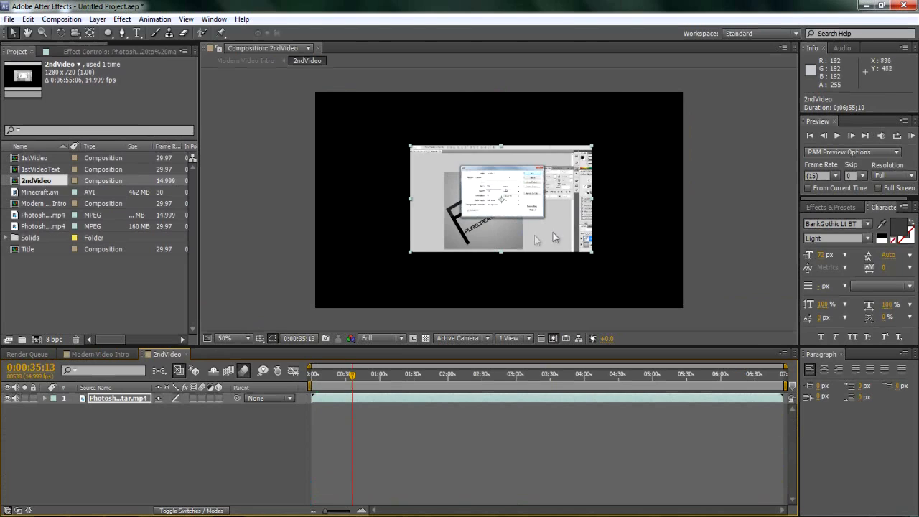
pyautogui.moveTo(439, 212); pyautogui.dragTo(441, 207)
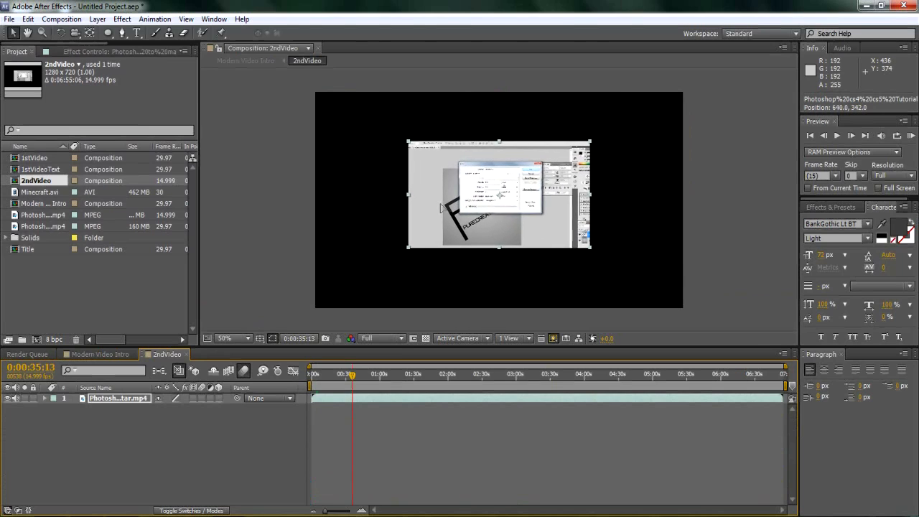
# Step: Duplicate the clip layer, flip the copy vertically, and place it directly below the original as a reflection at 640, 696
pyautogui.click(120, 398)
pyautogui.hotkey('ctrl', 'd')
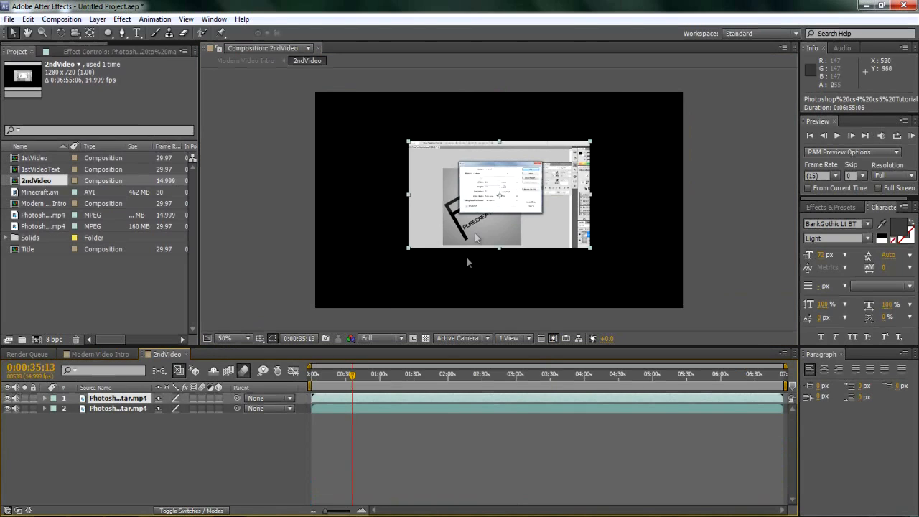
pyautogui.moveTo(499, 247); pyautogui.dragTo(504, 141)
pyautogui.moveTo(515, 210); pyautogui.dragTo(501, 303)
# Step: Draw a four-point rectangular Pen mask over the lower part of the flipped clip, extending below the frame
pyautogui.click(121, 33)
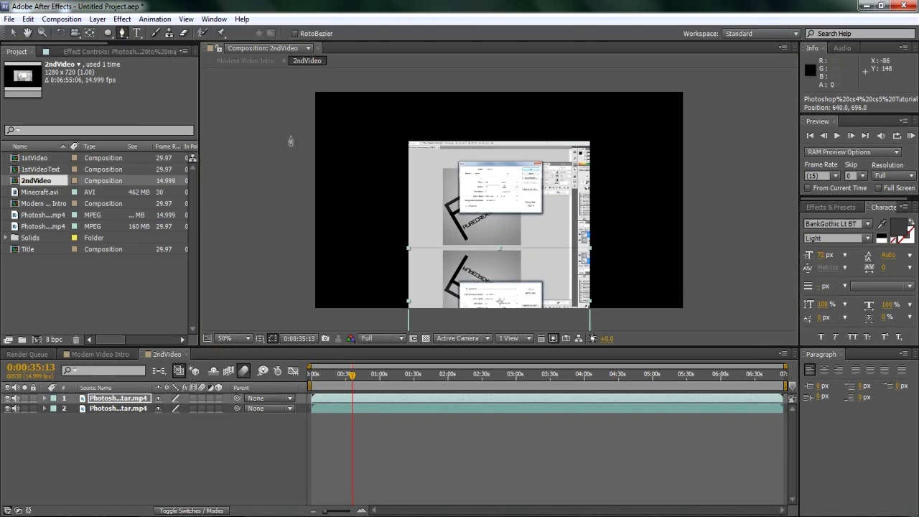
pyautogui.click(395, 280)
pyautogui.click(614, 282)
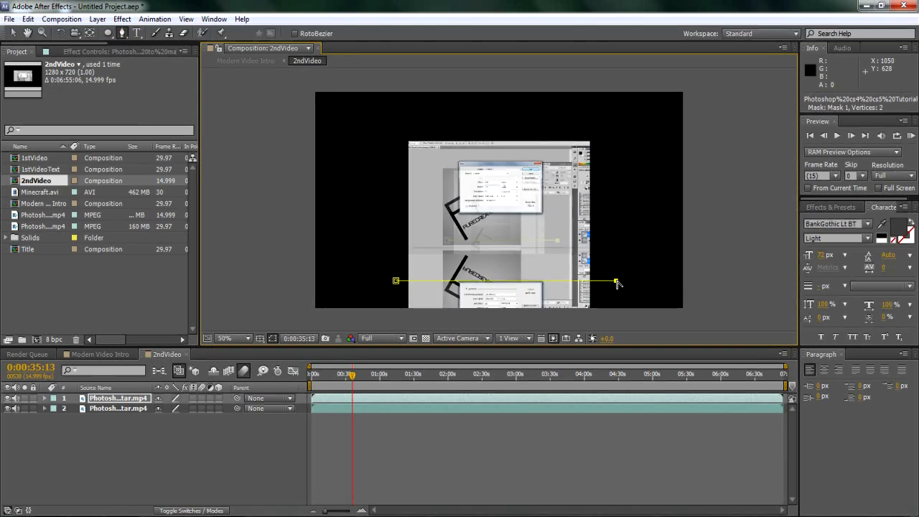
pyautogui.press(',')
pyautogui.click(446, 280)
pyautogui.click(447, 241)
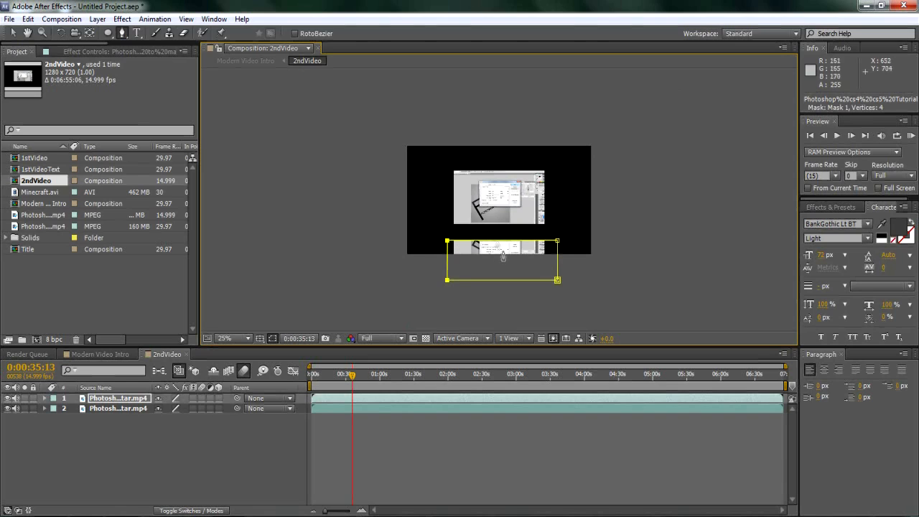
pyautogui.press('.')
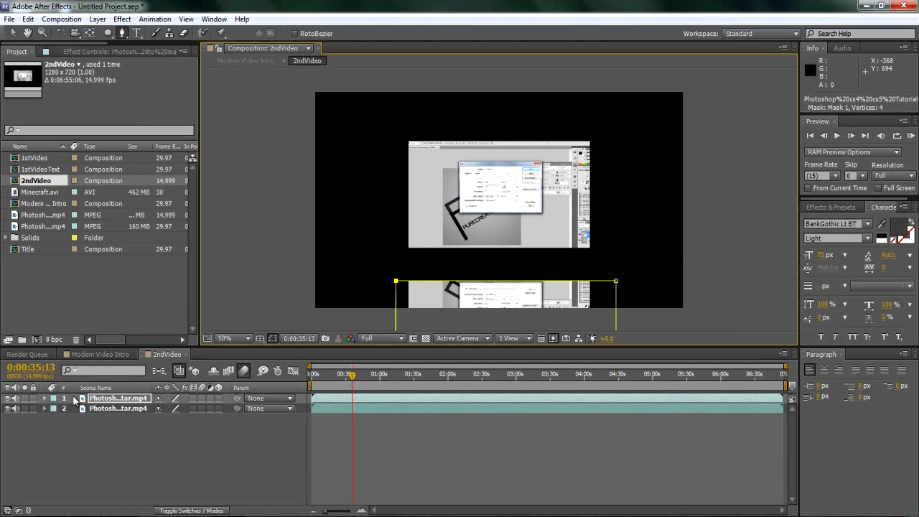
# Step: Invert Mask 1 on the flipped clip and feather it by 104 pixels
pyautogui.click(46, 399)
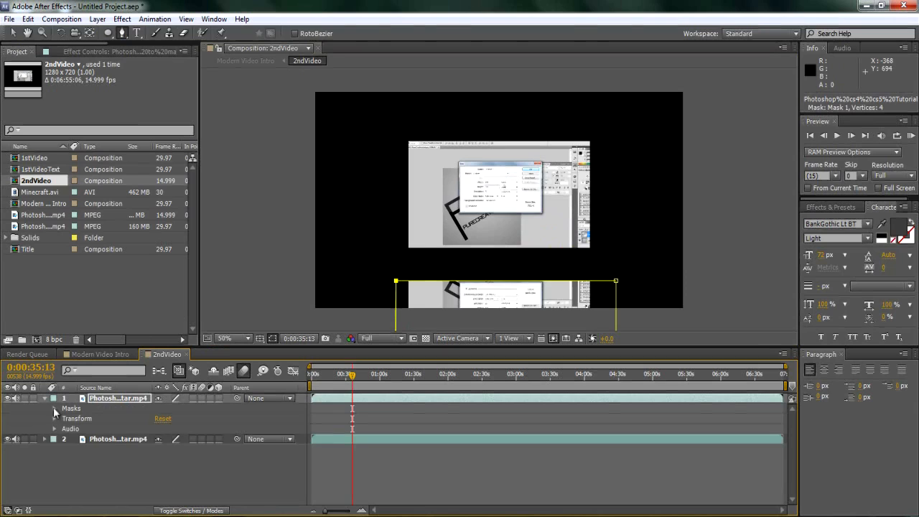
pyautogui.click(54, 408)
pyautogui.click(197, 418)
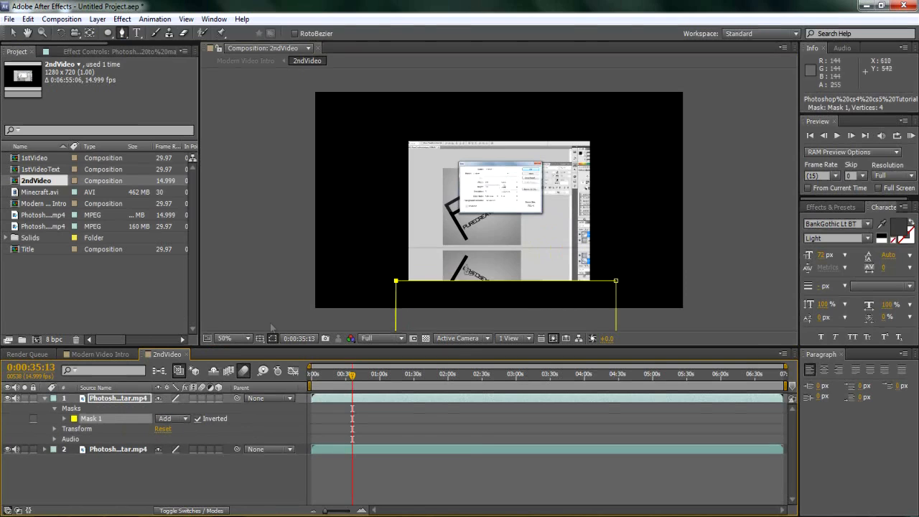
pyautogui.click(64, 419)
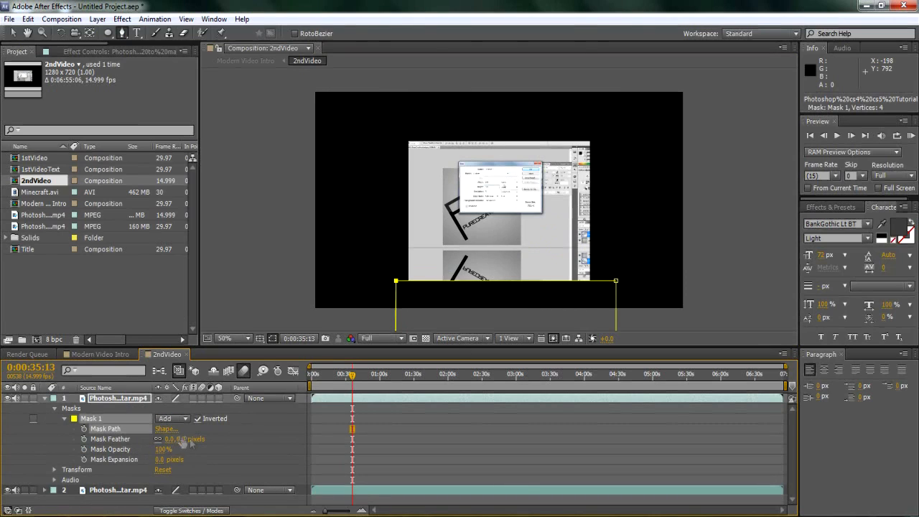
pyautogui.moveTo(178, 444); pyautogui.dragTo(243, 441)
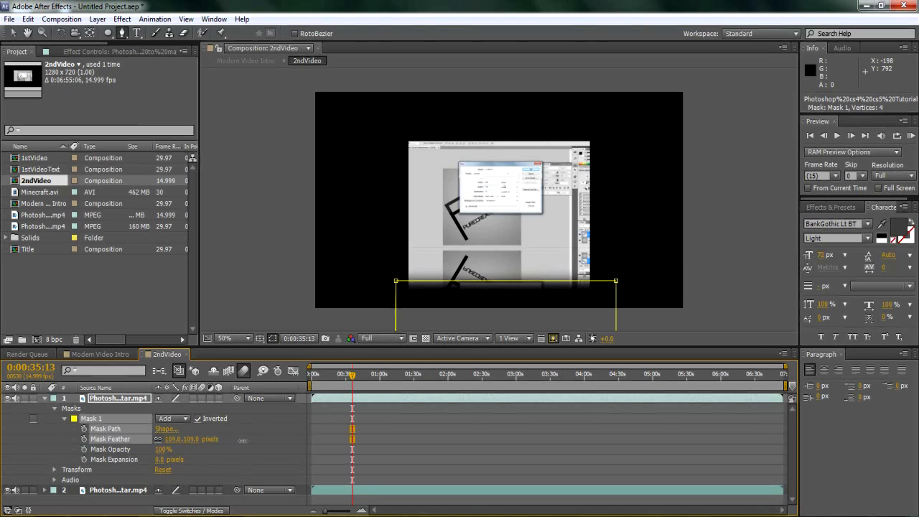
pyautogui.click(48, 399)
pyautogui.click(44, 398)
# Step: Lower the flipped clip layer's opacity to make it a faint reflection
pyautogui.click(111, 399)
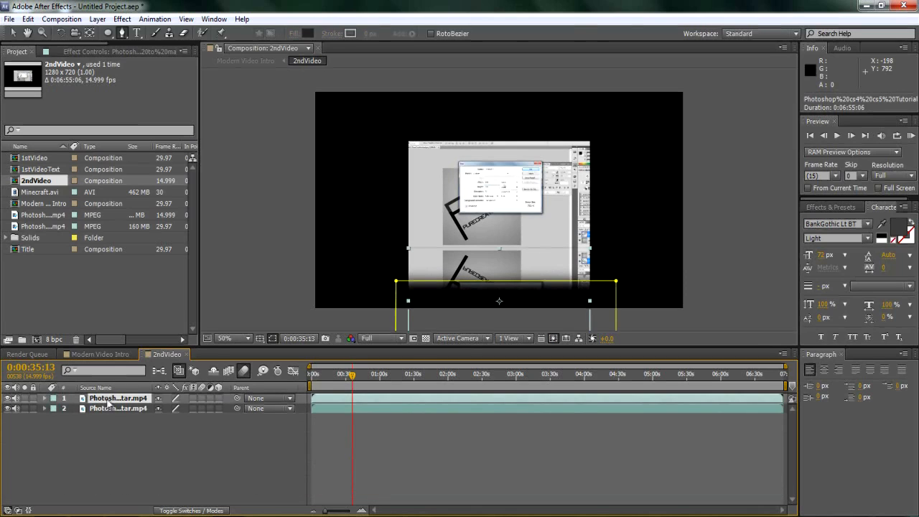
pyautogui.press('t')
pyautogui.moveTo(163, 411); pyautogui.dragTo(135, 426)
# Step: In the Modern Video Intro composition at 0;00;04;29, move the 2ndVideo layer past the frame's right edge to 1764, 360
pyautogui.click(109, 354)
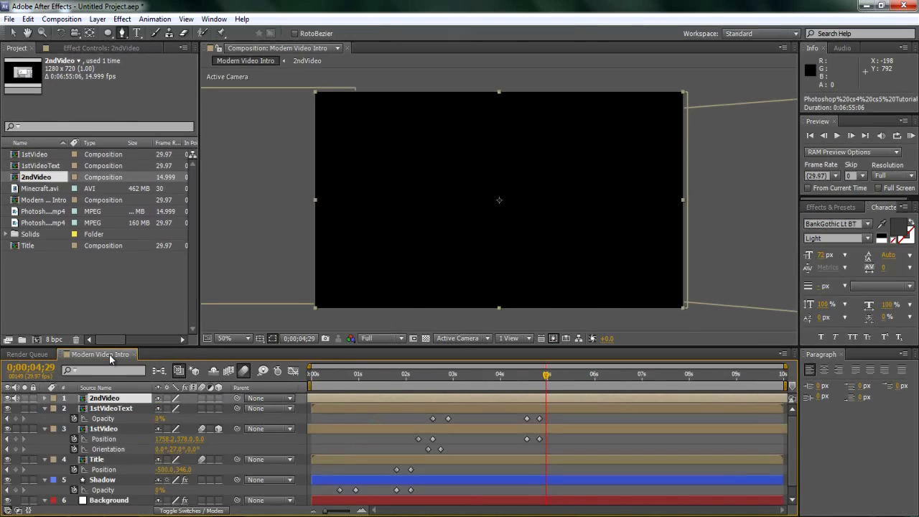
pyautogui.click(528, 380)
pyautogui.moveTo(528, 383); pyautogui.dragTo(547, 378)
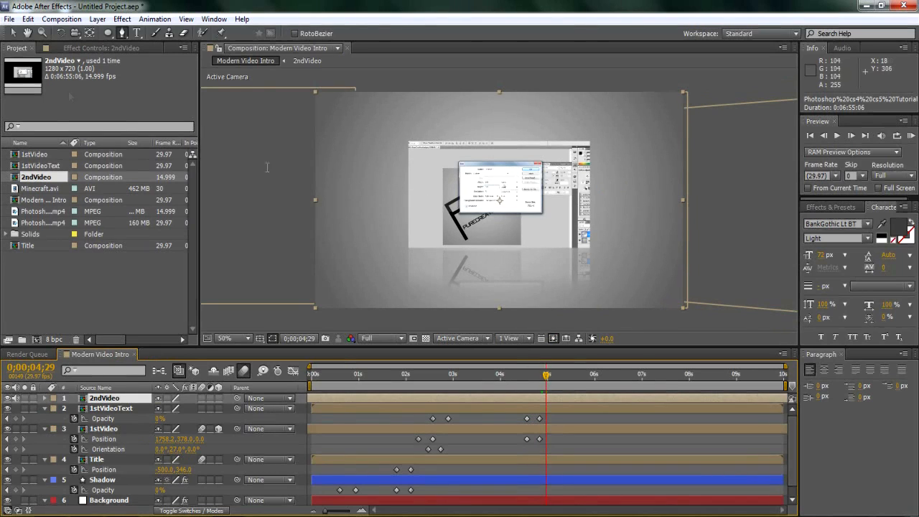
pyautogui.click(13, 32)
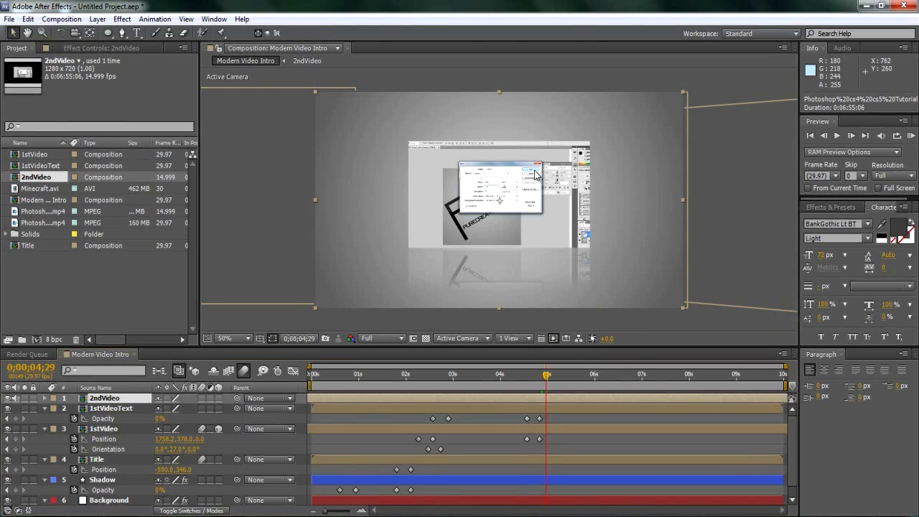
pyautogui.moveTo(467, 160); pyautogui.dragTo(789, 167)
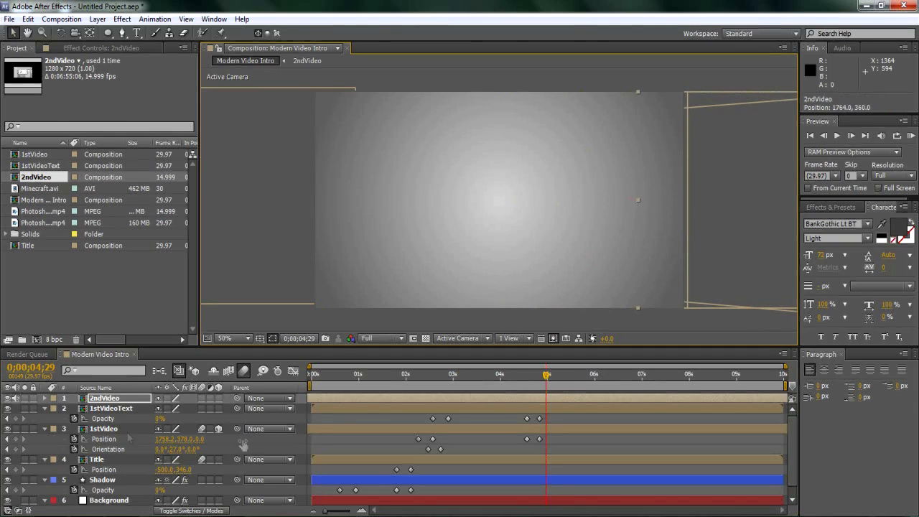
# Step: Keyframe the 2ndVideo layer's Position from 1764, 360 at 0;00;04;29 to 396, 360 at 0;00;05;08
pyautogui.press('Return')
pyautogui.press('p')
pyautogui.click(73, 408)
pyautogui.moveTo(543, 374); pyautogui.dragTo(560, 376)
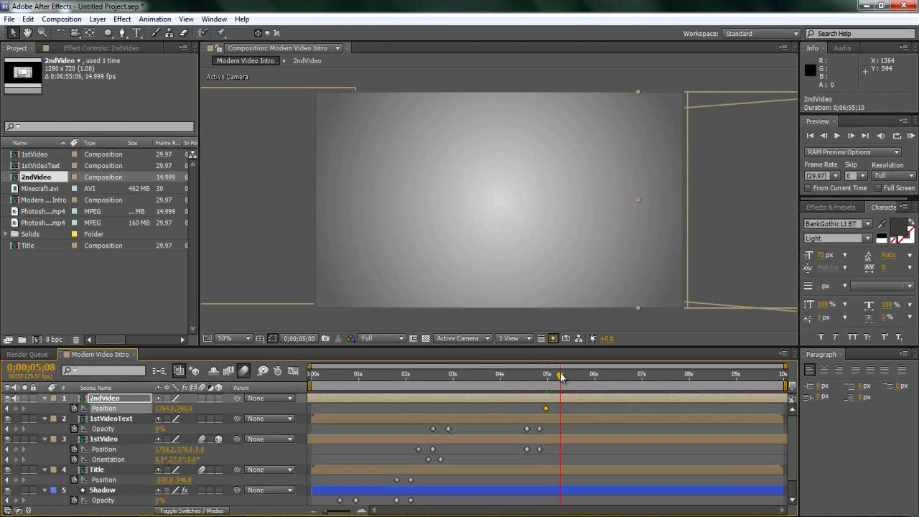
pyautogui.moveTo(738, 246); pyautogui.dragTo(353, 195)
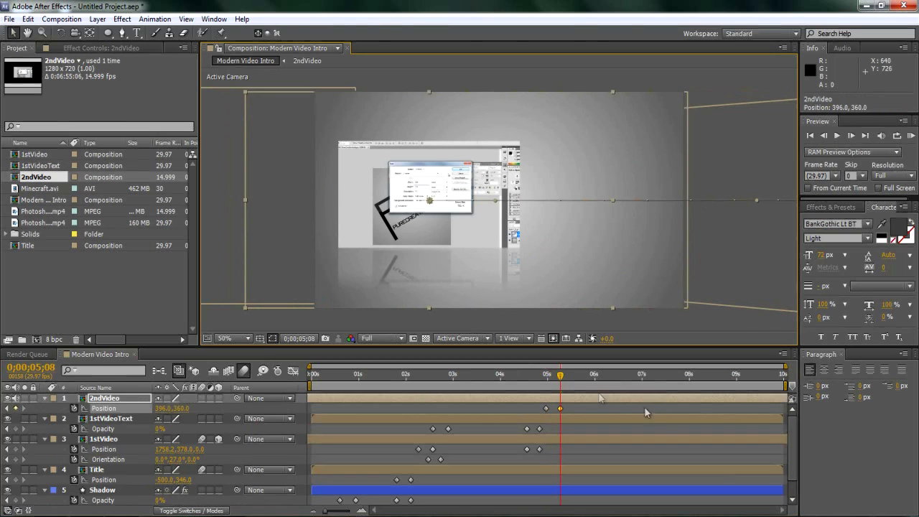
# Step: Make 2ndVideo a 3D layer and add Orientation keyframes at 0;00;04;29 and 0;00;05;12
pyautogui.moveTo(558, 378)
pyautogui.mouseDown()
pyautogui.moveTo(543, 378)
pyautogui.moveTo(568, 378)
pyautogui.mouseUp()
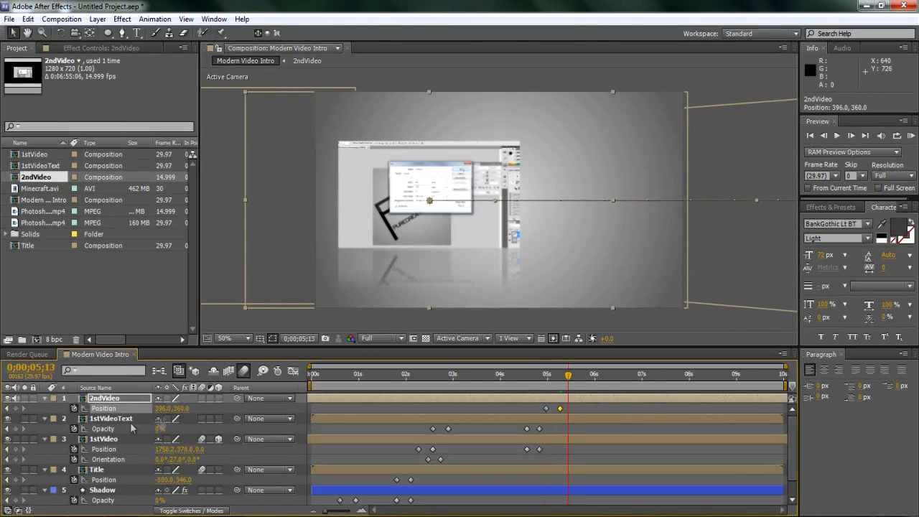
pyautogui.moveTo(553, 379)
pyautogui.mouseDown()
pyautogui.moveTo(567, 378)
pyautogui.moveTo(549, 378)
pyautogui.moveTo(563, 388)
pyautogui.moveTo(547, 379)
pyautogui.mouseUp()
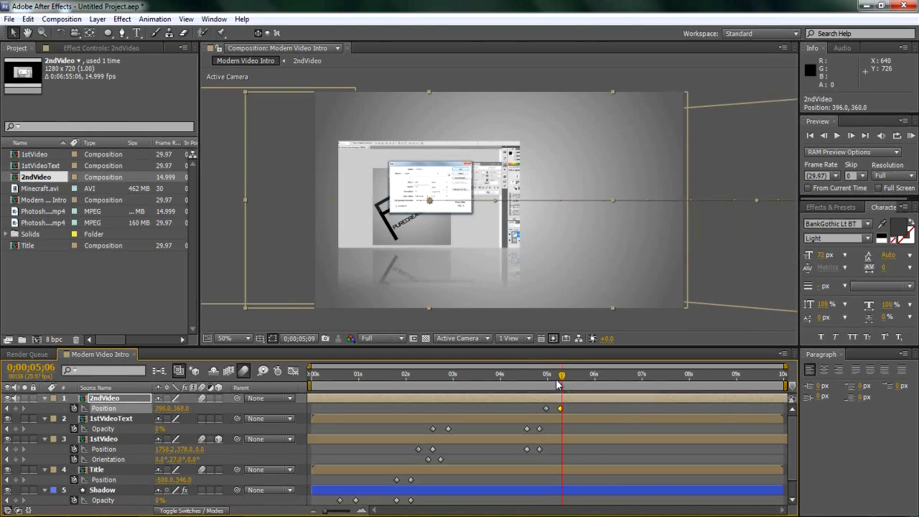
pyautogui.click(219, 397)
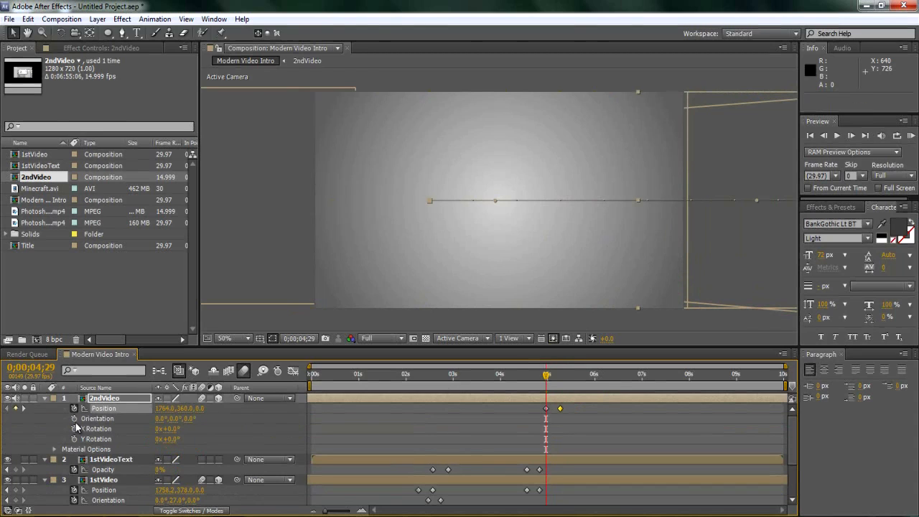
pyautogui.click(74, 418)
pyautogui.moveTo(546, 420); pyautogui.dragTo(553, 420)
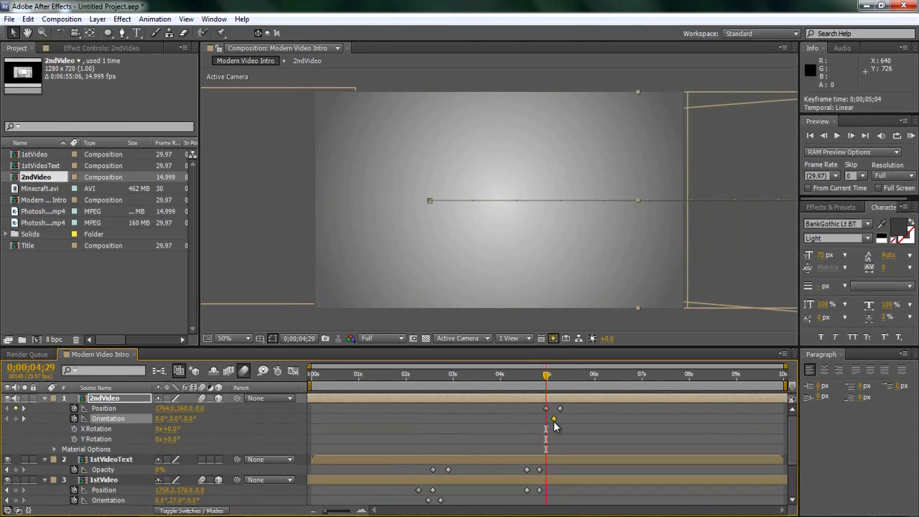
pyautogui.click(555, 376)
pyautogui.moveTo(555, 378); pyautogui.dragTo(547, 376)
pyautogui.moveTo(555, 425); pyautogui.dragTo(548, 424)
pyautogui.moveTo(545, 375); pyautogui.dragTo(563, 386)
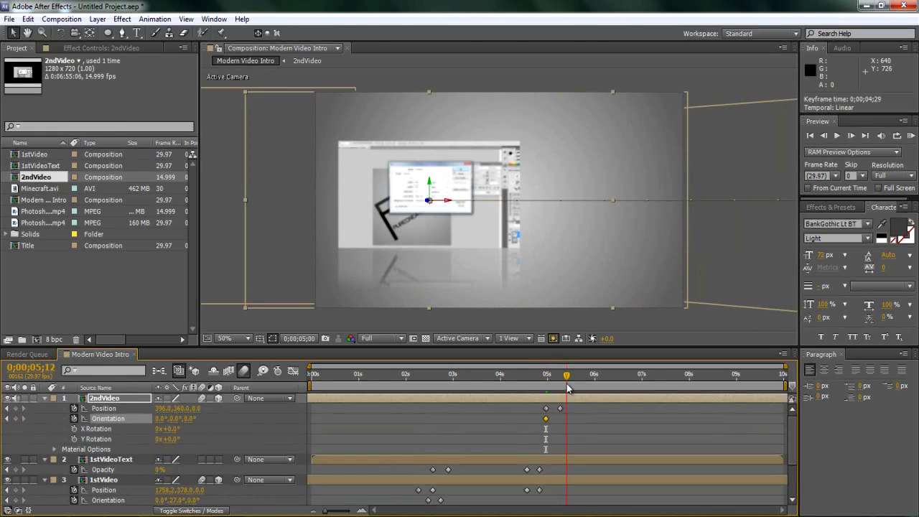
pyautogui.moveTo(567, 383)
pyautogui.mouseDown()
pyautogui.moveTo(415, 402)
pyautogui.moveTo(567, 398)
pyautogui.mouseUp()
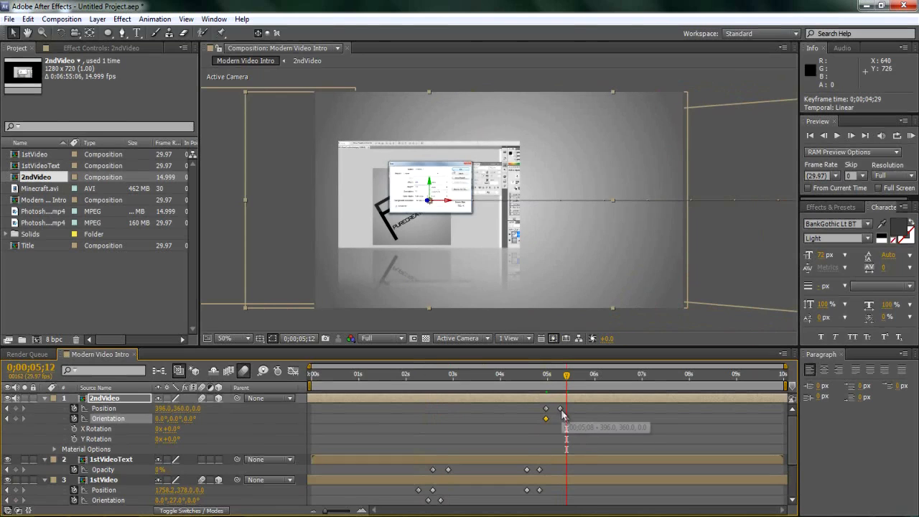
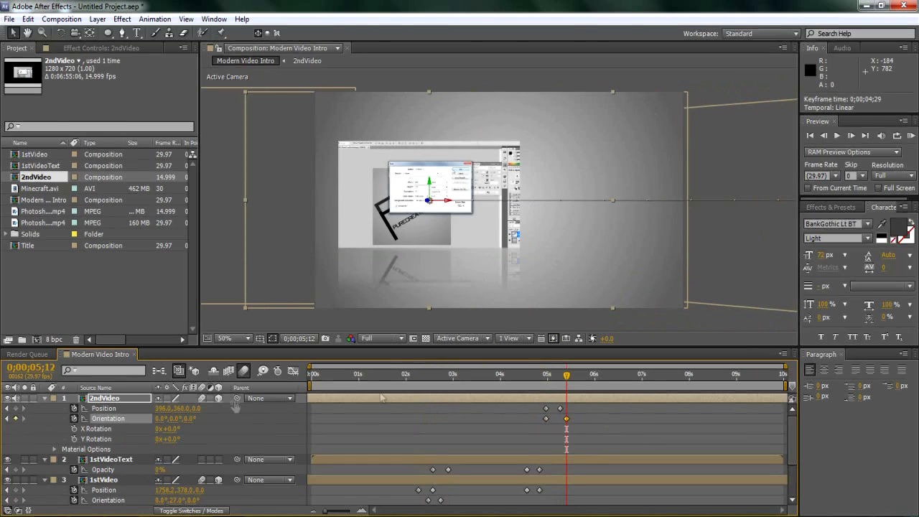
# Step: Set the 2ndVideo layer's Y orientation to 132° at the 0;00;04;29 keyframe
pyautogui.moveTo(567, 375); pyautogui.dragTo(546, 376)
pyautogui.scroll(-2, 674, 255)
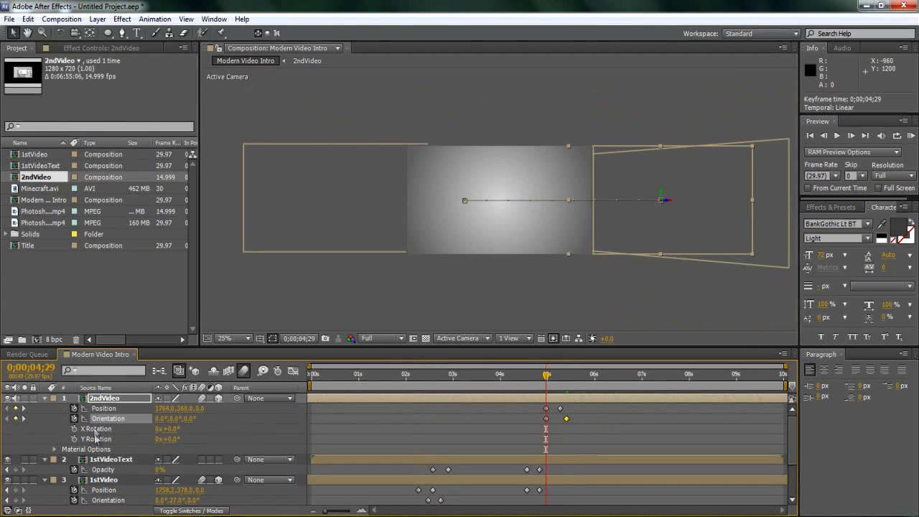
pyautogui.moveTo(173, 422); pyautogui.dragTo(241, 431)
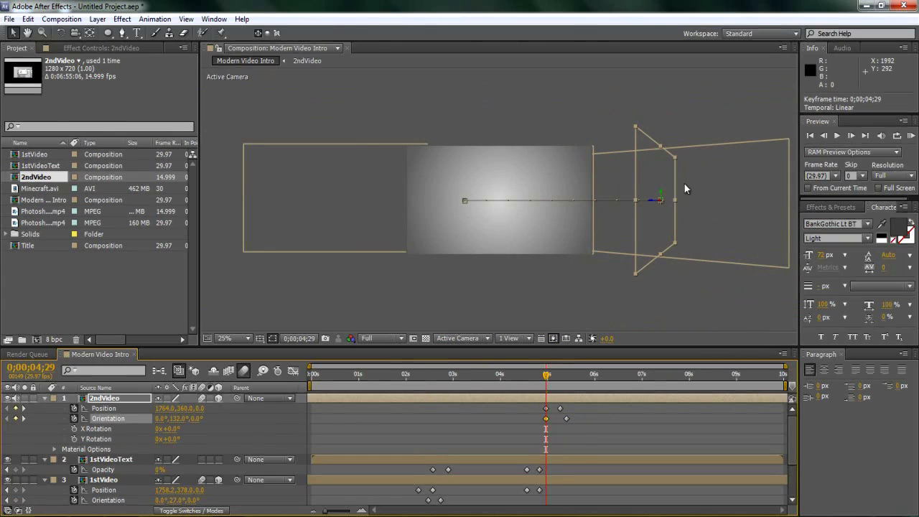
pyautogui.scroll(2, 546, 202)
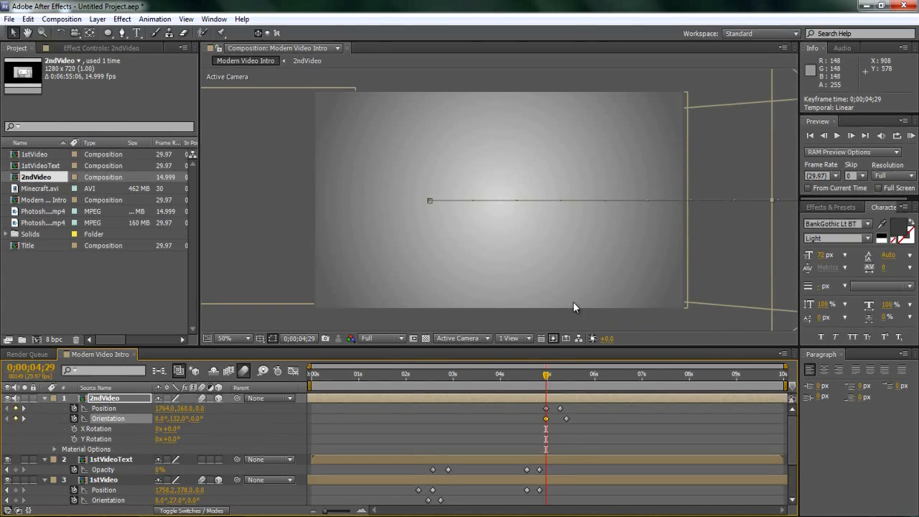
# Step: Set the 2ndVideo layer's Y orientation to 330° at the 0;00;05;12 keyframe
pyautogui.moveTo(548, 381); pyautogui.dragTo(571, 397)
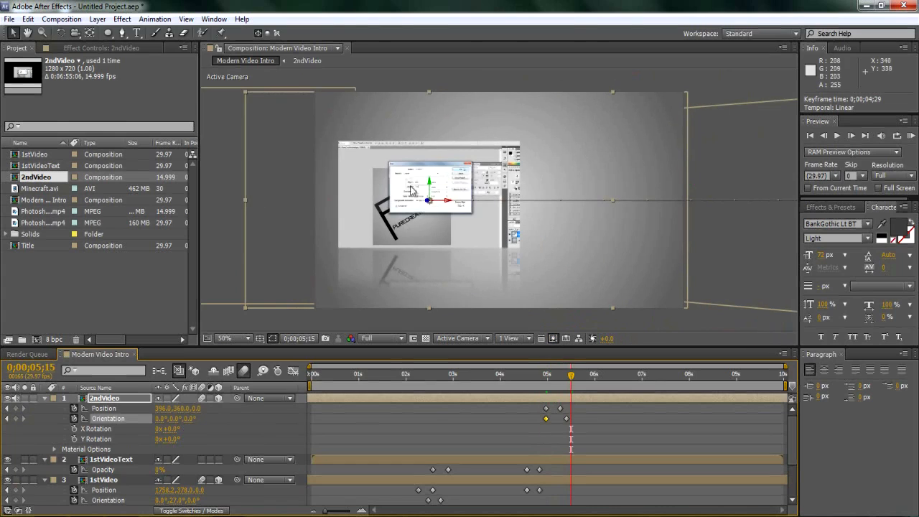
pyautogui.moveTo(572, 378); pyautogui.dragTo(567, 378)
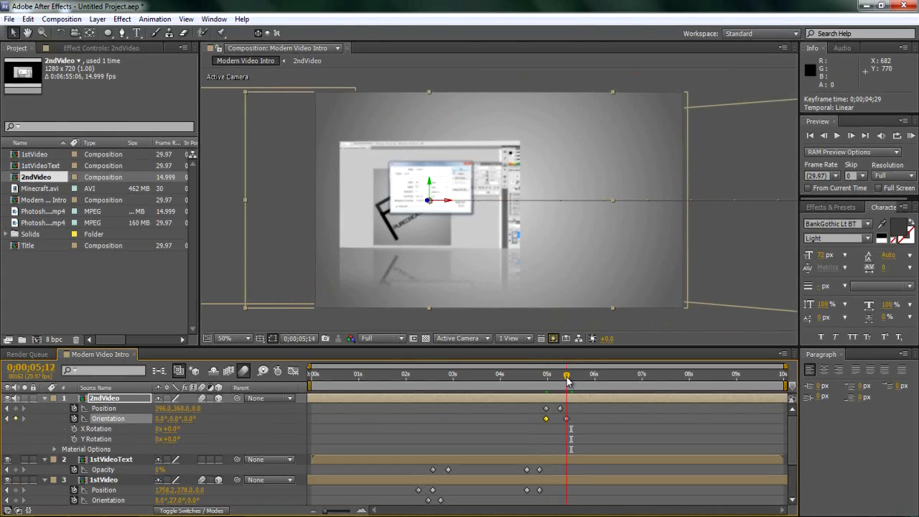
pyautogui.click(566, 418)
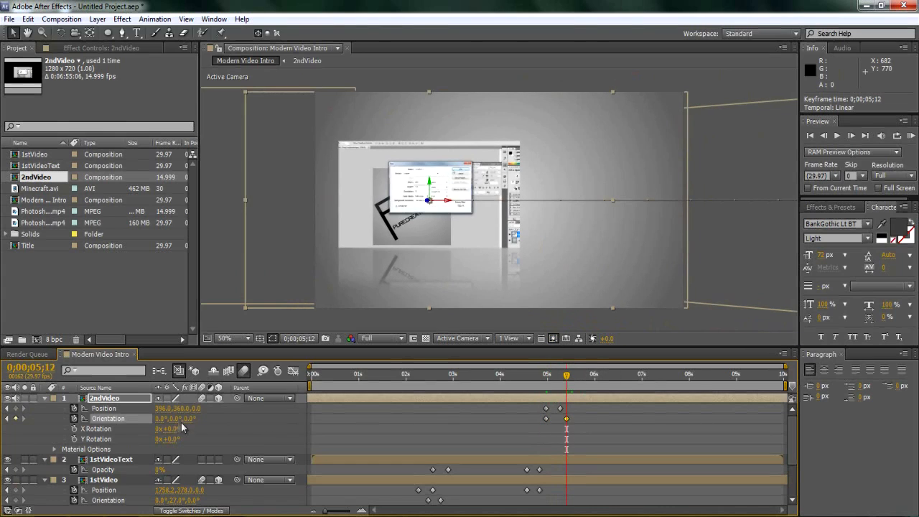
pyautogui.moveTo(172, 419); pyautogui.dragTo(147, 431)
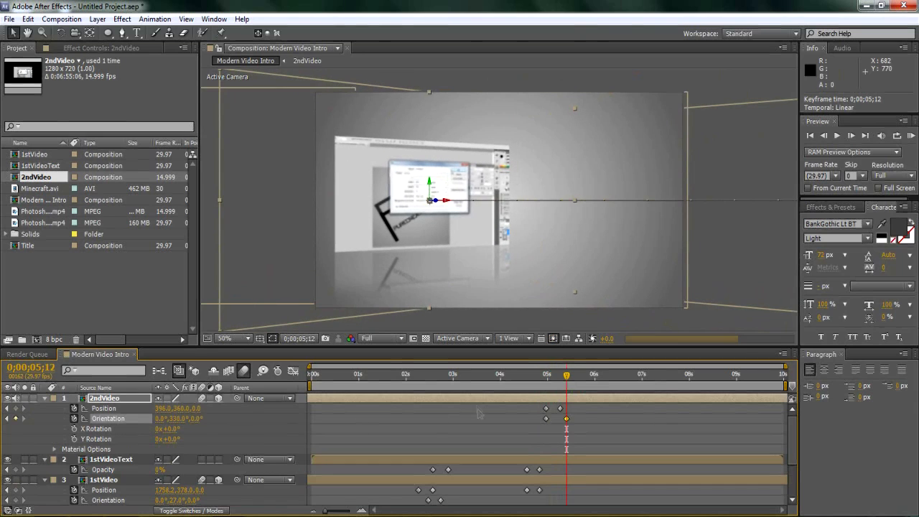
pyautogui.moveTo(567, 378); pyautogui.dragTo(571, 401)
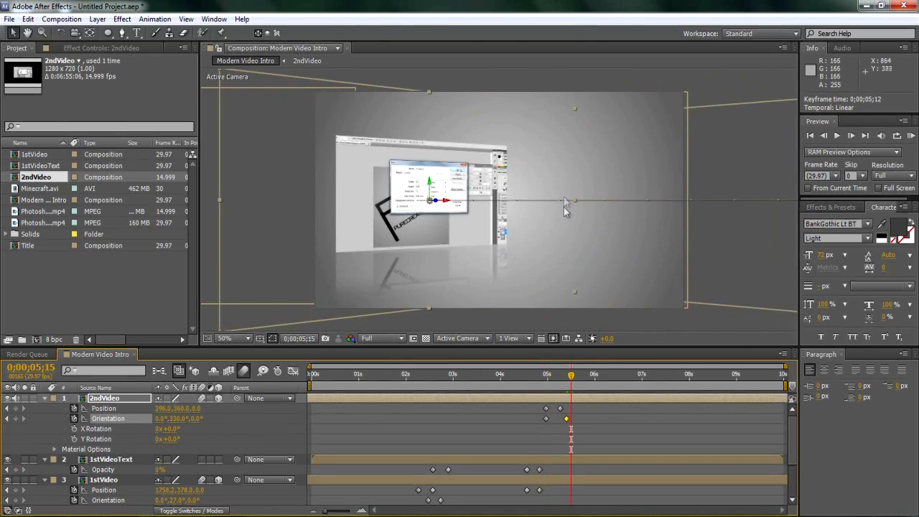
pyautogui.click(137, 32)
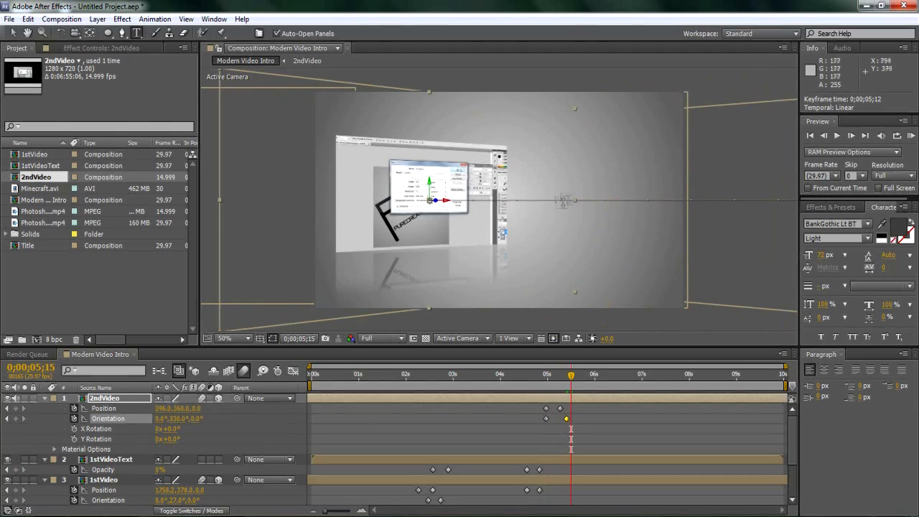
pyautogui.click(557, 199)
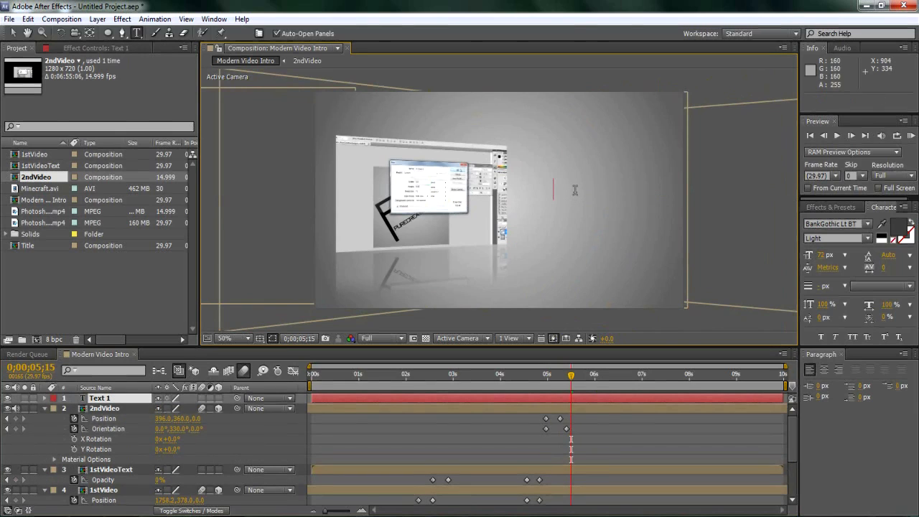
pyautogui.write('ON')
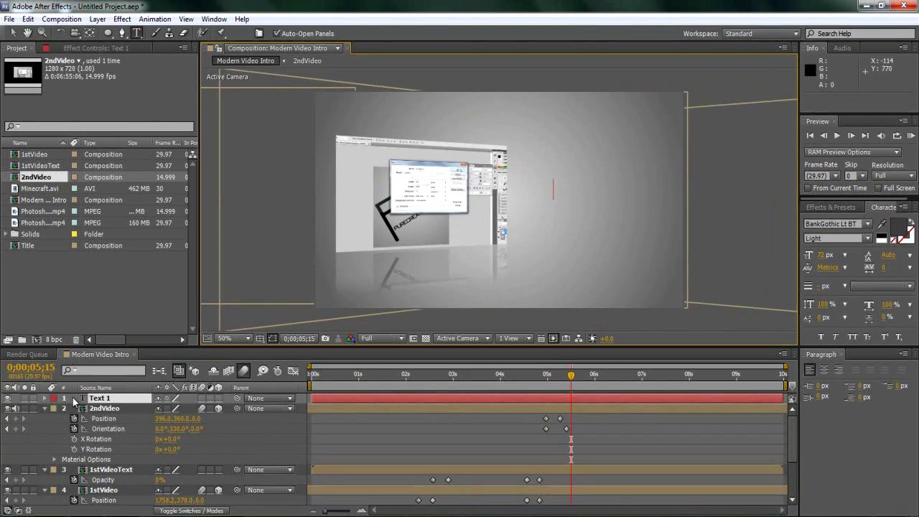
pyautogui.press('Delete')
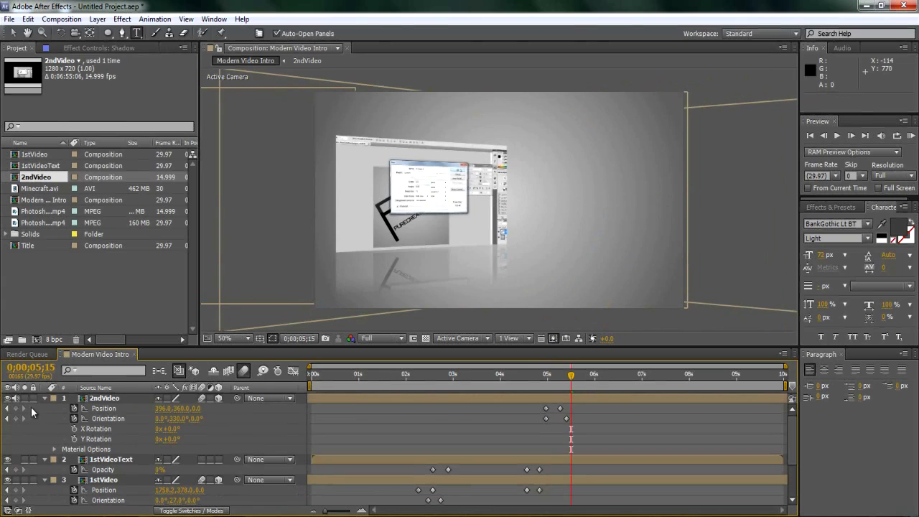
# Step: Add the caption text "On Photoshop" beside the tilted clip and position it at 700, 388
pyautogui.moveTo(572, 373); pyautogui.dragTo(575, 395)
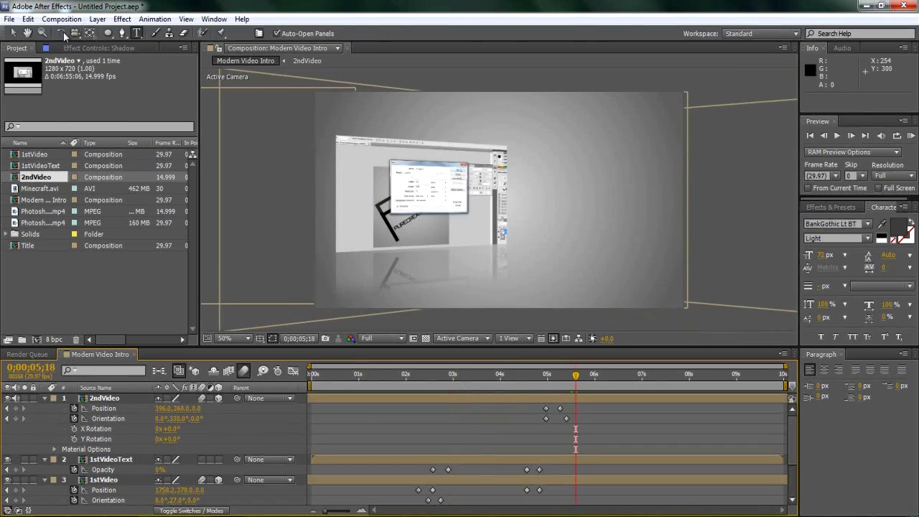
pyautogui.click(533, 201)
pyautogui.write('PO')
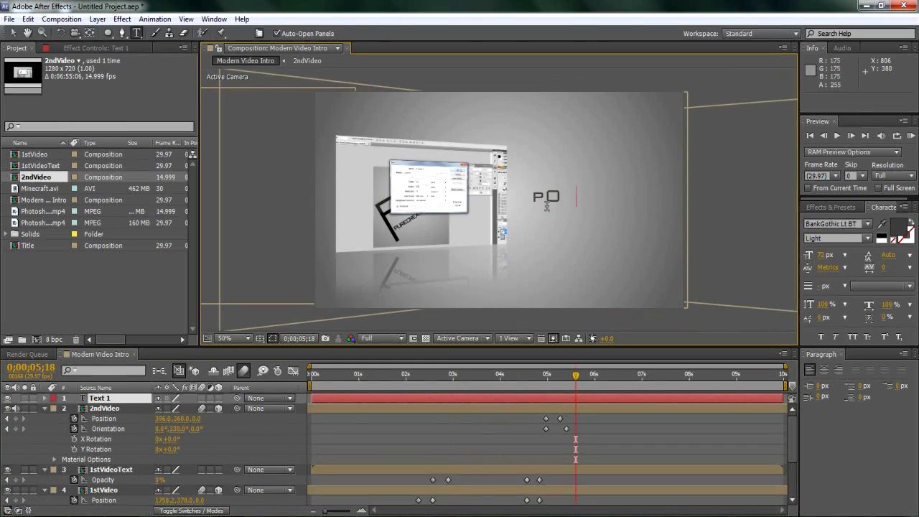
pyautogui.write('N')
pyautogui.write('o')
pyautogui.write(' P hotosho')
pyautogui.write('p')
pyautogui.click(12, 32)
pyautogui.moveTo(545, 208); pyautogui.dragTo(550, 205)
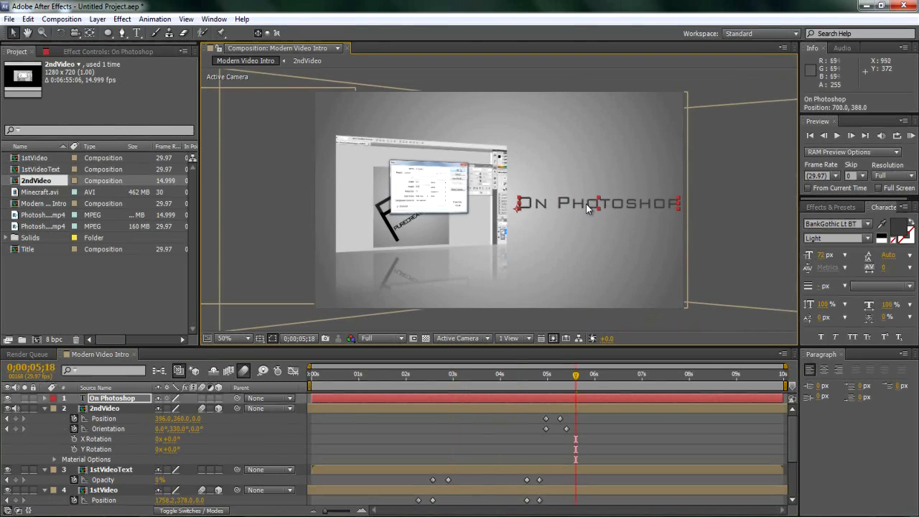
pyautogui.click(738, 212)
pyautogui.click(532, 205)
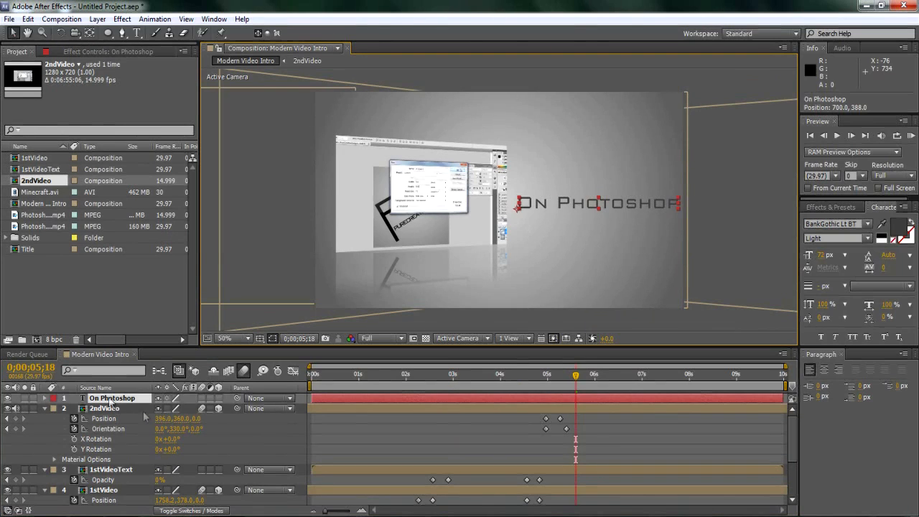
# Step: Fade in the On Photoshop caption with Opacity keyframes of 0% at 0;00;05;08 and 100% at 0;00;05;17
pyautogui.moveTo(575, 376); pyautogui.dragTo(560, 390)
pyautogui.click(560, 419)
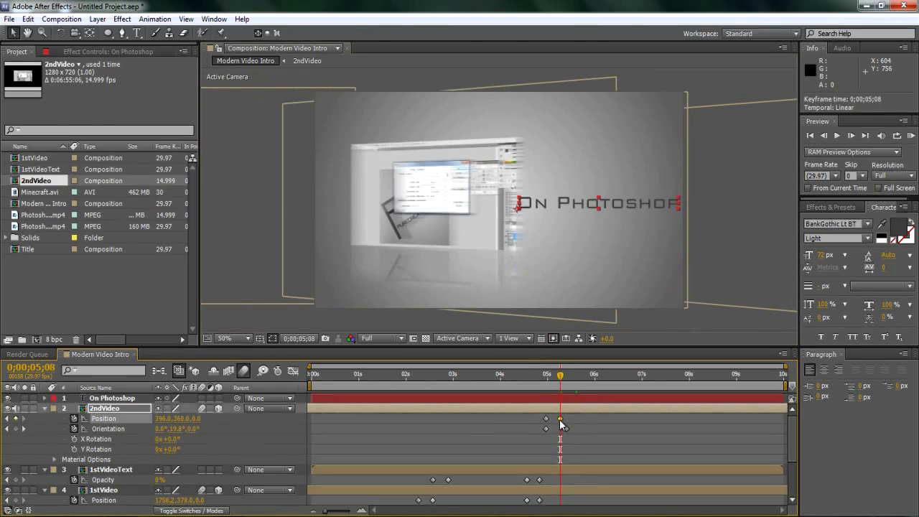
pyautogui.click(106, 399)
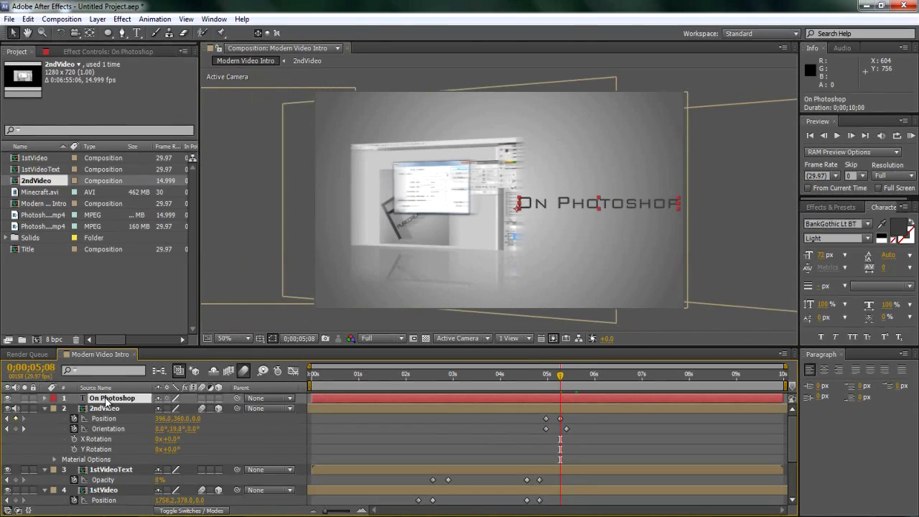
pyautogui.press('t')
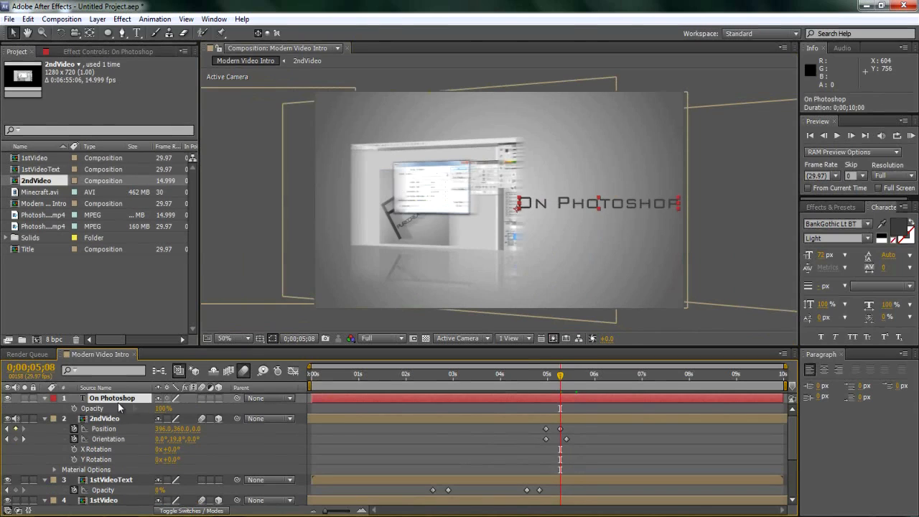
pyautogui.click(74, 408)
pyautogui.moveTo(161, 409); pyautogui.dragTo(83, 417)
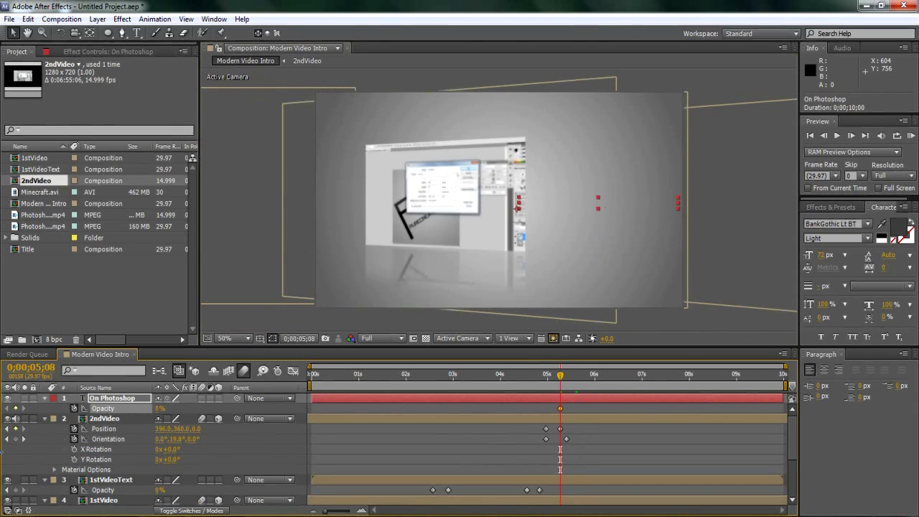
pyautogui.moveTo(560, 375); pyautogui.dragTo(574, 382)
pyautogui.moveTo(160, 408); pyautogui.dragTo(320, 407)
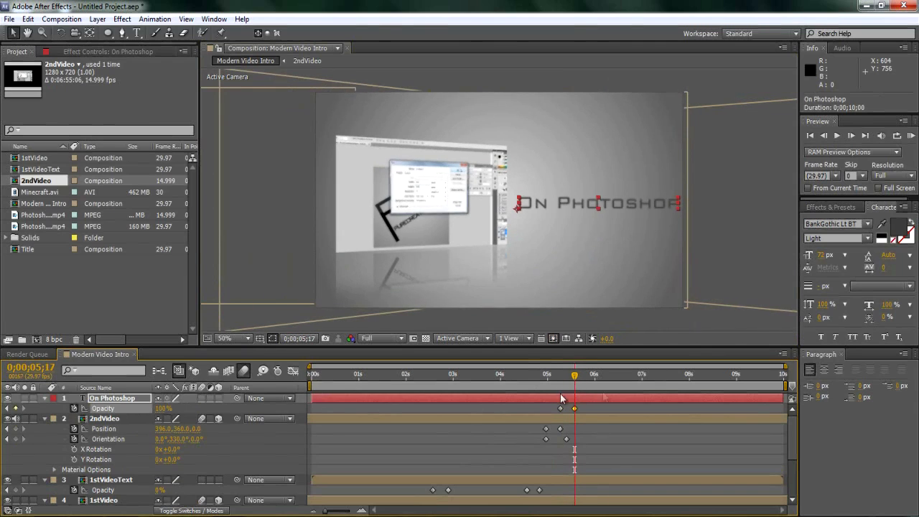
pyautogui.moveTo(574, 375); pyautogui.dragTo(579, 392)
pyautogui.click(728, 95)
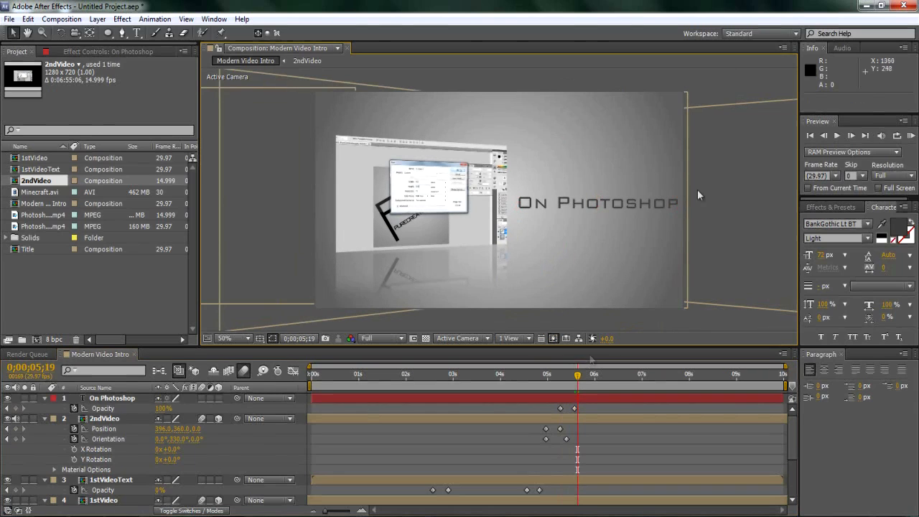
# Step: Fade out the On Photoshop caption with Opacity keyframes of 100% at 0;00;07;08 and 0% at 0;00;07;16
pyautogui.moveTo(582, 380); pyautogui.dragTo(658, 387)
pyautogui.click(14, 408)
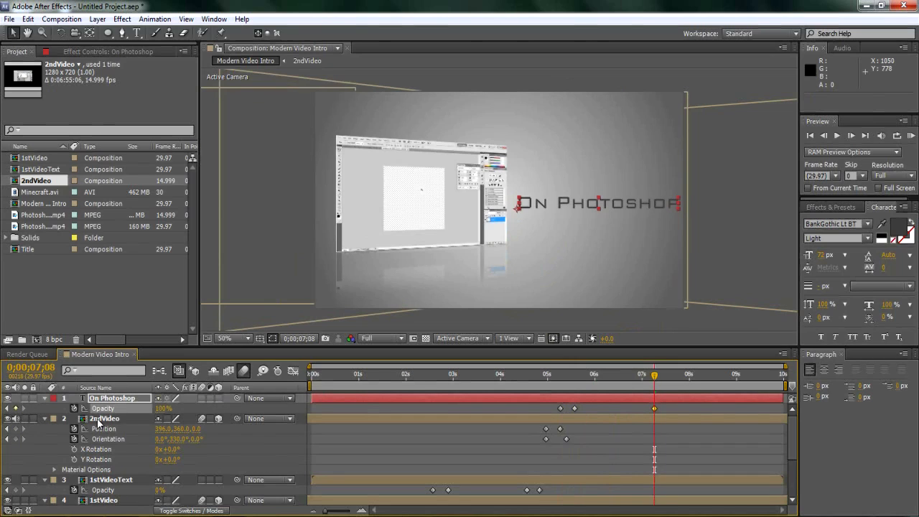
pyautogui.moveTo(656, 378); pyautogui.dragTo(667, 378)
pyautogui.moveTo(161, 408); pyautogui.dragTo(86, 409)
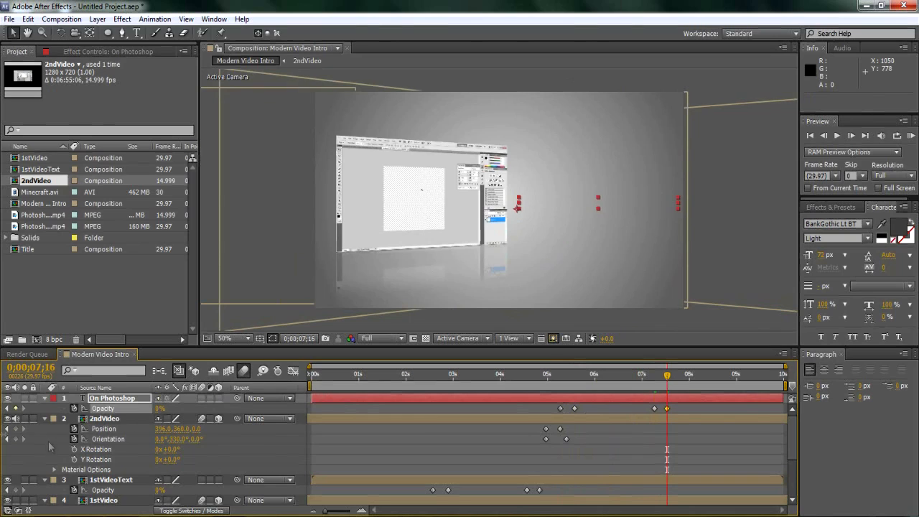
pyautogui.moveTo(666, 381)
pyautogui.mouseDown()
pyautogui.moveTo(646, 385)
pyautogui.moveTo(678, 382)
pyautogui.mouseUp()
pyautogui.click(674, 378)
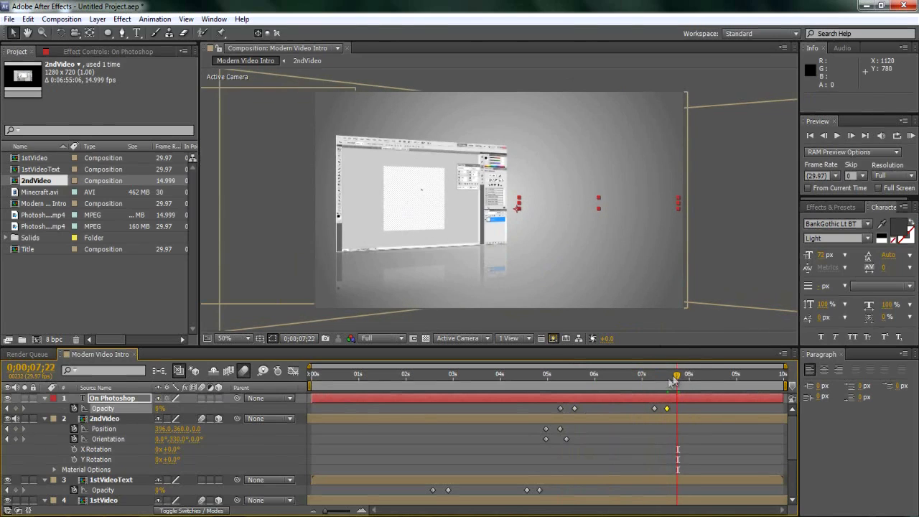
pyautogui.click(654, 390)
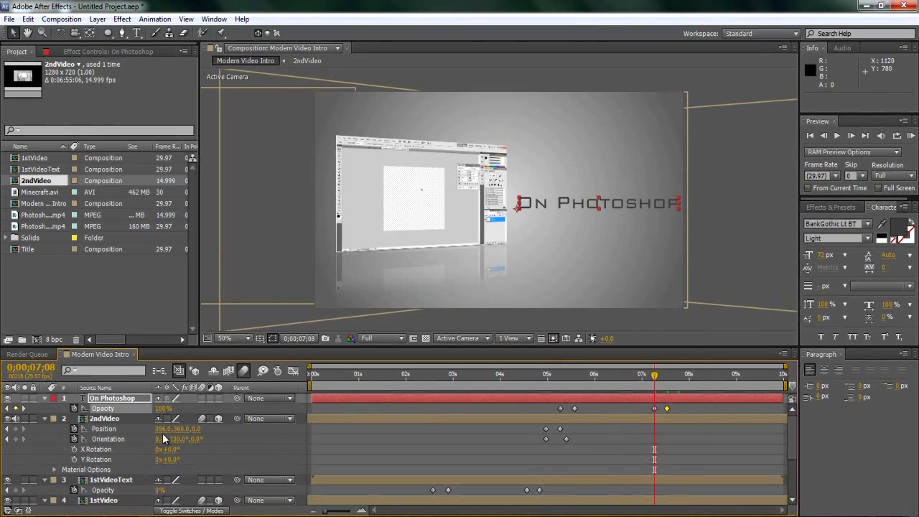
# Step: Slide the 2ndVideo layer out of frame with Position keyframes of 396, 360 at 0;00;07;08 and -520.4, 360 at 0;00;07;16
pyautogui.click(15, 430)
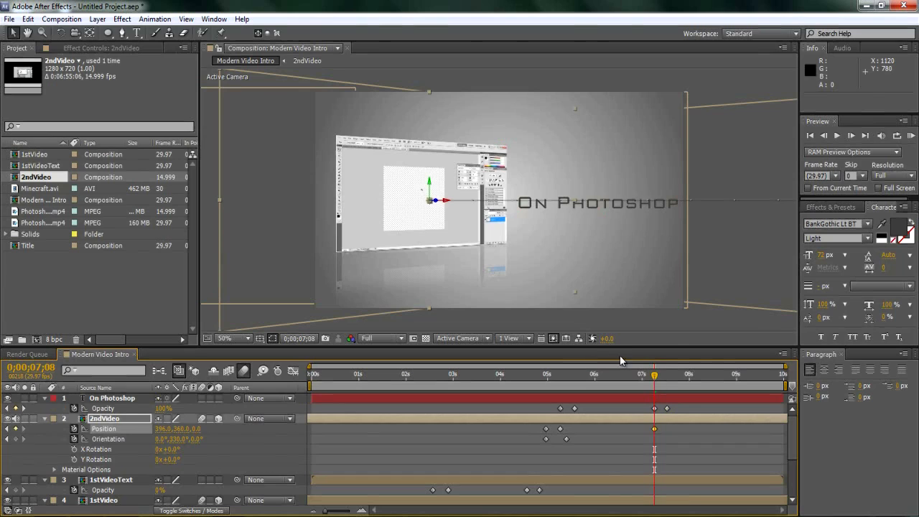
pyautogui.moveTo(659, 379); pyautogui.dragTo(670, 380)
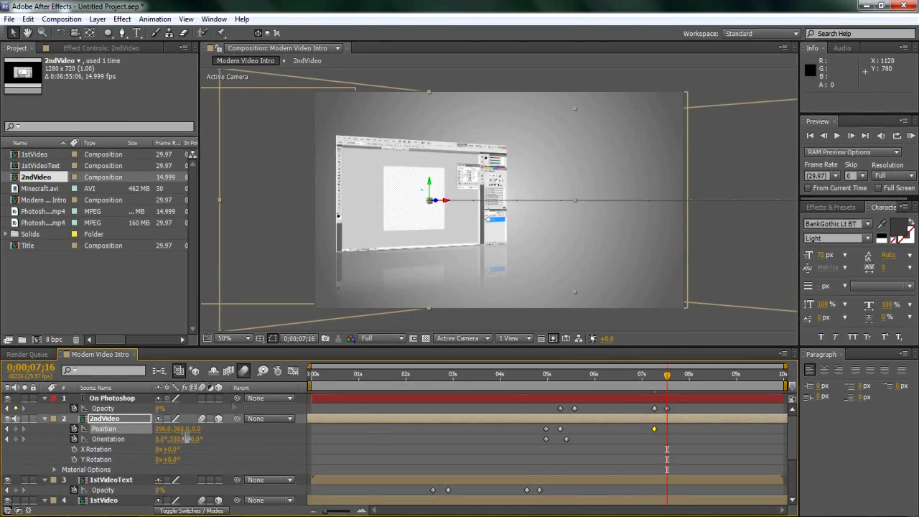
pyautogui.moveTo(402, 199); pyautogui.dragTo(123, 235)
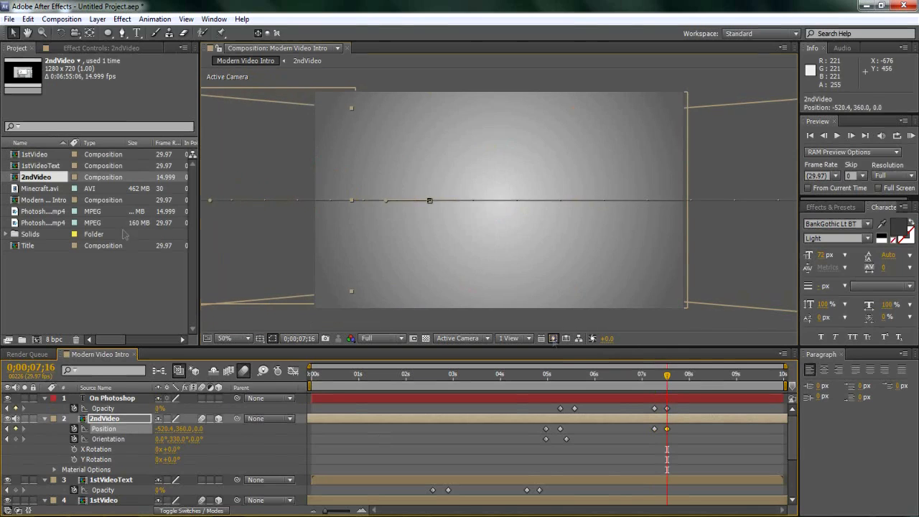
pyautogui.moveTo(666, 379); pyautogui.dragTo(610, 402)
pyautogui.moveTo(535, 408); pyautogui.dragTo(670, 423)
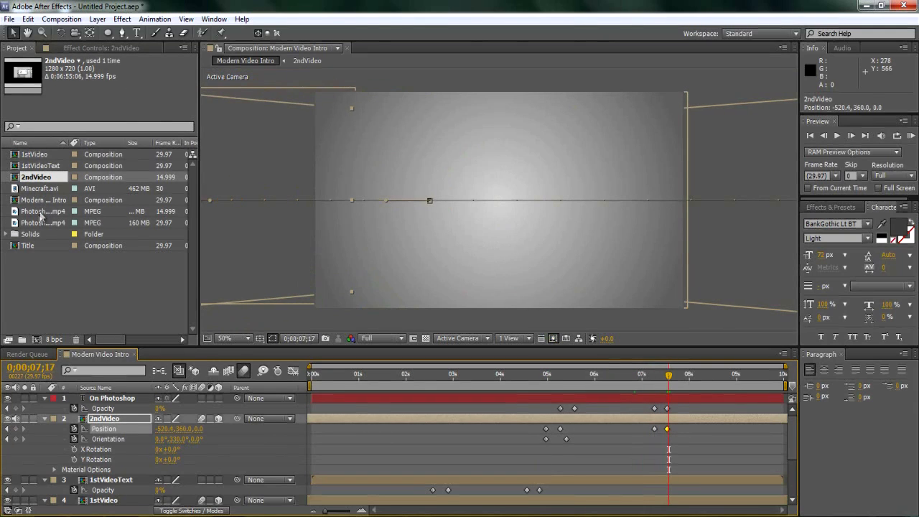
# Step: Add Minecraft.avi as the top layer of the Modern Video Intro composition and scale it to 85%
pyautogui.moveTo(40, 189); pyautogui.dragTo(501, 202)
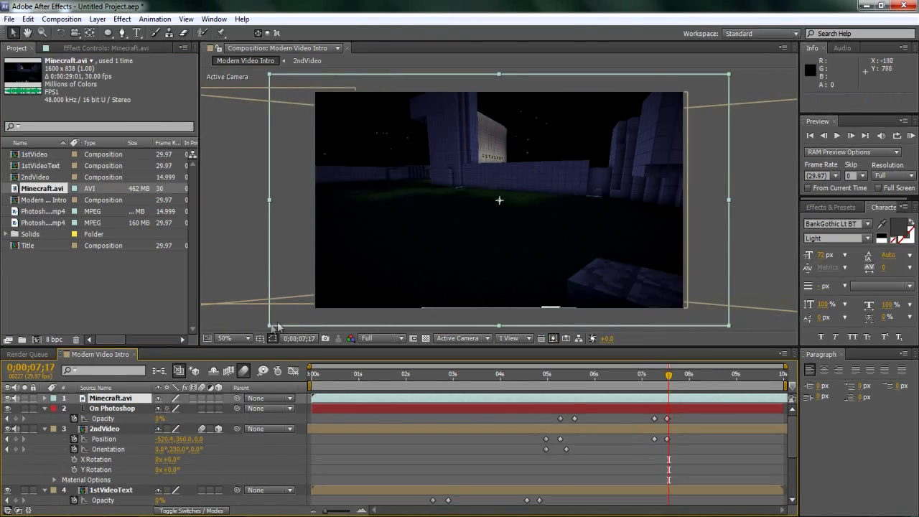
pyautogui.moveTo(270, 327); pyautogui.dragTo(304, 311)
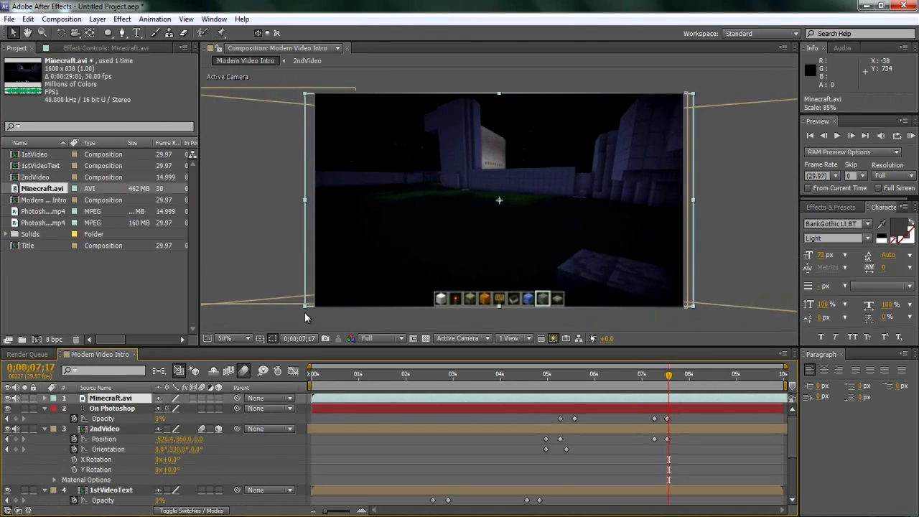
pyautogui.click(228, 178)
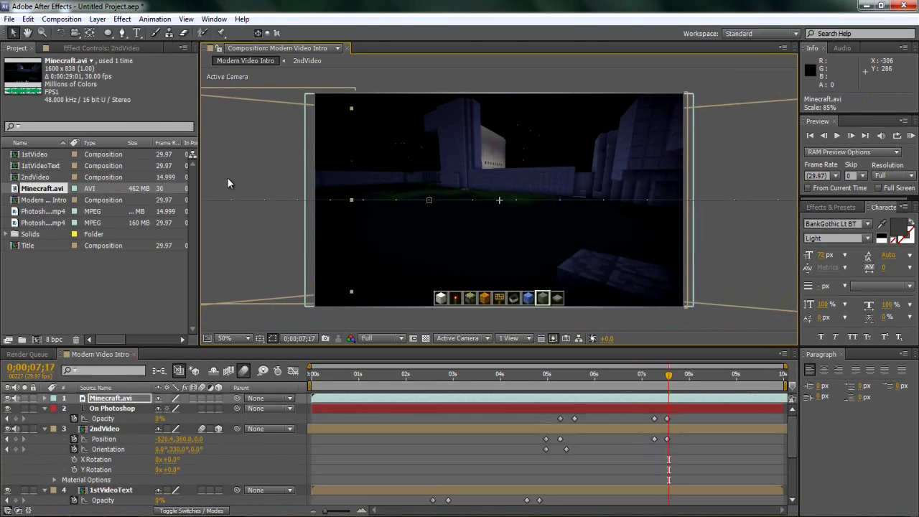
# Step: Pre-compose the Minecraft.avi layer as "3rd", leaving all attributes in Modern Video Intro
pyautogui.click(403, 176)
pyautogui.click(97, 19)
pyautogui.click(127, 463)
pyautogui.write('3rd')
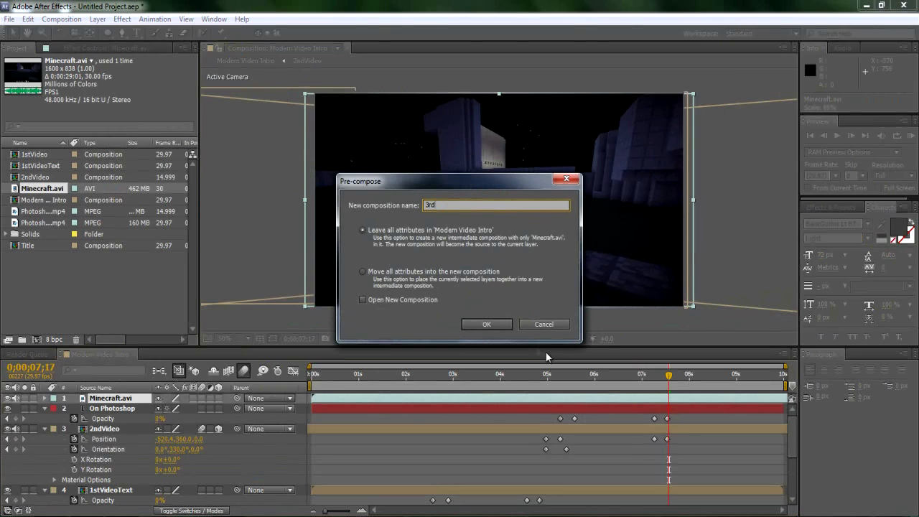
pyautogui.click(484, 324)
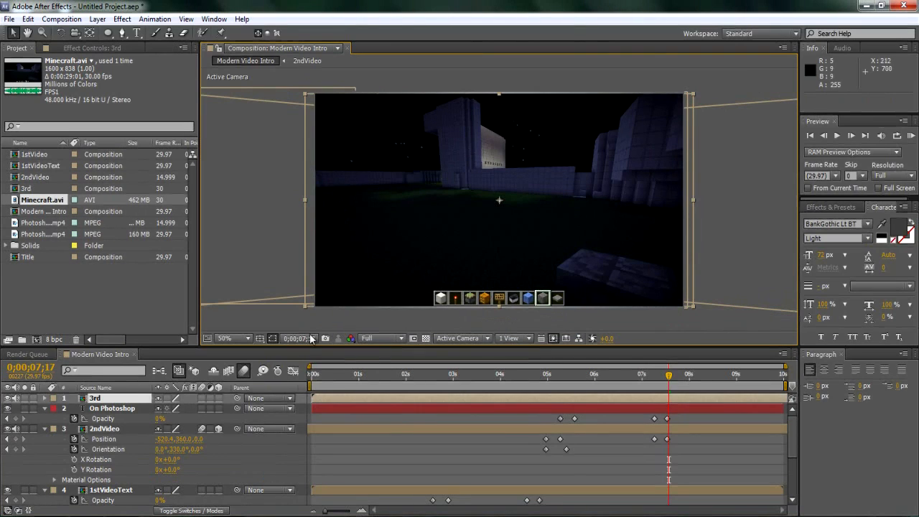
# Step: Inside the 3rd composition, scale the Minecraft clip to 47% and position it at 806, 389
pyautogui.doubleClick(100, 399)
pyautogui.moveTo(267, 329); pyautogui.dragTo(396, 254)
pyautogui.scroll(-2, 527, 208)
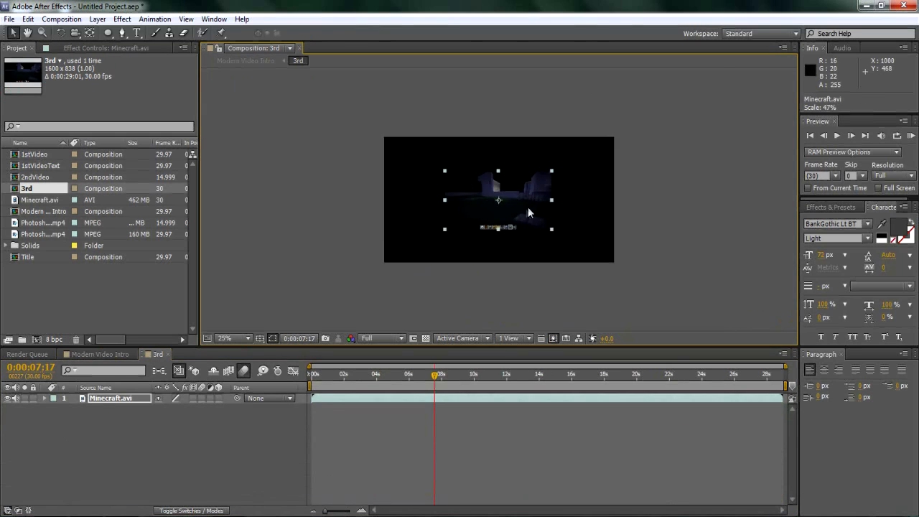
pyautogui.scroll(2, 524, 208)
pyautogui.moveTo(500, 199); pyautogui.dragTo(503, 190)
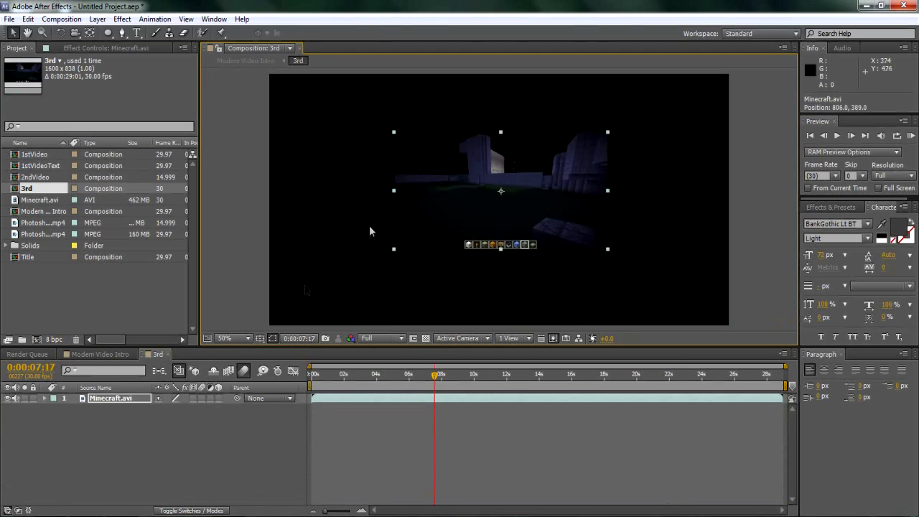
# Step: Duplicate the Minecraft clip, flip the copy vertically to 47%, -47%, and place it directly below the original as a reflection
pyautogui.hotkey('ctrl', 'd')
pyautogui.moveTo(501, 248); pyautogui.dragTo(504, 132)
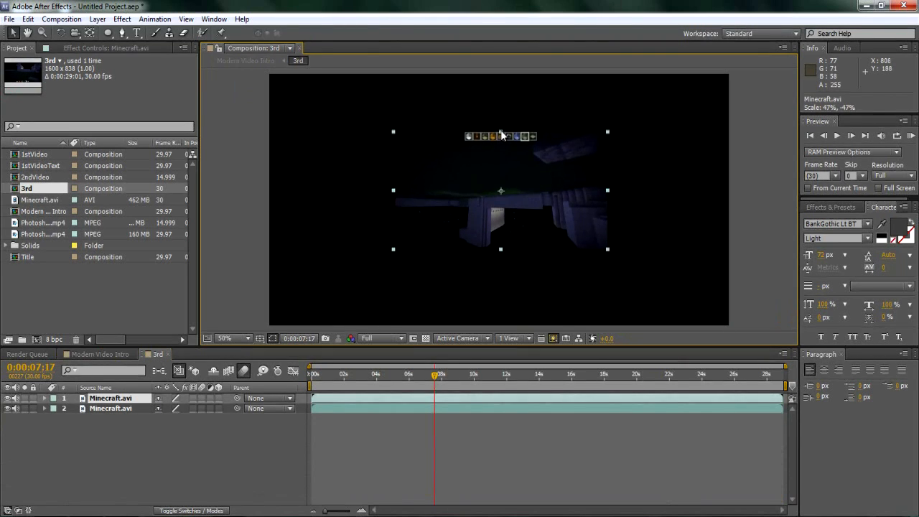
pyautogui.moveTo(527, 174); pyautogui.dragTo(525, 293)
pyautogui.press('Up')
pyautogui.press('Up')
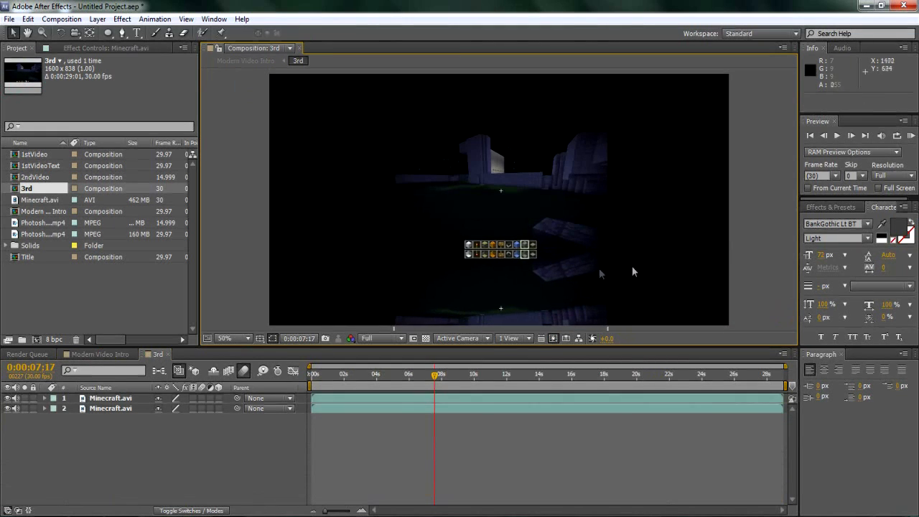
# Step: Draw a four-point mask with the Pen tool around the lower part of the flipped Minecraft clip
pyautogui.click(122, 32)
pyautogui.click(375, 291)
pyautogui.click(653, 297)
pyautogui.press(',')
pyautogui.press(',')
pyautogui.press(',')
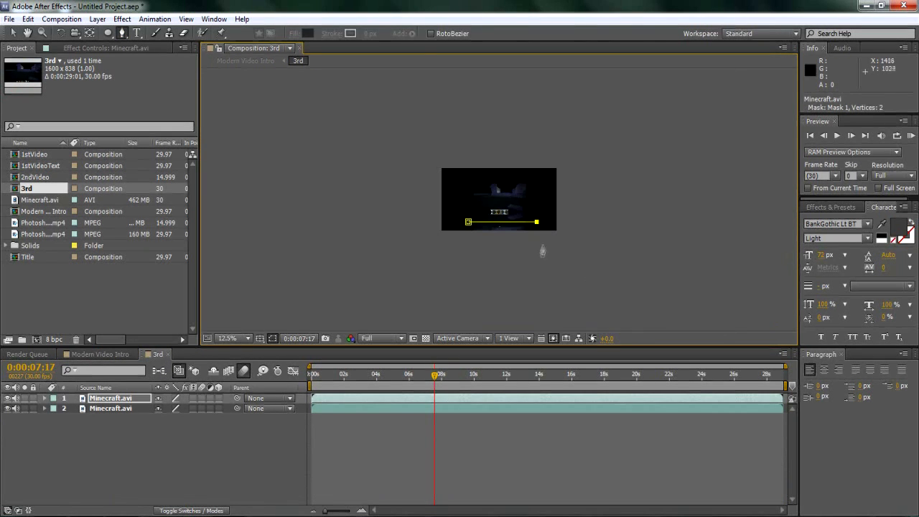
pyautogui.click(466, 251)
pyautogui.press('.')
pyautogui.press('.')
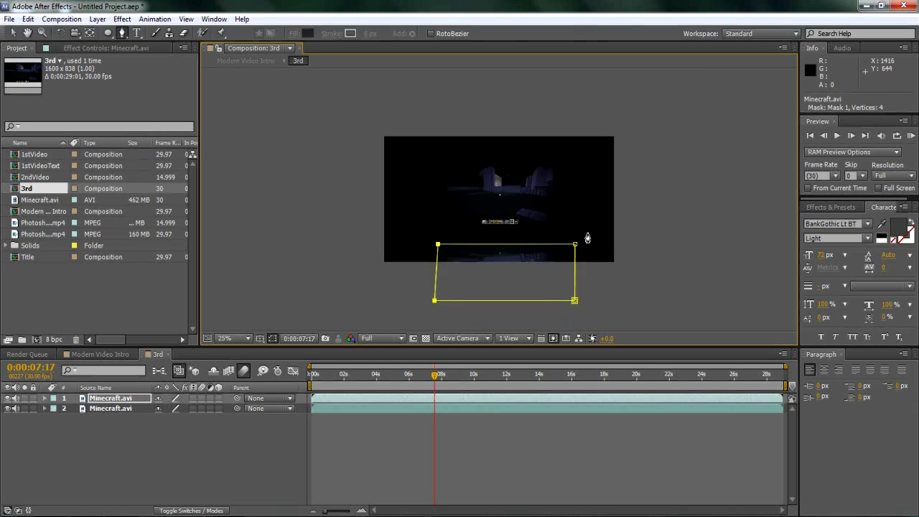
# Step: Invert the reflection's mask and set its feather to 47 pixels
pyautogui.click(45, 399)
pyautogui.click(53, 410)
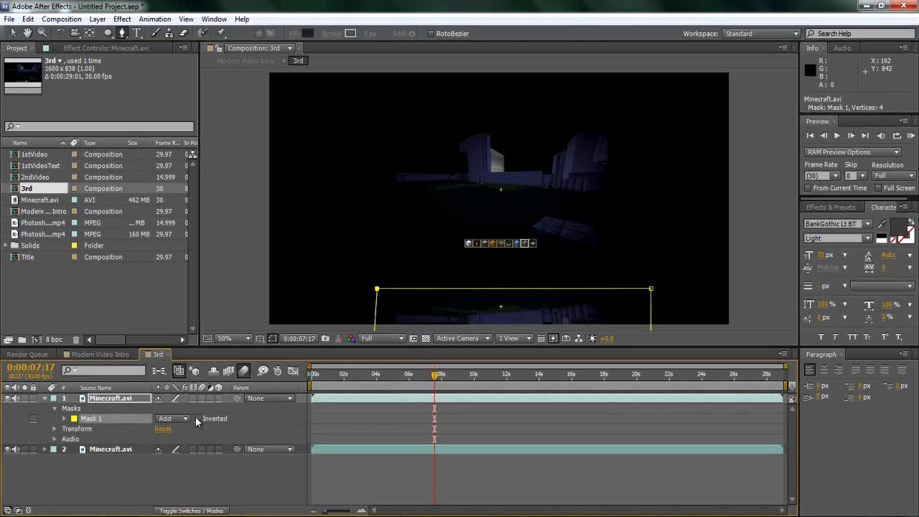
pyautogui.click(197, 419)
pyautogui.click(64, 419)
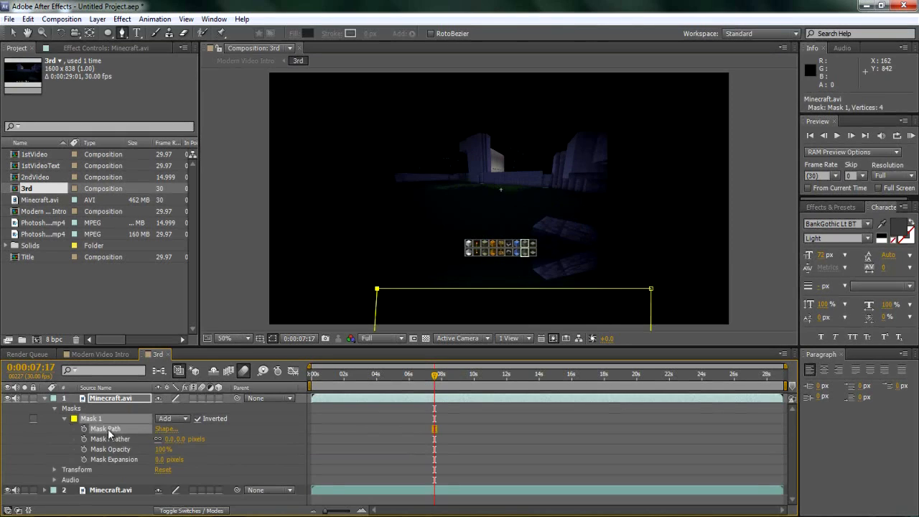
pyautogui.moveTo(180, 442); pyautogui.dragTo(224, 441)
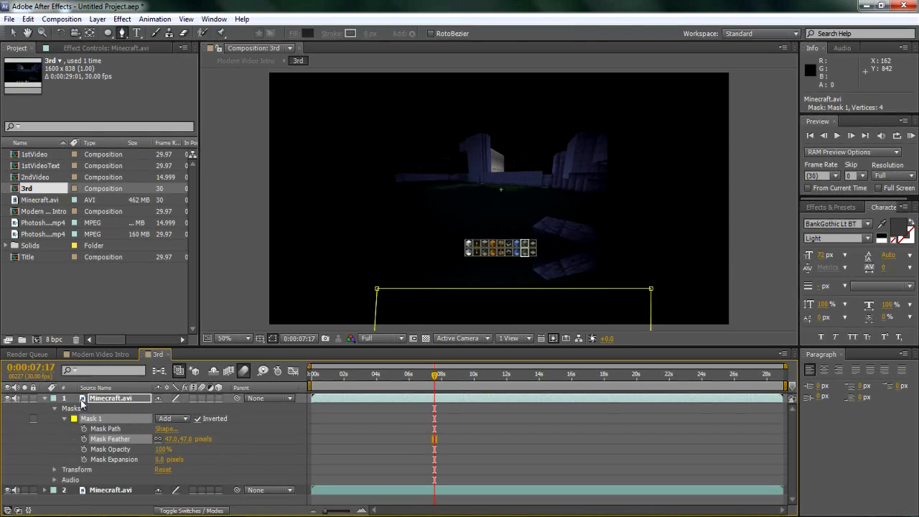
pyautogui.click(51, 400)
pyautogui.click(46, 399)
pyautogui.click(45, 399)
pyautogui.click(43, 399)
pyautogui.click(122, 454)
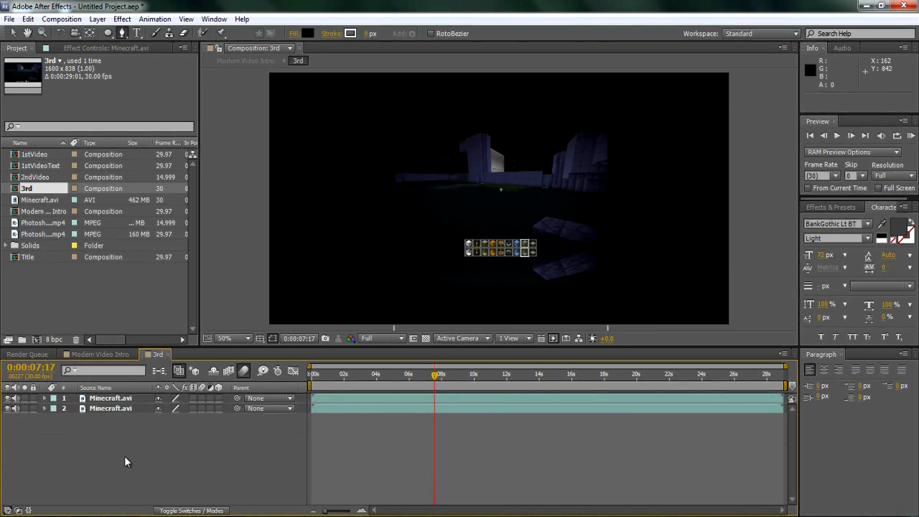
# Step: Lower the flipped Minecraft clip's opacity to 23% and return to the Modern Video Intro composition
pyautogui.click(117, 399)
pyautogui.press('y')
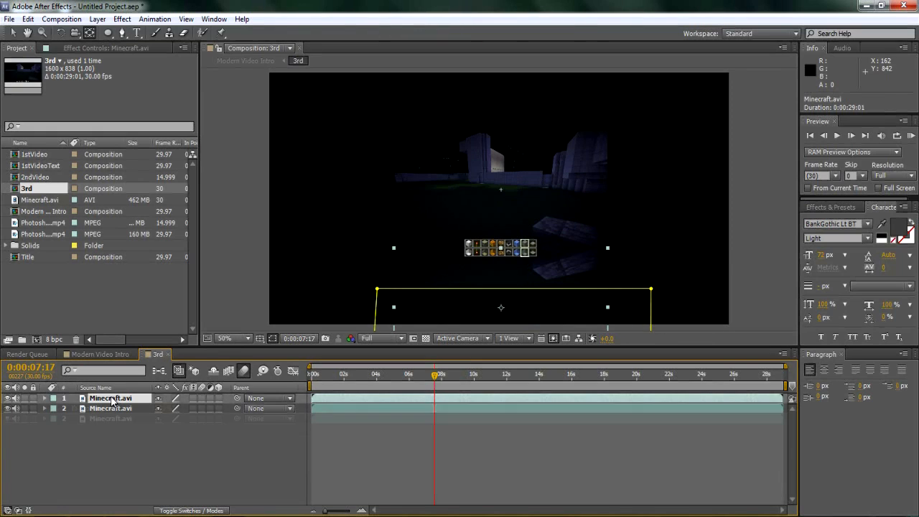
pyautogui.press('t')
pyautogui.moveTo(159, 409); pyautogui.dragTo(107, 419)
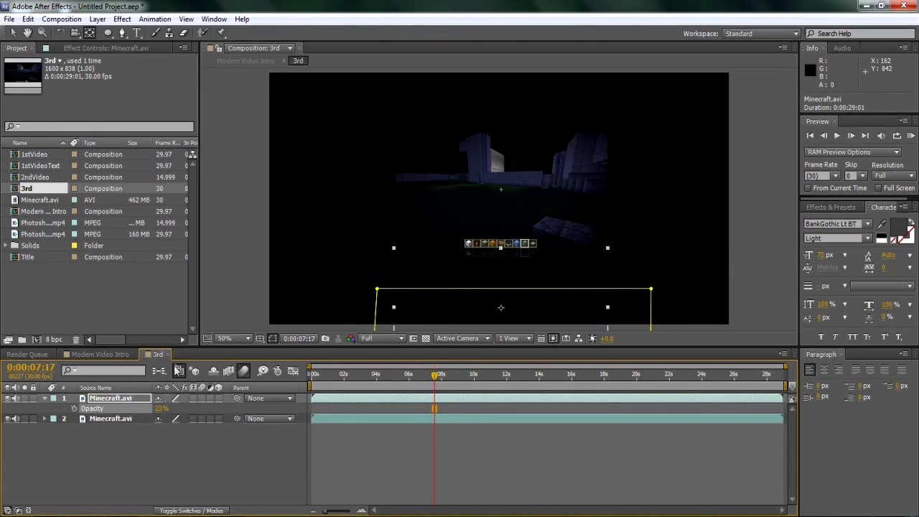
pyautogui.click(168, 355)
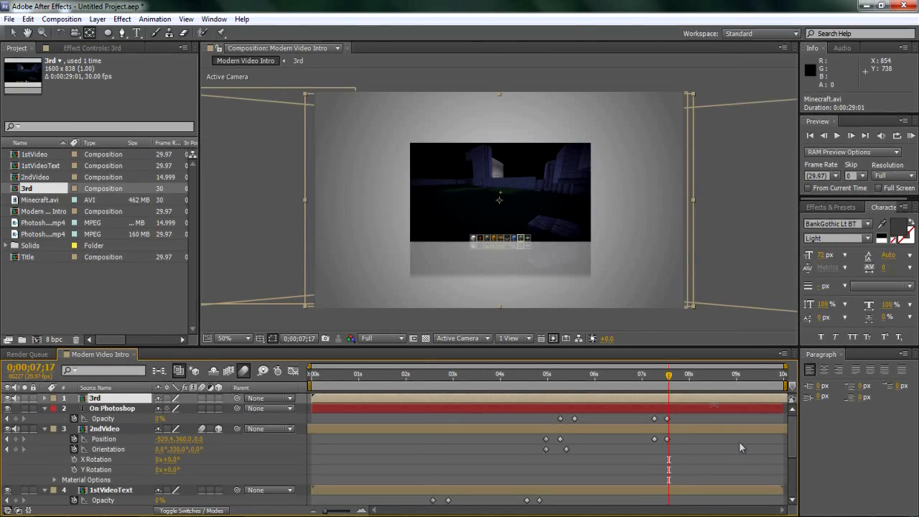
# Step: Move the 3rd layer above the frame to position 896, -294
pyautogui.moveTo(679, 388)
pyautogui.mouseDown()
pyautogui.moveTo(655, 389)
pyautogui.moveTo(675, 393)
pyautogui.mouseUp()
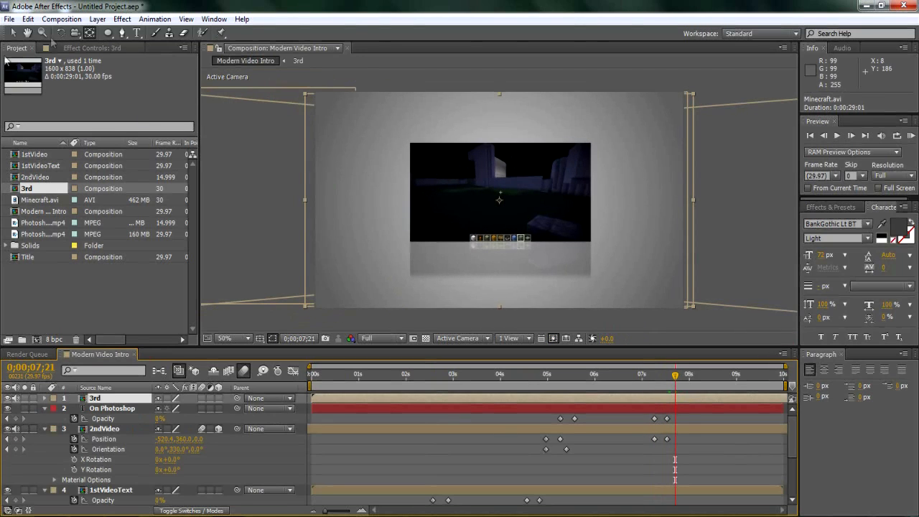
pyautogui.moveTo(5, 33); pyautogui.dragTo(4, 38)
pyautogui.moveTo(61, 21); pyautogui.dragTo(13, 30)
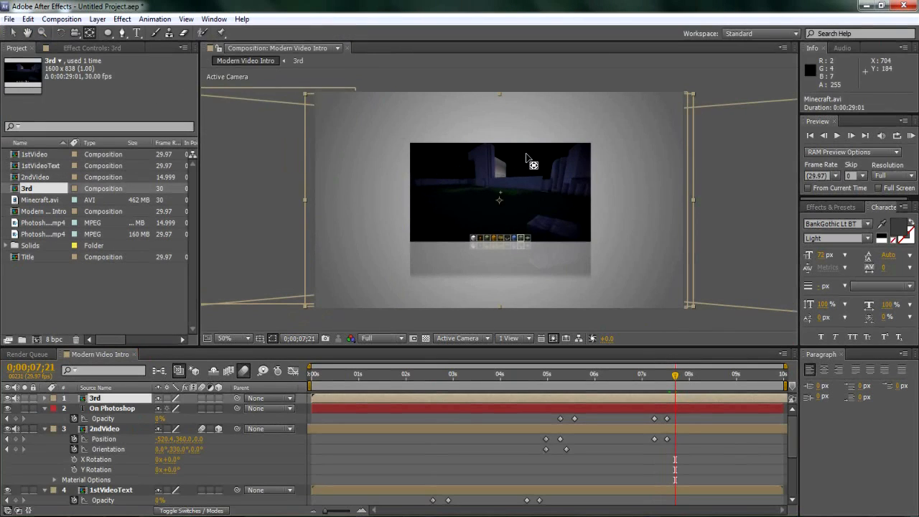
pyautogui.click(13, 33)
pyautogui.moveTo(613, 142); pyautogui.dragTo(639, 2)
pyautogui.scroll(-1, 645, 117)
pyautogui.moveTo(552, 116); pyautogui.dragTo(553, 107)
pyautogui.scroll(1, 535, 178)
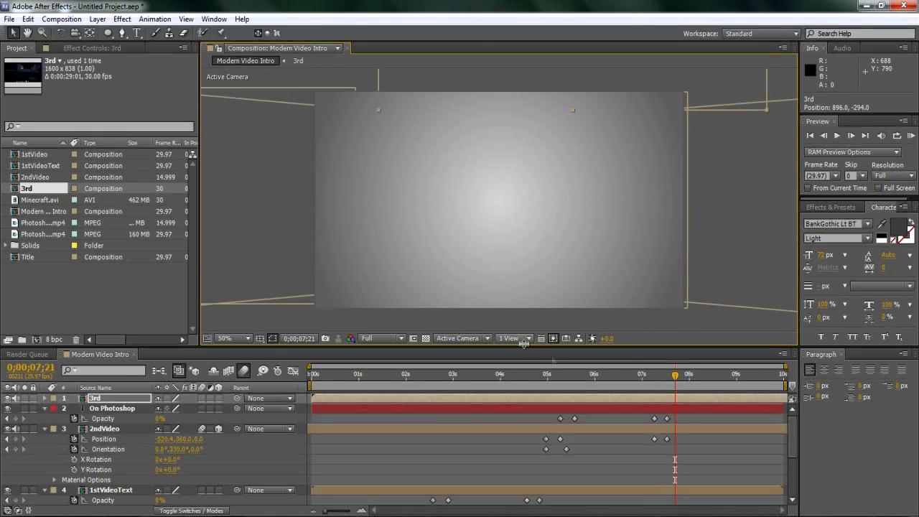
# Step: Drop the 3rd layer into view with Position keyframes of 896, -294 at 0;00;07;20 and 896, 362 at 0;00;08;00
pyautogui.moveTo(673, 377)
pyautogui.mouseDown()
pyautogui.moveTo(645, 380)
pyautogui.moveTo(674, 388)
pyautogui.mouseUp()
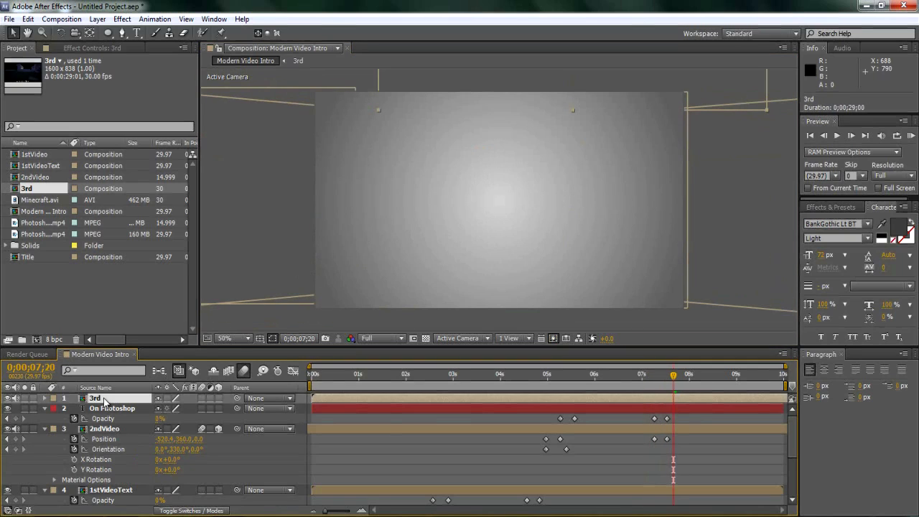
pyautogui.press('t')
pyautogui.press('t')
pyautogui.press('p')
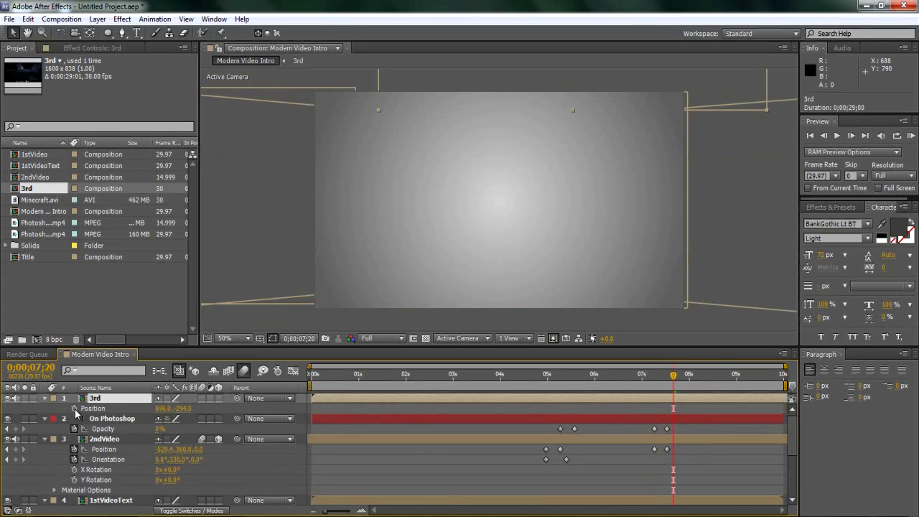
pyautogui.click(74, 407)
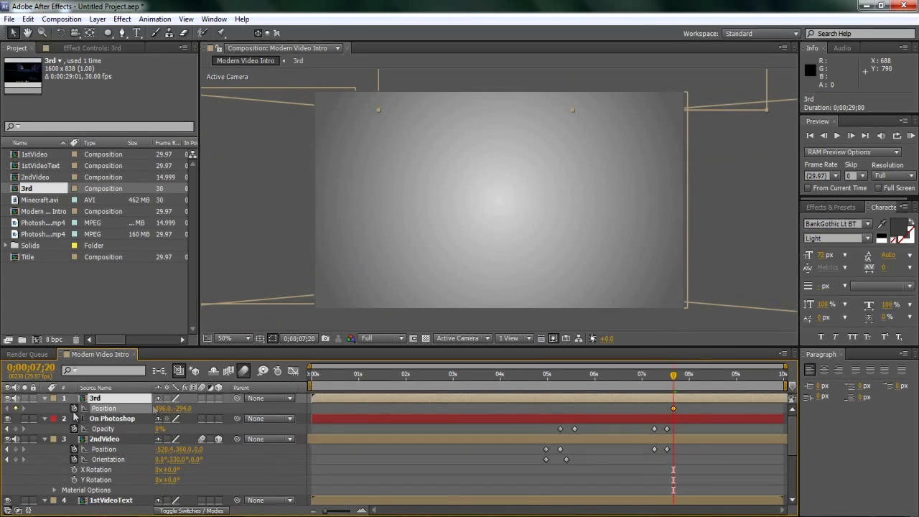
pyautogui.moveTo(677, 378); pyautogui.dragTo(691, 381)
pyautogui.scroll(-2, 578, 164)
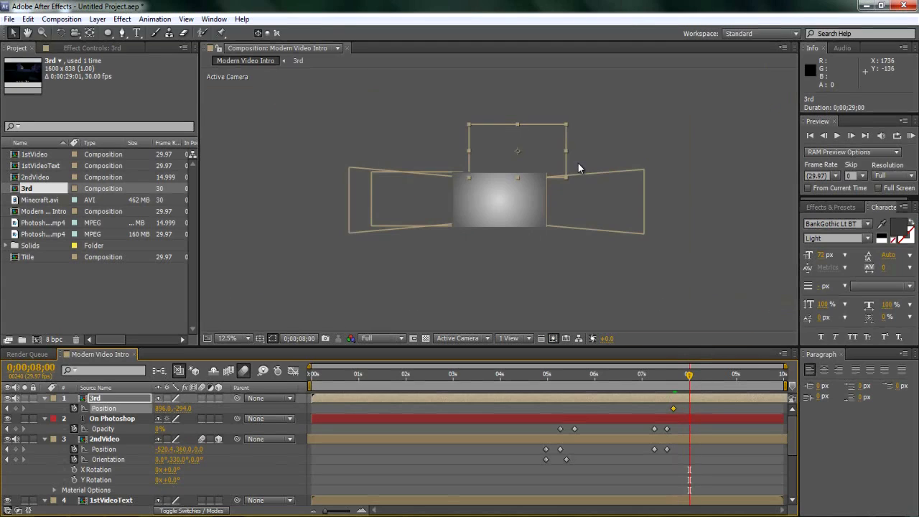
pyautogui.moveTo(515, 152); pyautogui.dragTo(508, 199)
pyautogui.scroll(4, 508, 198)
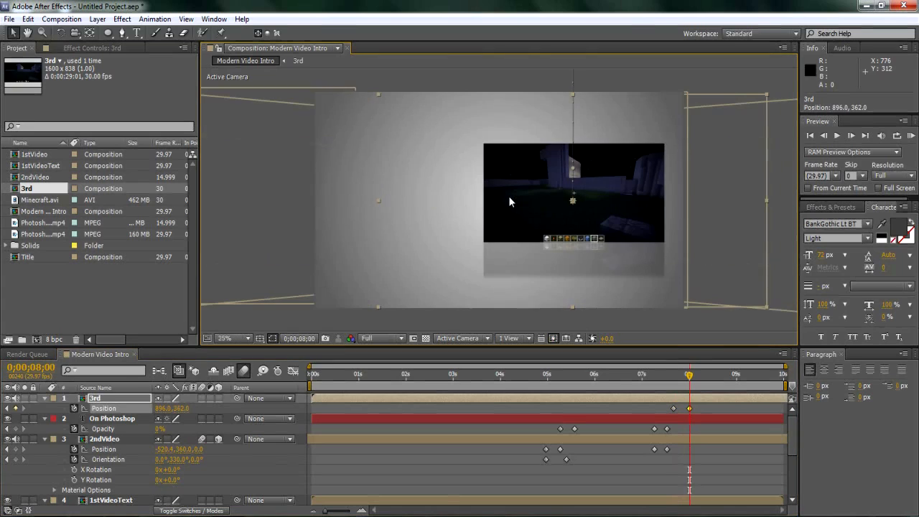
pyautogui.moveTo(687, 387)
pyautogui.mouseDown()
pyautogui.moveTo(674, 388)
pyautogui.moveTo(687, 387)
pyautogui.mouseUp()
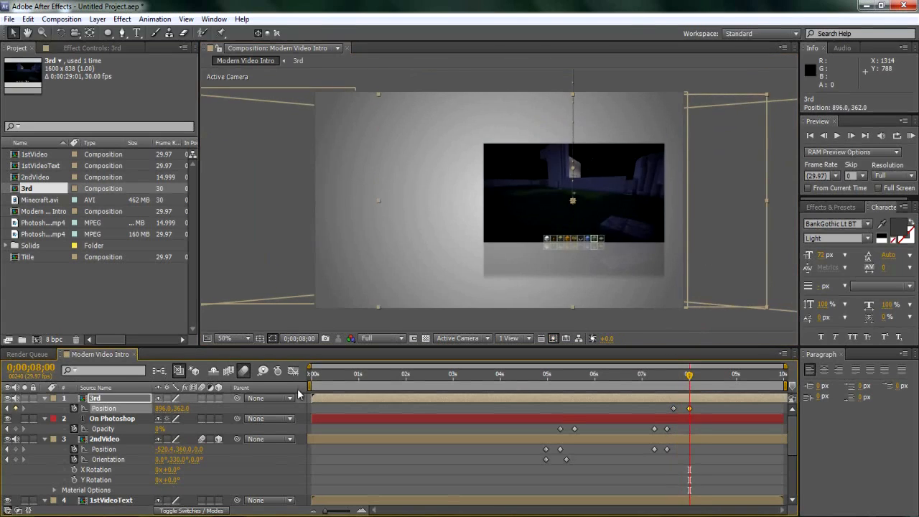
# Step: Enable motion blur and 3D on the 3rd layer and add an Orientation keyframe at 0;00;07;20
pyautogui.moveTo(687, 387); pyautogui.dragTo(673, 400)
pyautogui.click(219, 397)
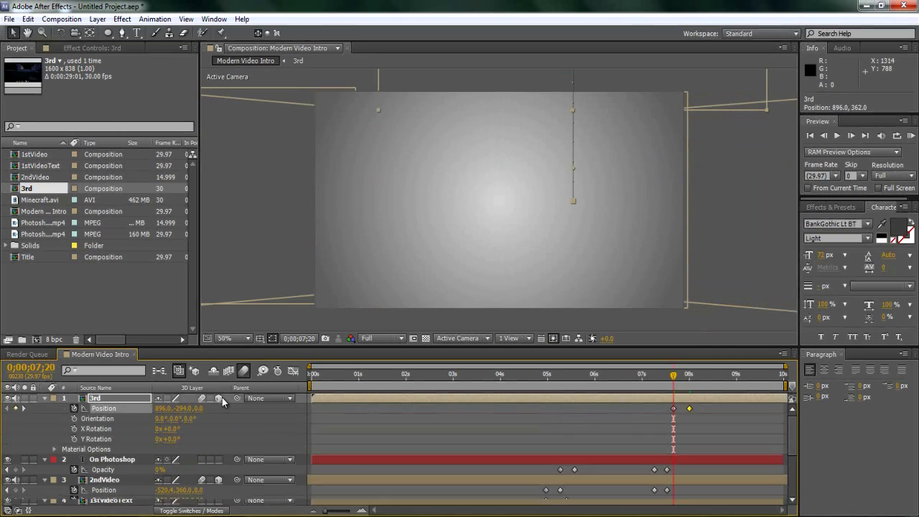
pyautogui.click(74, 418)
# Step: Remove the 3rd layer's Position keyframe at 0;00;07;20
pyautogui.moveTo(677, 380); pyautogui.dragTo(683, 385)
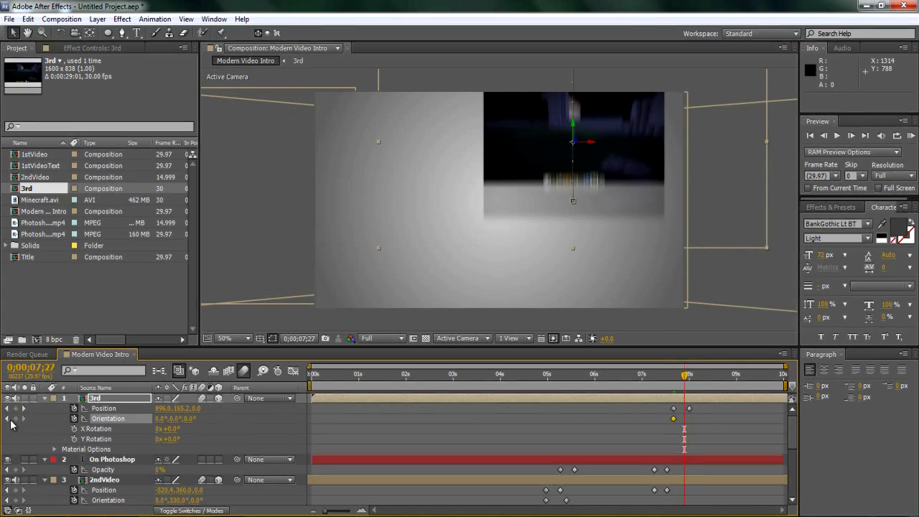
pyautogui.click(9, 420)
pyautogui.click(16, 408)
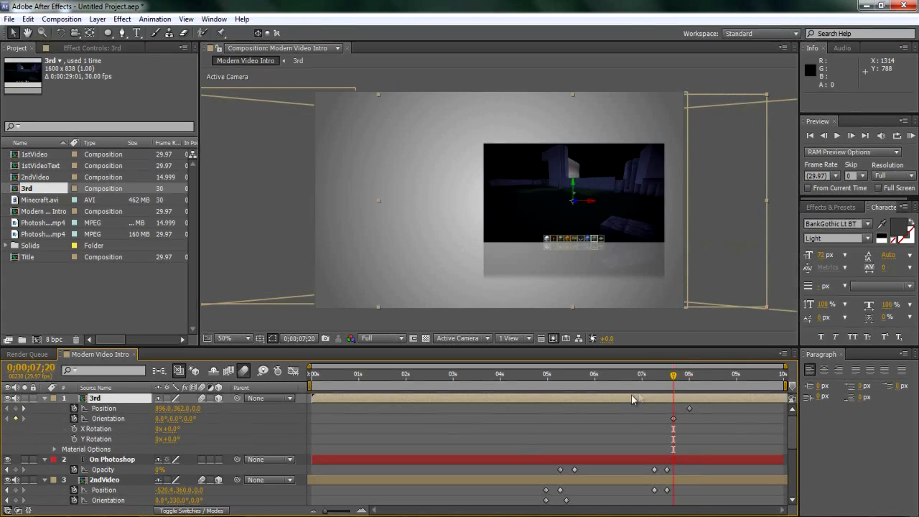
pyautogui.moveTo(674, 378)
pyautogui.mouseDown()
pyautogui.moveTo(662, 387)
pyautogui.moveTo(676, 387)
pyautogui.mouseUp()
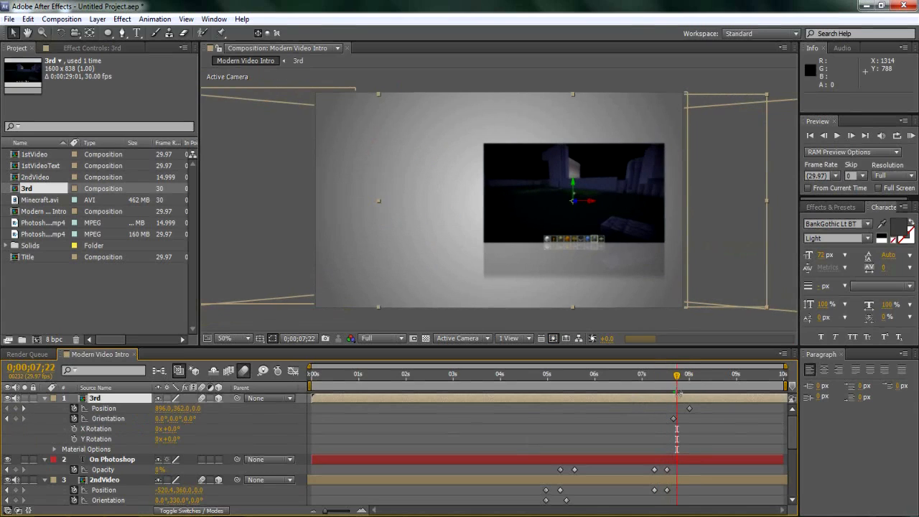
# Step: Undo the Position keyframe removal and the earlier Orientation keyframe on the 3rd layer, and add an Orientation keyframe at 0;00;07;26
pyautogui.hotkey('ctrl', 'z')
pyautogui.hotkey('ctrl', 'z')
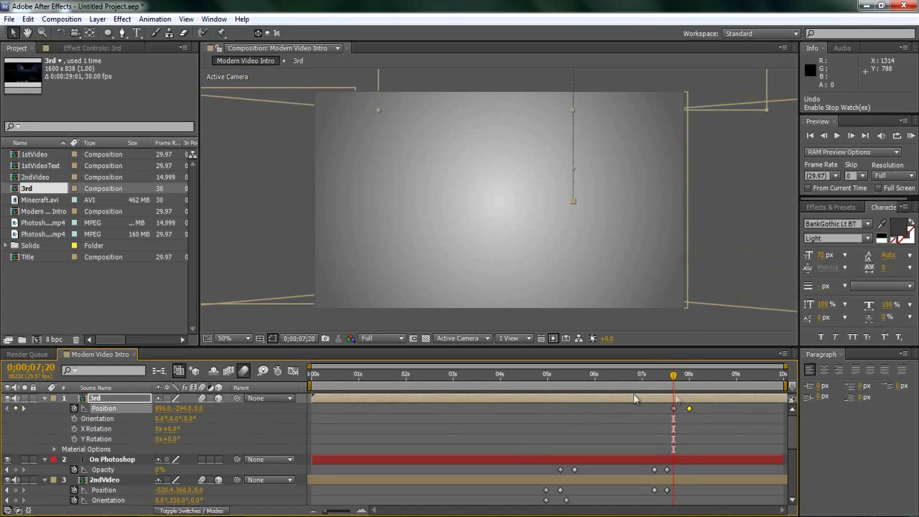
pyautogui.moveTo(674, 378); pyautogui.dragTo(684, 382)
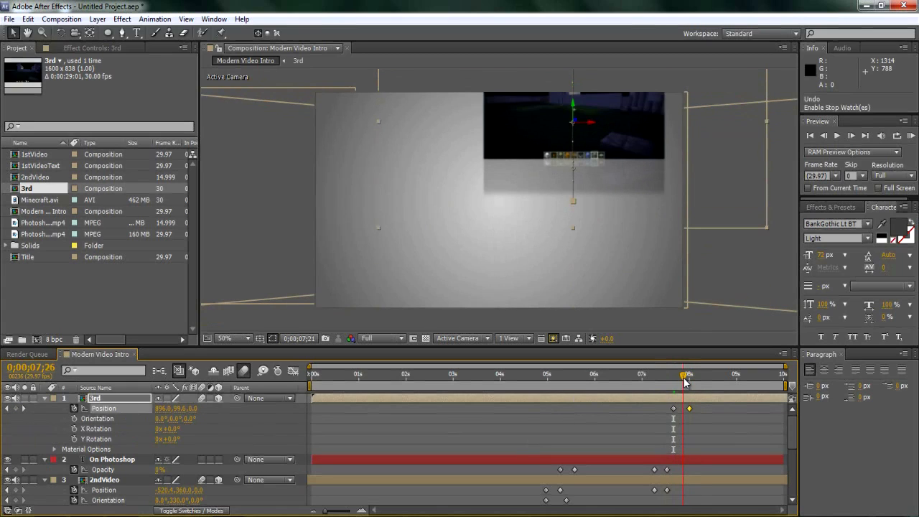
pyautogui.click(74, 419)
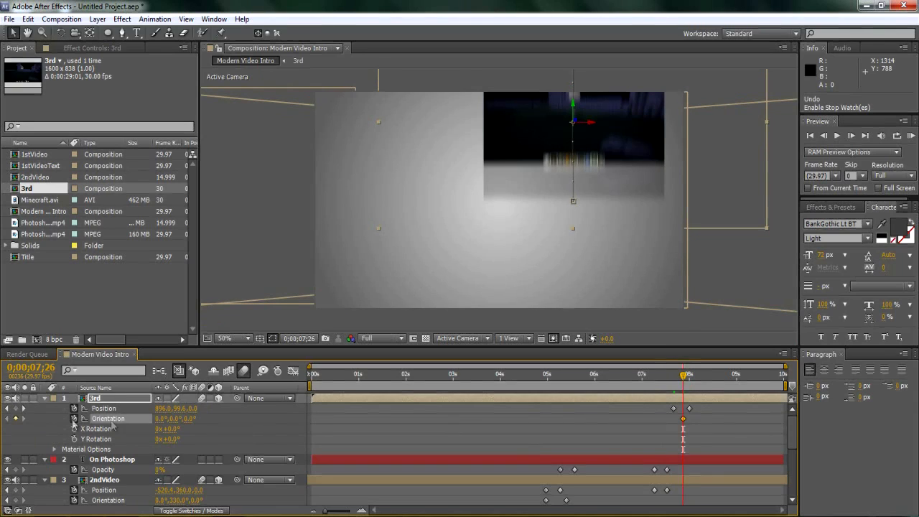
# Step: Add an Orientation keyframe of 0°, 30°, 0° to the 3rd layer at 0;00;08;04
pyautogui.moveTo(685, 381); pyautogui.dragTo(695, 382)
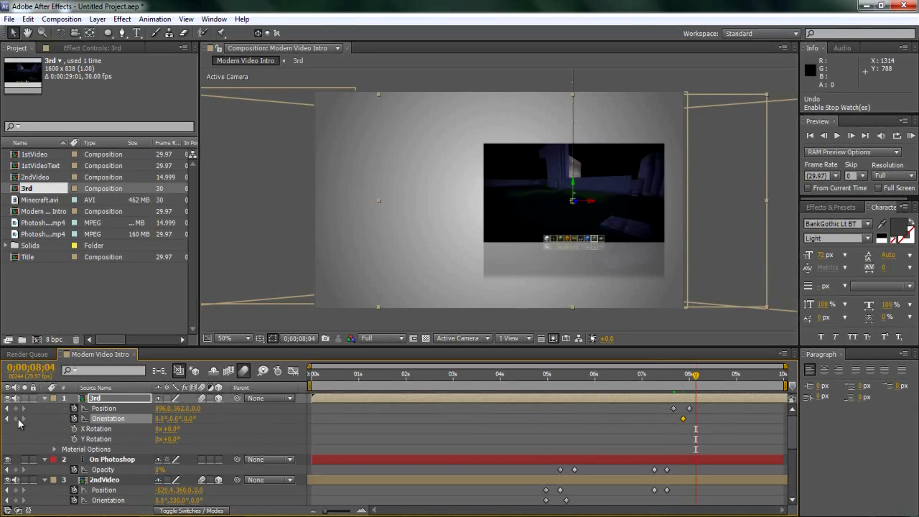
pyautogui.click(699, 381)
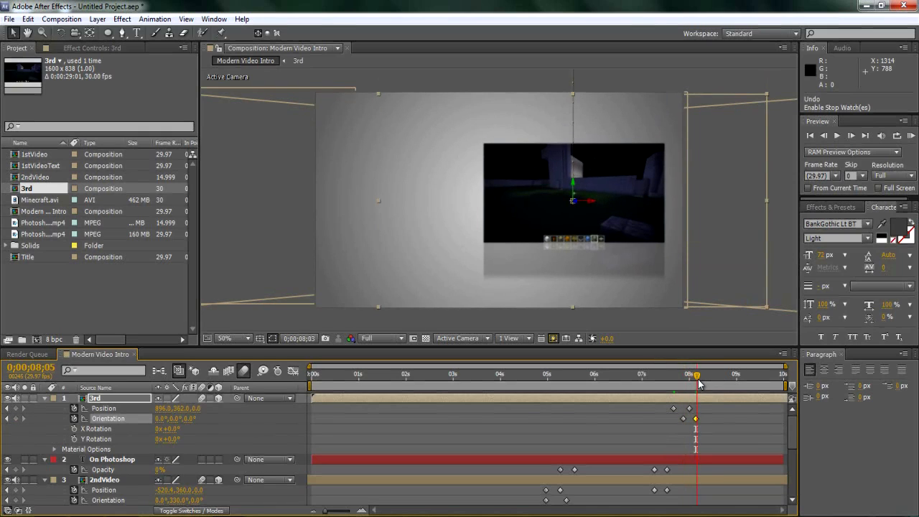
pyautogui.moveTo(698, 380); pyautogui.dragTo(696, 383)
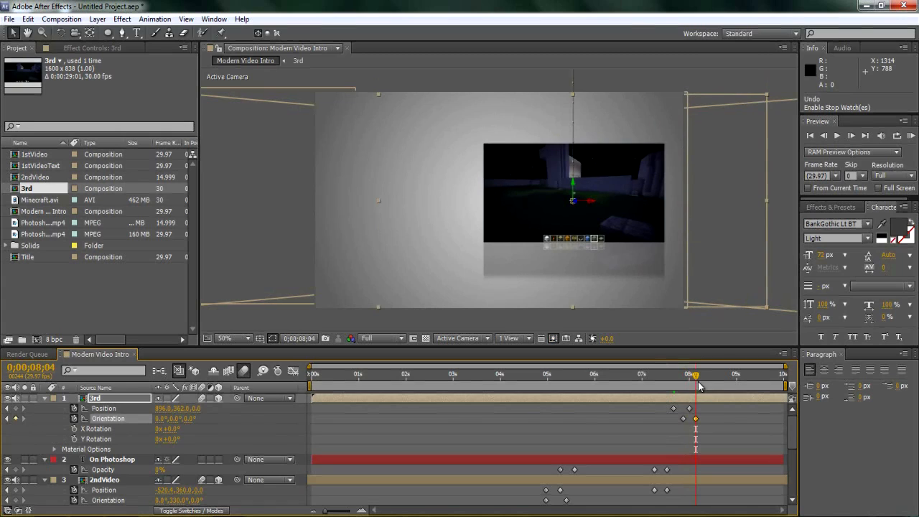
pyautogui.moveTo(176, 424); pyautogui.dragTo(197, 424)
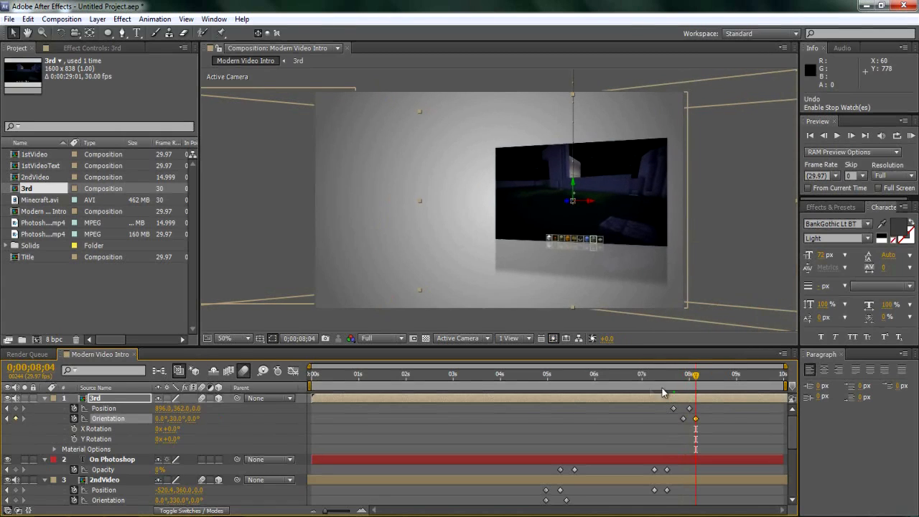
# Step: Add the caption "And more!" in the empty area to the left of the Minecraft clip and nudge it into position
pyautogui.moveTo(688, 381); pyautogui.dragTo(699, 400)
pyautogui.hotkey('ctrl', 't')
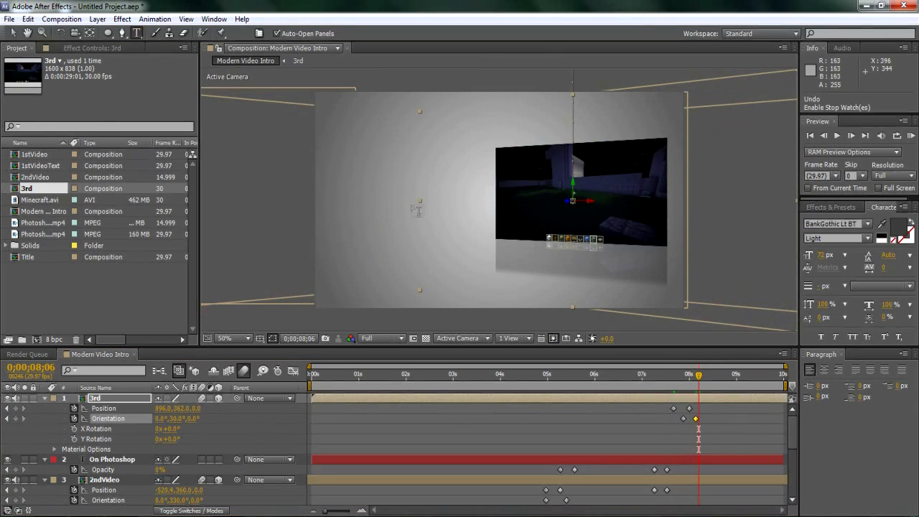
pyautogui.click(359, 202)
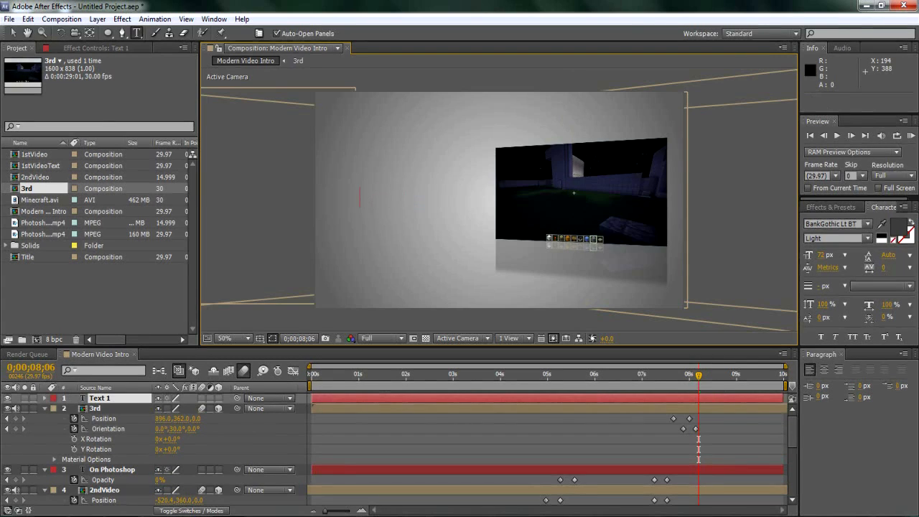
pyautogui.write('Tnd nm')
pyautogui.press('BackSpace')
pyautogui.write('m')
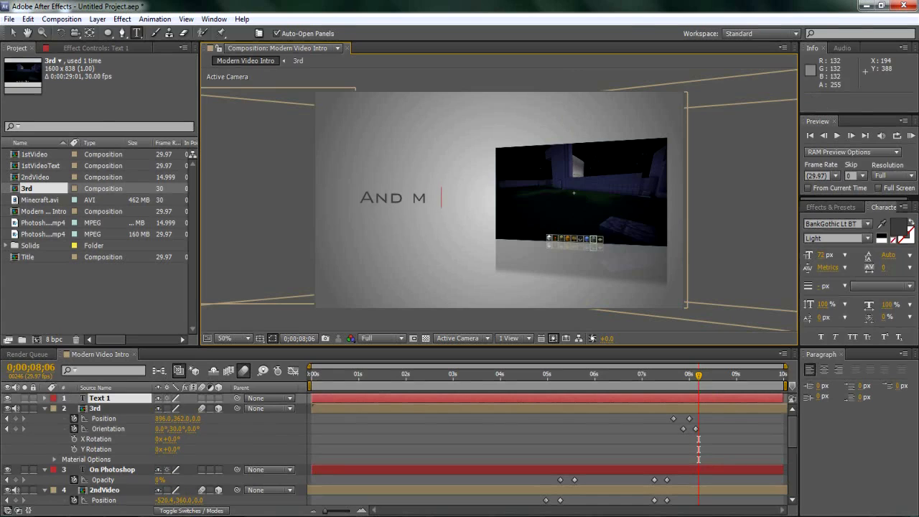
pyautogui.write('ore!')
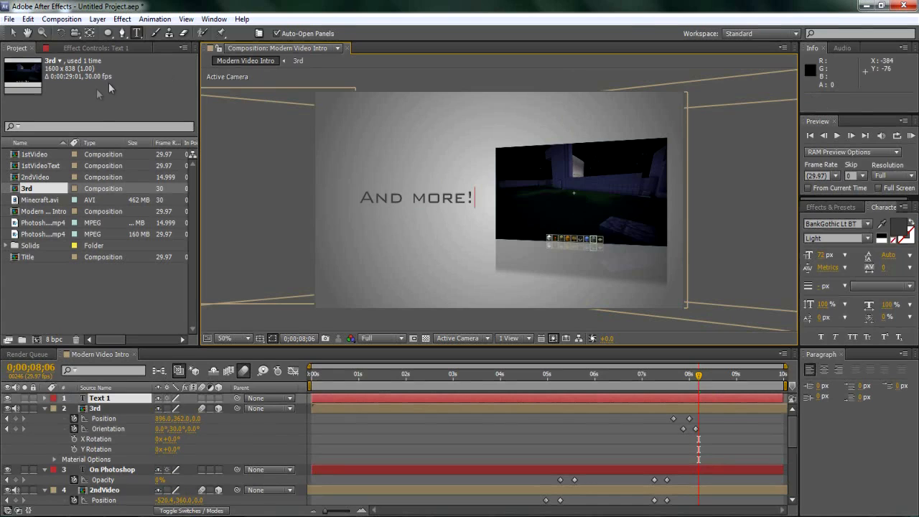
pyautogui.click(13, 33)
pyautogui.moveTo(437, 201); pyautogui.dragTo(434, 203)
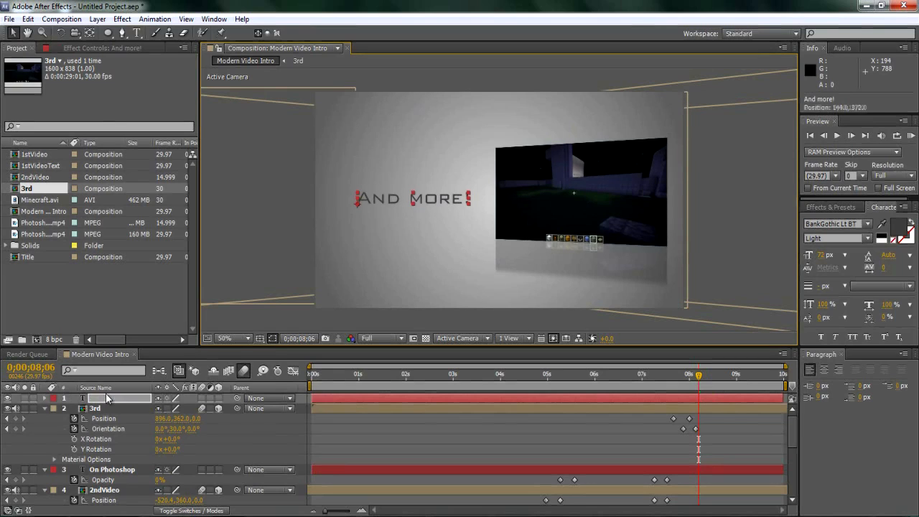
# Step: Fade in the "And more!" caption with Opacity keyframes of 0% at 0;00;08;00 and 100% at 0;00;08;11
pyautogui.press('t')
pyautogui.click(75, 408)
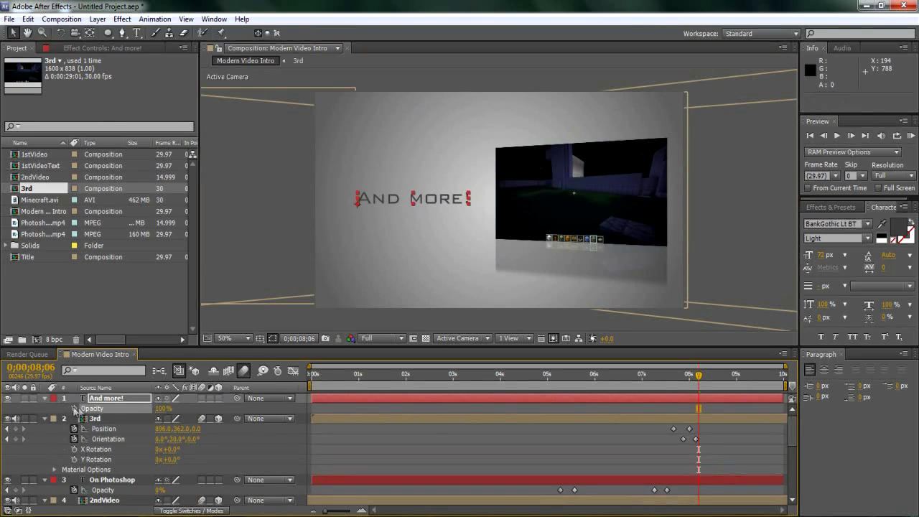
pyautogui.moveTo(694, 383); pyautogui.dragTo(687, 388)
pyautogui.click(75, 408)
pyautogui.moveTo(690, 382); pyautogui.dragTo(706, 382)
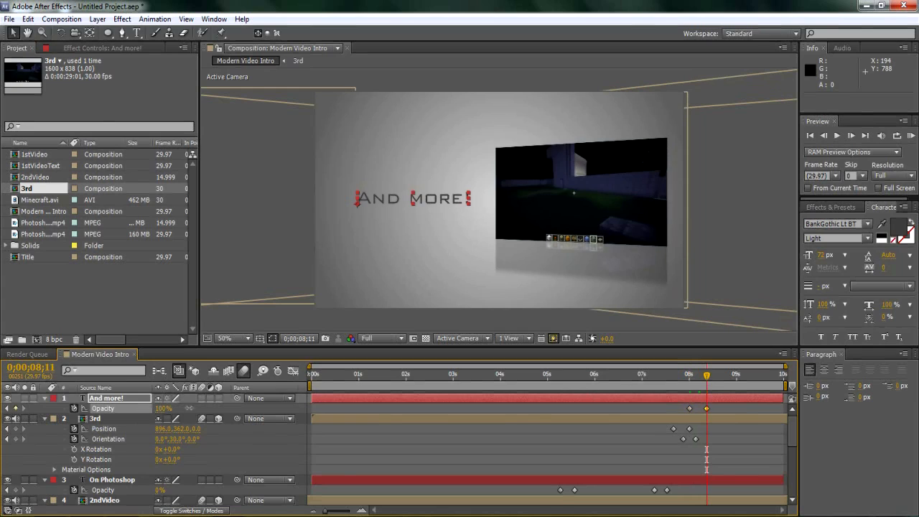
pyautogui.moveTo(161, 407); pyautogui.dragTo(162, 415)
pyautogui.moveTo(708, 382); pyautogui.dragTo(689, 387)
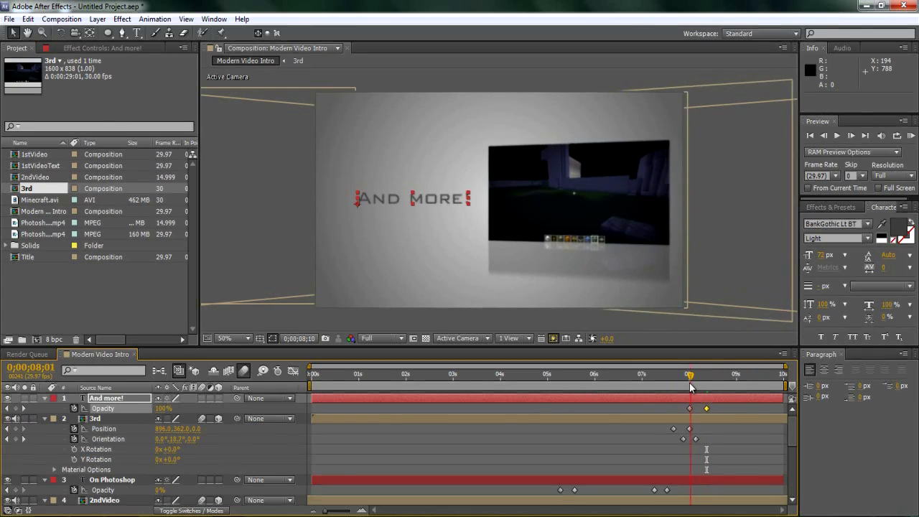
pyautogui.moveTo(163, 408); pyautogui.dragTo(86, 411)
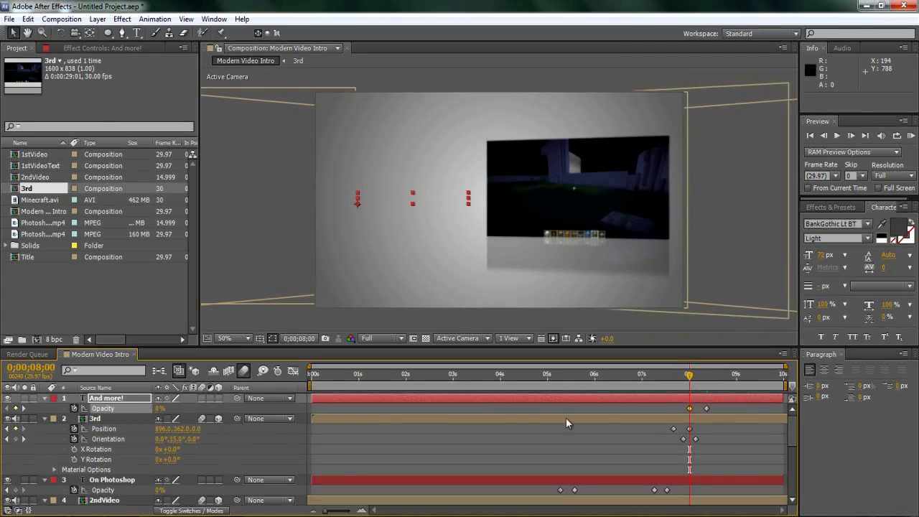
# Step: Fade out the "And more!" caption with Opacity keyframes of 100% at 0;00;09;14 and 0% at 0;00;09;20
pyautogui.moveTo(689, 374); pyautogui.dragTo(762, 385)
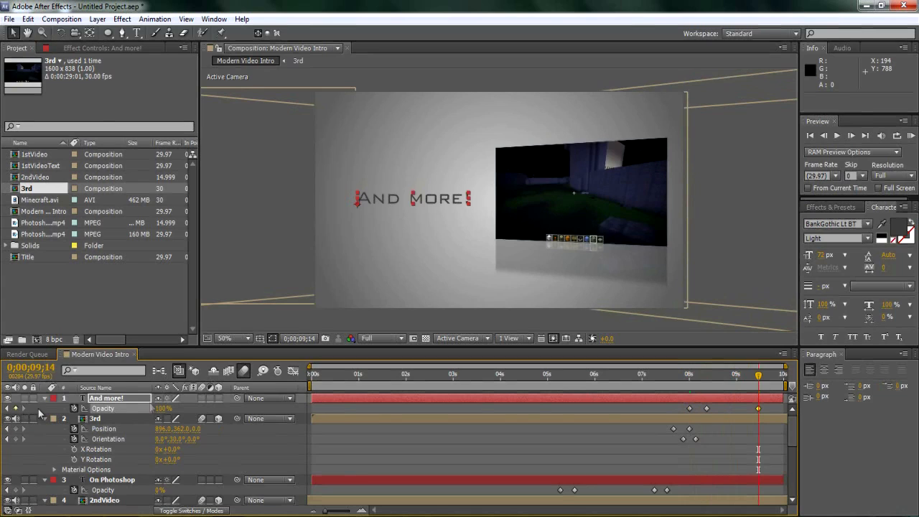
pyautogui.moveTo(759, 376); pyautogui.dragTo(769, 377)
pyautogui.moveTo(162, 408); pyautogui.dragTo(87, 408)
# Step: Drop the 3rd layer below the frame with Position keyframes of 896, 362 at 0;00;09;14 and 896, 1018.3 at 0;00;09;20
pyautogui.moveTo(766, 378); pyautogui.dragTo(759, 377)
pyautogui.moveTo(759, 375); pyautogui.dragTo(758, 407)
pyautogui.click(15, 428)
pyautogui.moveTo(762, 379); pyautogui.dragTo(767, 380)
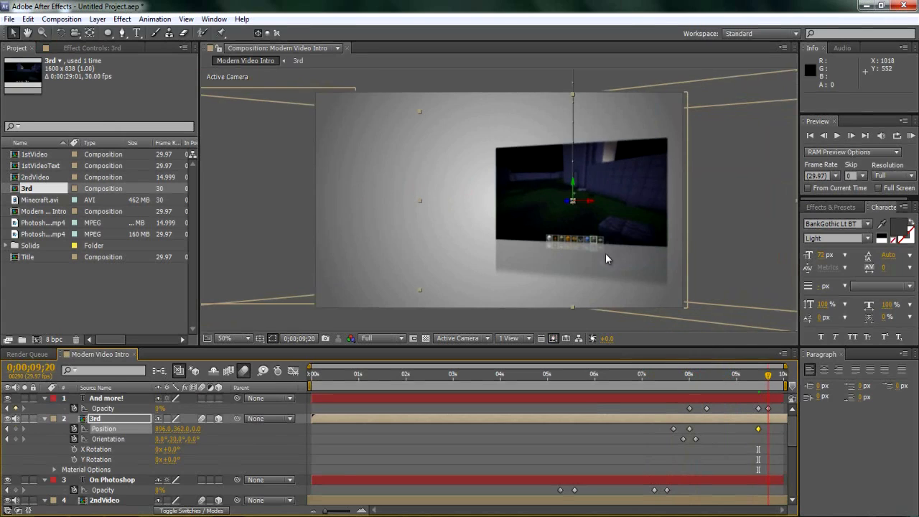
pyautogui.press(',')
pyautogui.press(',')
pyautogui.moveTo(547, 195); pyautogui.dragTo(546, 300)
pyautogui.moveTo(770, 376); pyautogui.dragTo(768, 395)
pyautogui.press('.')
# Step: Fade out the Background layer with Opacity keyframes of 100% at 0;00;09;24 and 0% at 0;00;09;29
pyautogui.moveTo(770, 374)
pyautogui.mouseDown()
pyautogui.moveTo(756, 382)
pyautogui.moveTo(774, 385)
pyautogui.mouseUp()
pyautogui.scroll(-3, 456, 449)
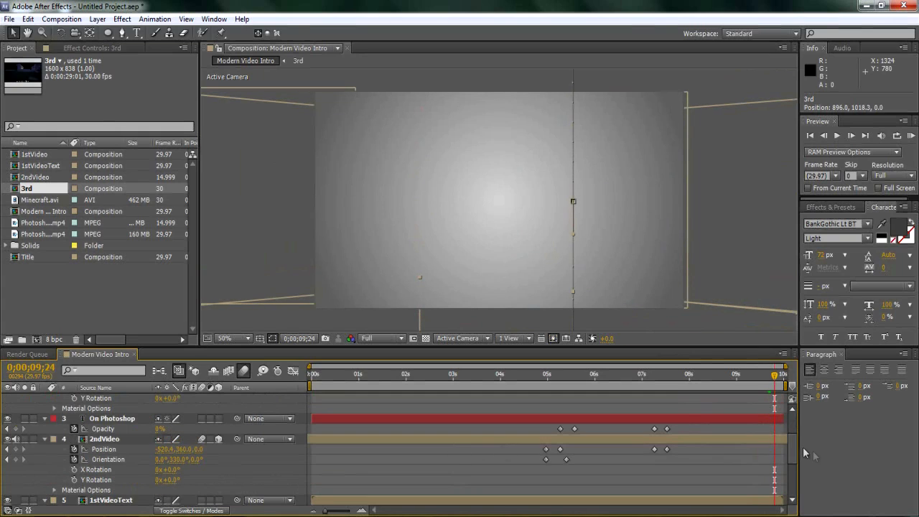
pyautogui.scroll(-5, 783, 452)
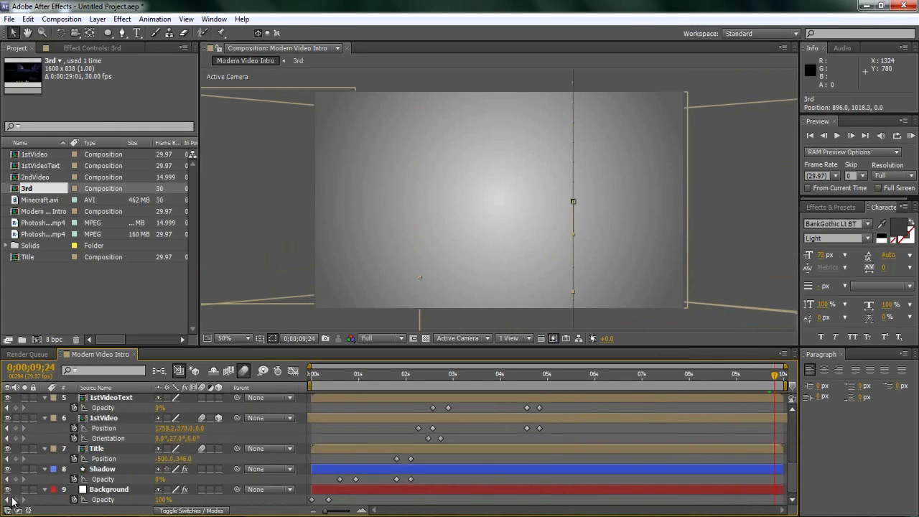
pyautogui.click(108, 489)
pyautogui.moveTo(775, 375); pyautogui.dragTo(783, 377)
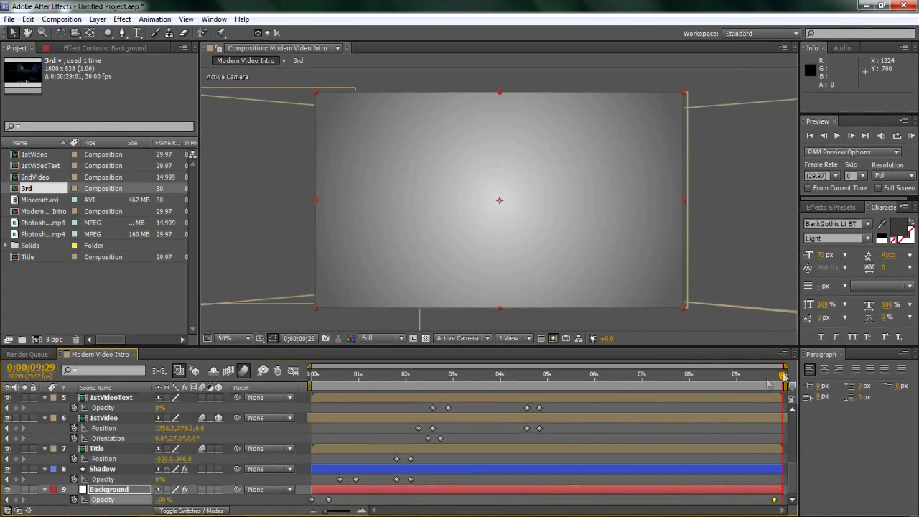
pyautogui.moveTo(162, 499); pyautogui.dragTo(97, 510)
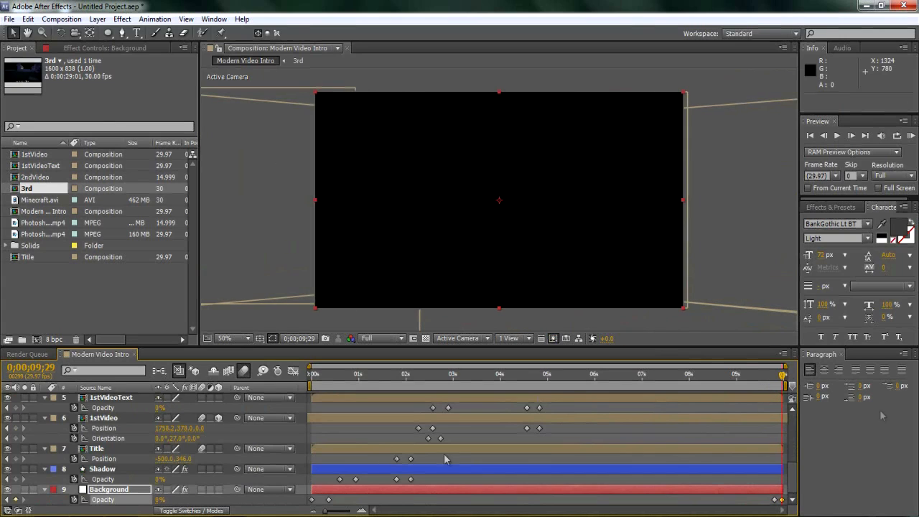
# Step: Return to the start of the composition and run a RAM preview of the whole intro
pyautogui.moveTo(793, 473); pyautogui.dragTo(305, 385)
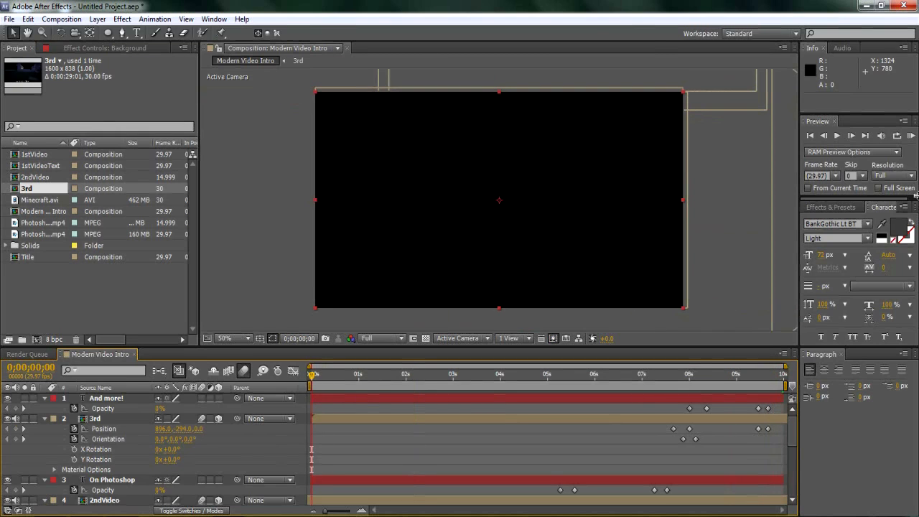
pyautogui.click(910, 135)
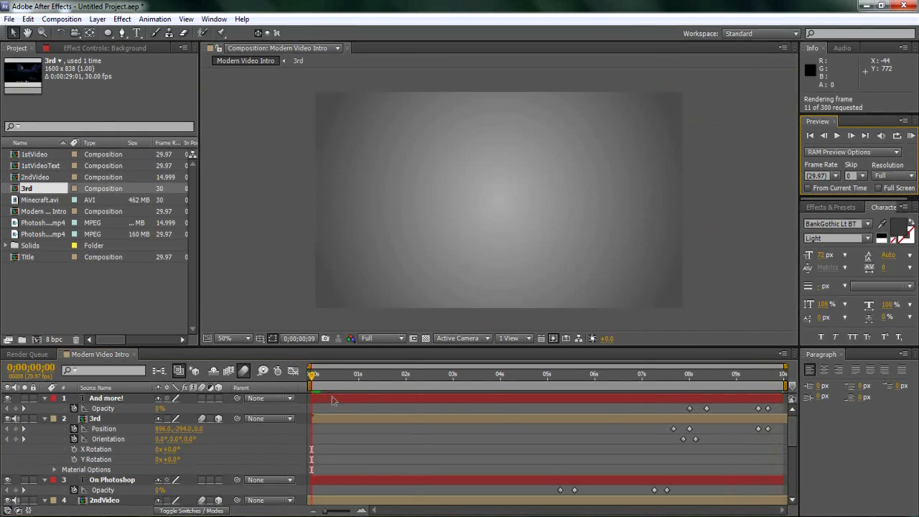